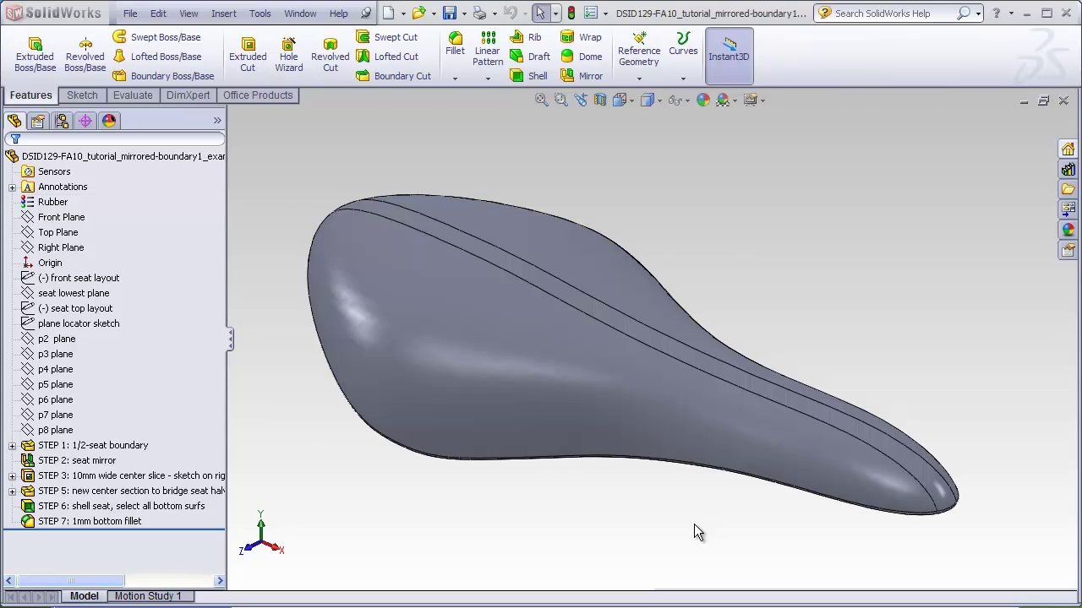
Step: Orbit the finished seat, returning to a standard angled view, then toward a top-down view
{"action": "mouse_move", "coordinate": [695, 531]}
{"action": "middle_mouse_down"}
{"action": "mouse_move", "coordinate": [651, 512]}
{"action": "mouse_move", "coordinate": [683, 527]}
{"action": "middle_mouse_up"}
{"action": "middle_click_drag", "start_coordinate": [502, 386], "coordinate": [536, 306]}
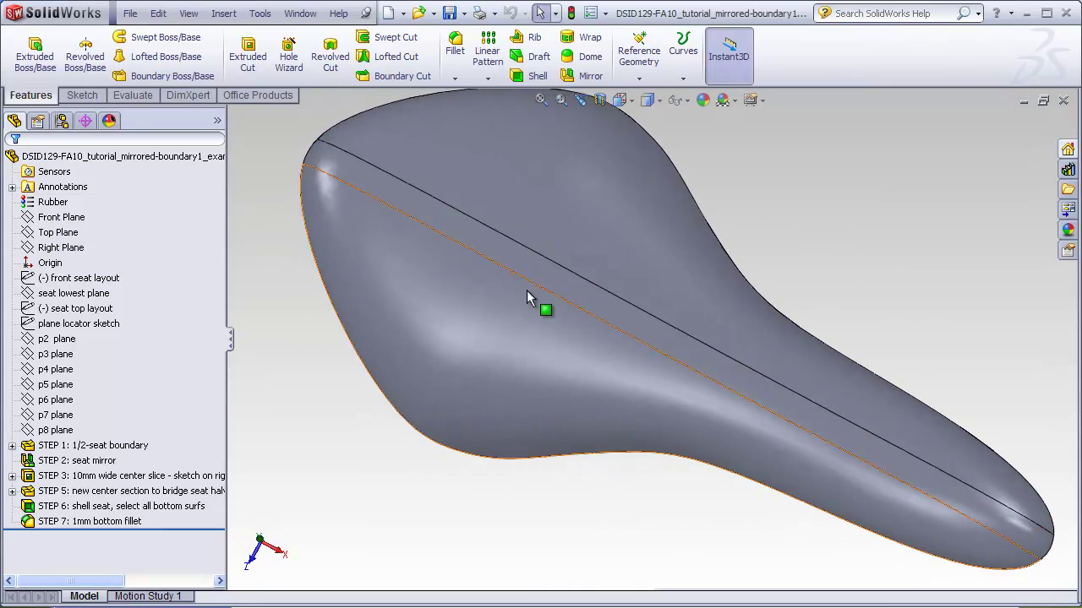
{"action": "middle_click_drag", "start_coordinate": [499, 355], "coordinate": [642, 311]}
{"action": "key", "text": "ctrl+7"}
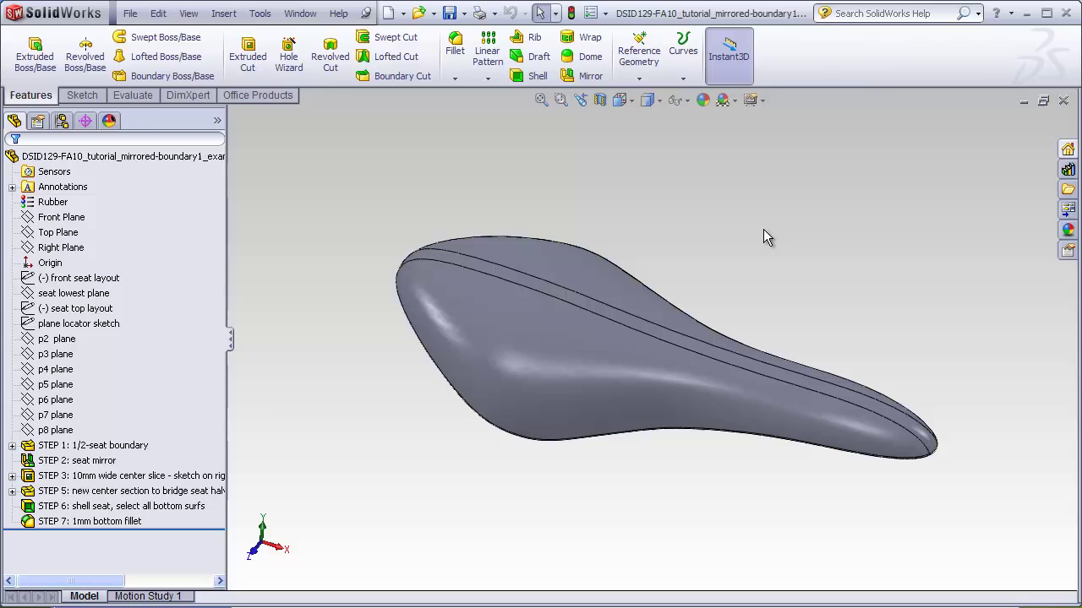
{"action": "middle_click_drag", "start_coordinate": [754, 251], "coordinate": [522, 295]}
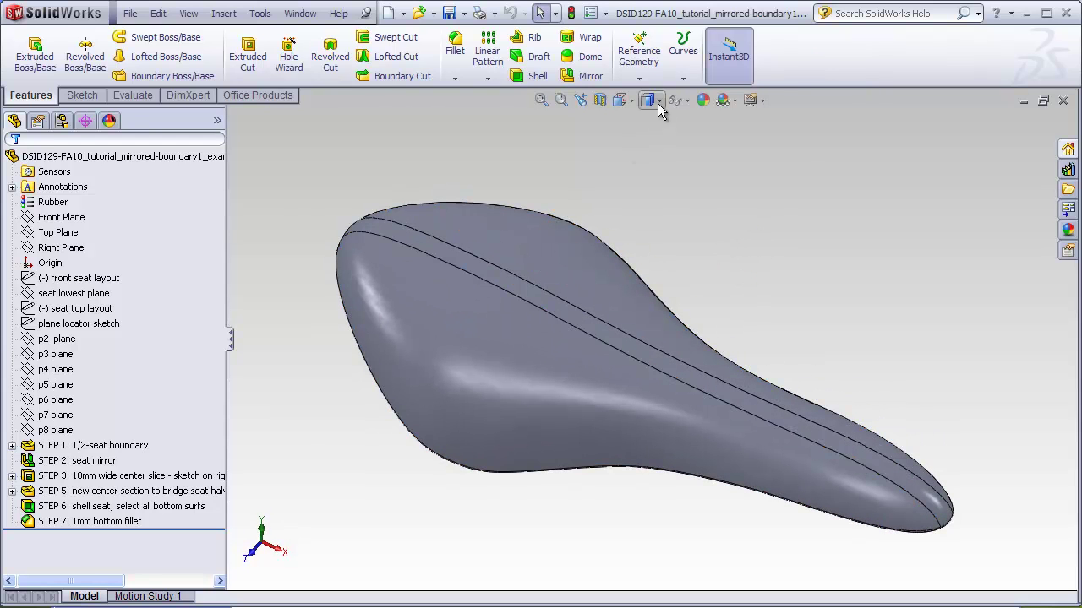
Step: Cover the finished seat in zebra stripes to check its surface smoothness
{"action": "left_click", "coordinate": [132, 95]}
{"action": "left_click", "coordinate": [428, 56]}
{"action": "key", "text": "Return"}
{"action": "middle_click_drag", "start_coordinate": [719, 270], "coordinate": [536, 285]}
Step: Display the seat Shaded With Edges and orbit it to inspect the edges
{"action": "left_click", "coordinate": [658, 100]}
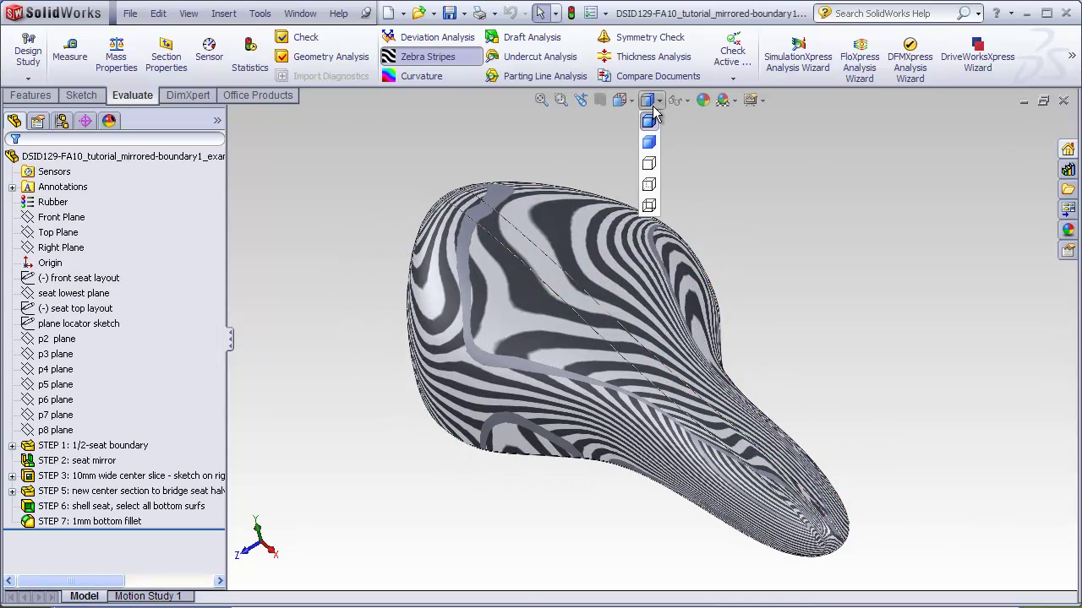
{"action": "mouse_move", "coordinate": [609, 254]}
{"action": "middle_mouse_down"}
{"action": "mouse_move", "coordinate": [504, 271]}
{"action": "mouse_move", "coordinate": [580, 215]}
{"action": "mouse_move", "coordinate": [563, 246]}
{"action": "mouse_move", "coordinate": [498, 288]}
{"action": "mouse_move", "coordinate": [500, 273]}
{"action": "mouse_move", "coordinate": [582, 242]}
{"action": "mouse_move", "coordinate": [467, 319]}
{"action": "mouse_move", "coordinate": [544, 259]}
{"action": "mouse_move", "coordinate": [599, 252]}
{"action": "middle_mouse_up"}
{"action": "scroll", "coordinate": [564, 246], "scroll_direction": "down", "scroll_amount": 5}
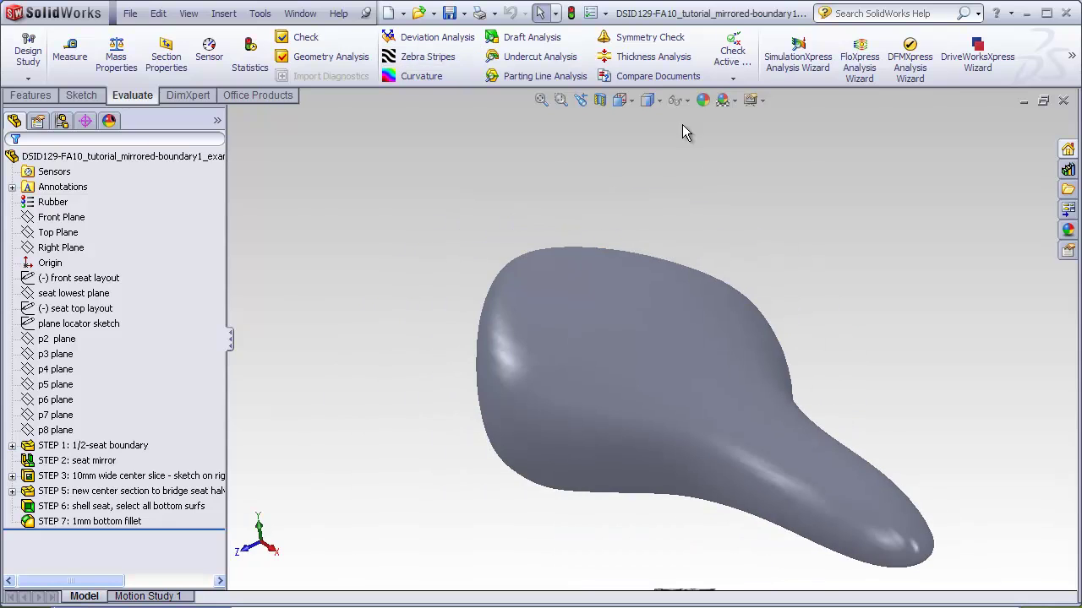
{"action": "left_click", "coordinate": [650, 115]}
{"action": "middle_click_drag", "start_coordinate": [687, 165], "coordinate": [747, 285]}
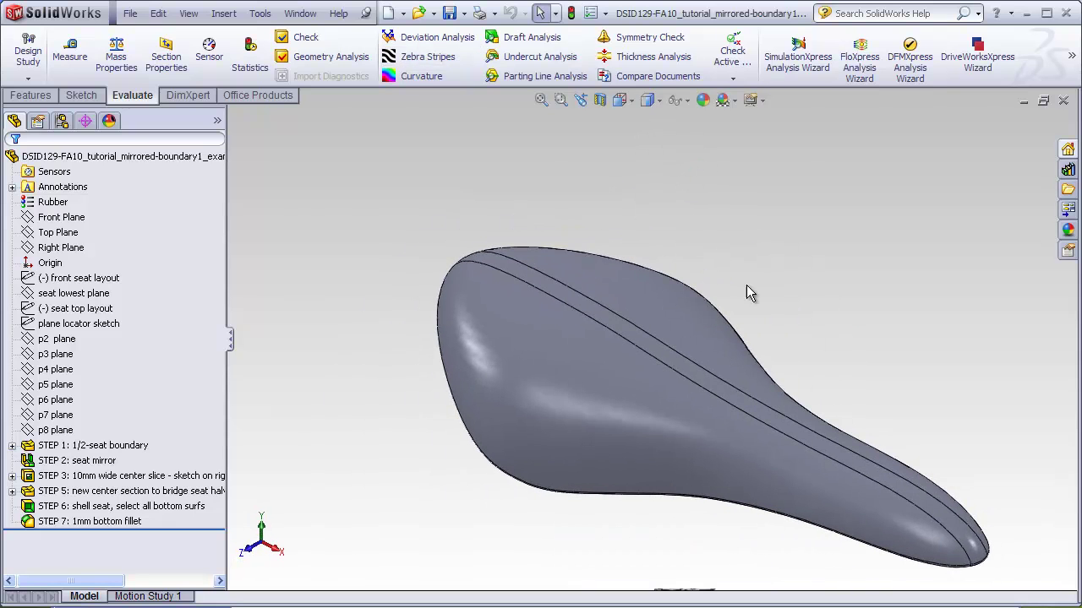
{"action": "middle_click_drag", "start_coordinate": [724, 406], "coordinate": [952, 528]}
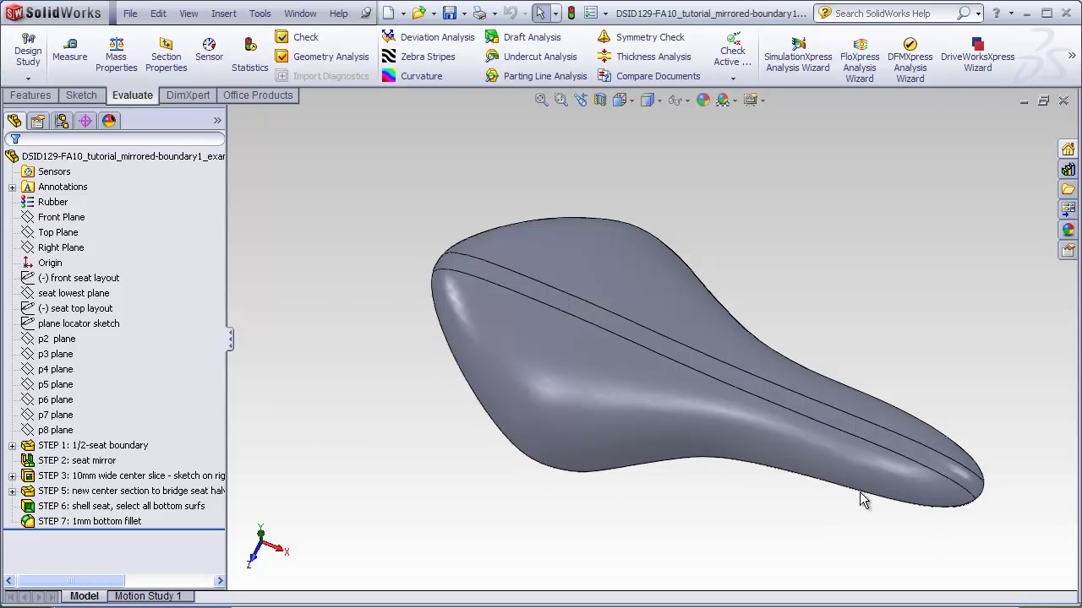
Step: Switch file windows with Ctrl+Tab and orbit the wireframe seat cage
{"action": "key", "text": "ctrl+Tab"}
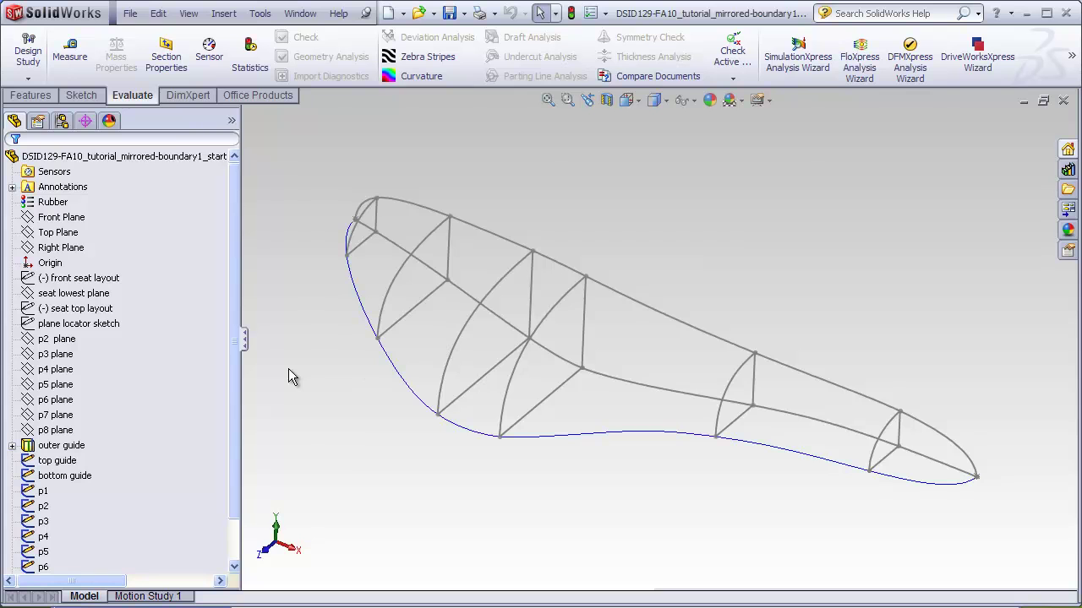
{"action": "middle_click_drag", "start_coordinate": [288, 368], "coordinate": [385, 228]}
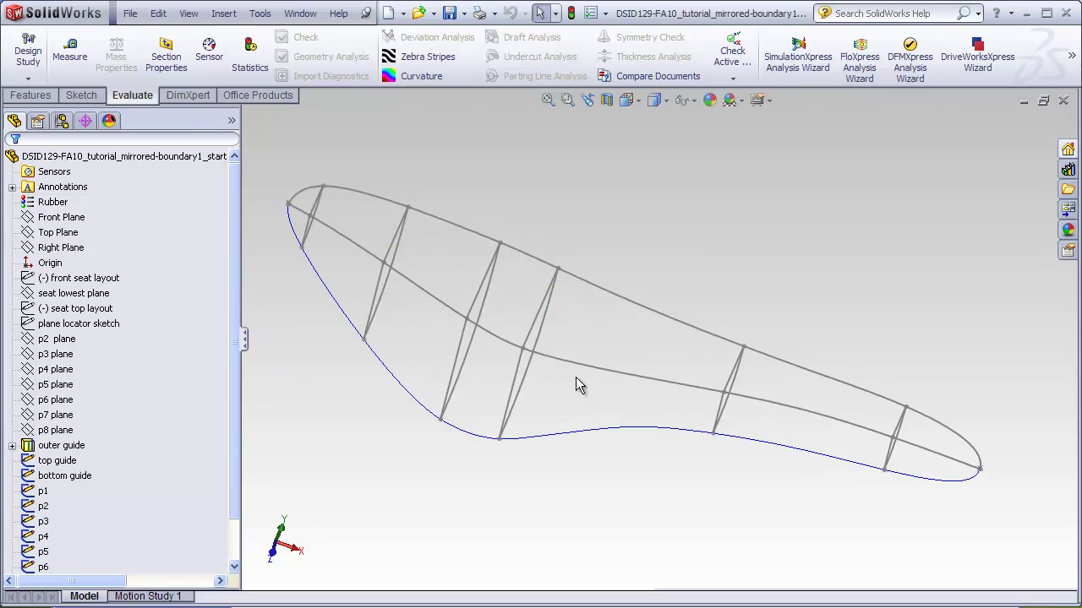
{"action": "middle_click_drag", "start_coordinate": [418, 413], "coordinate": [357, 225]}
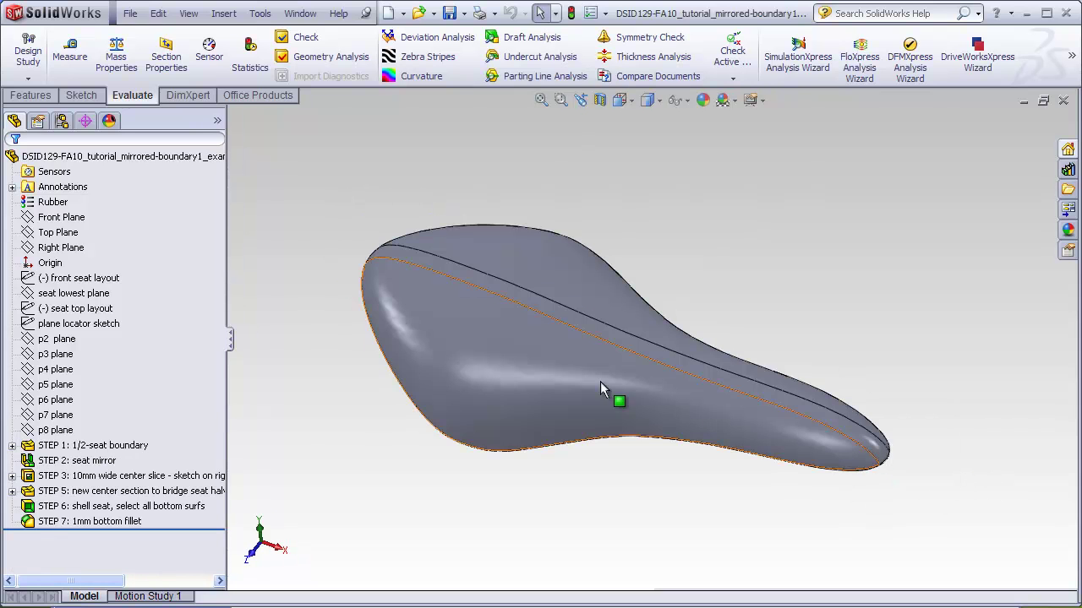
Step: Highlight p2 plane, p3 plane, Right Plane and Front Plane to show their positions on the seat
{"action": "left_click", "coordinate": [59, 339]}
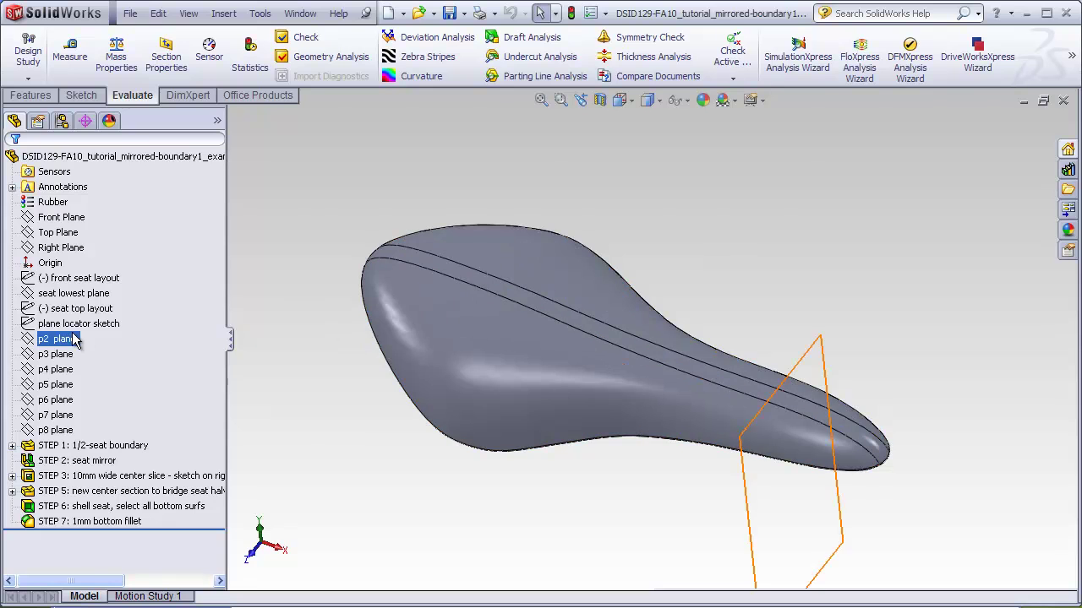
{"action": "left_click", "coordinate": [54, 400]}
{"action": "left_click", "coordinate": [45, 356]}
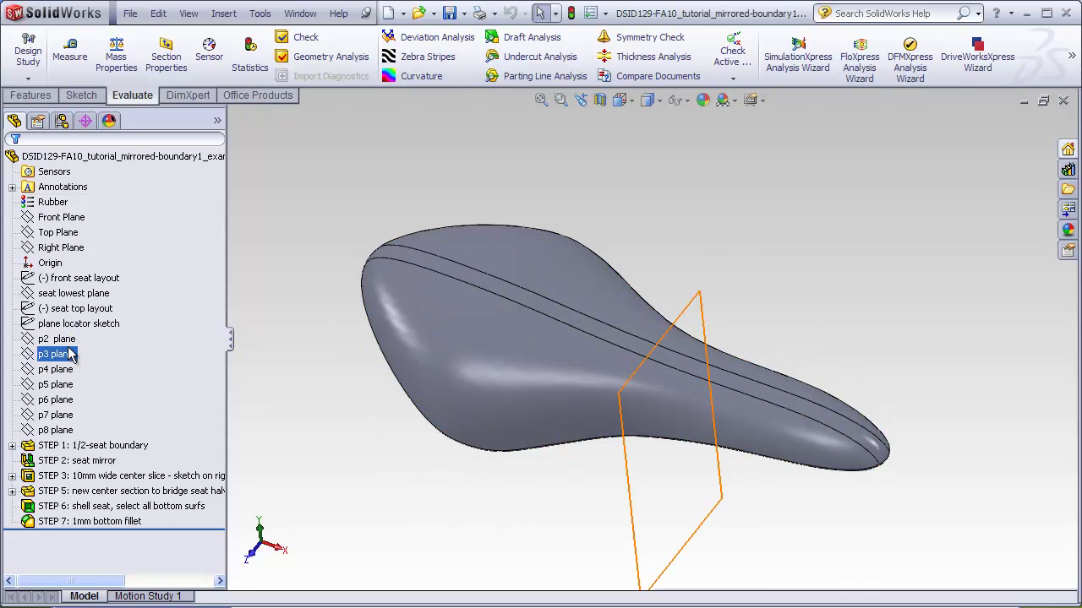
{"action": "left_click", "coordinate": [66, 247]}
{"action": "left_click", "coordinate": [65, 218]}
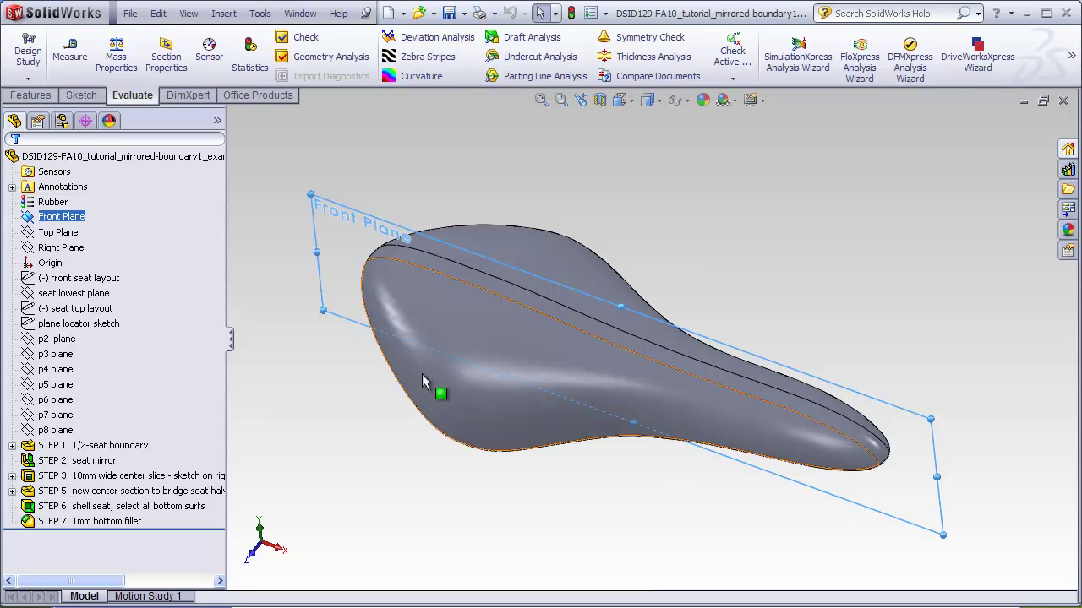
{"action": "middle_click_drag", "start_coordinate": [371, 422], "coordinate": [430, 331]}
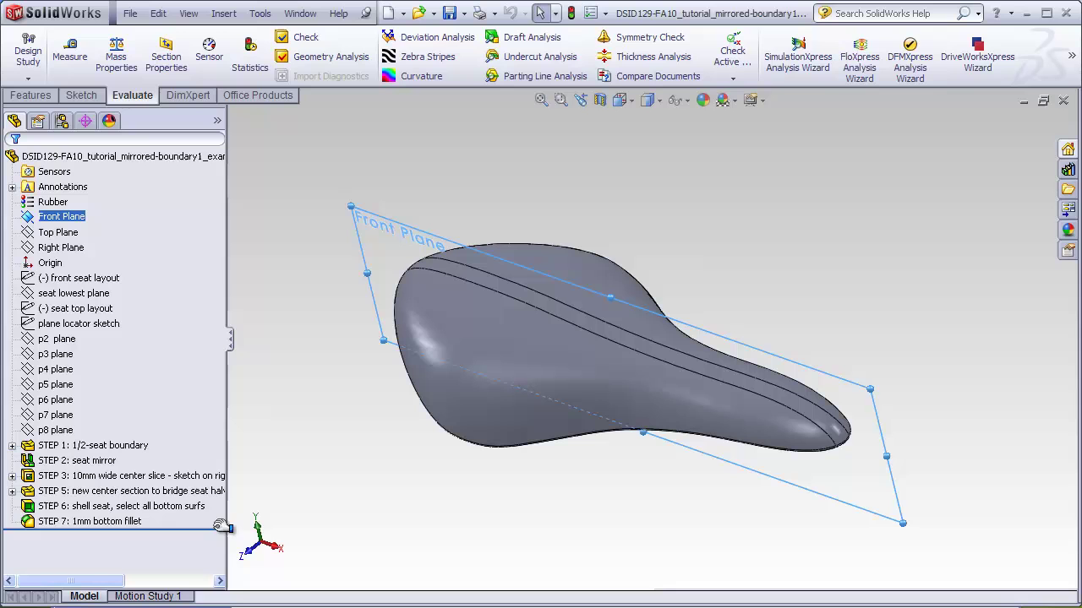
Step: Move the rollback bar to directly below STEP 2: seat mirror, leaving the full mirrored seat
{"action": "left_click_drag", "start_coordinate": [221, 530], "coordinate": [218, 467]}
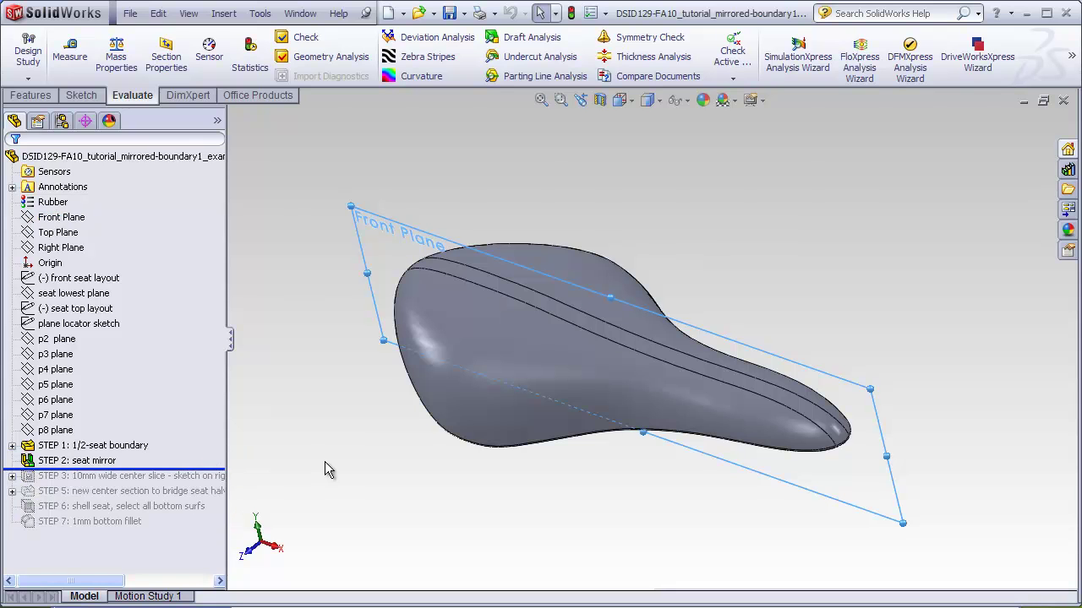
{"action": "left_click", "coordinate": [427, 312]}
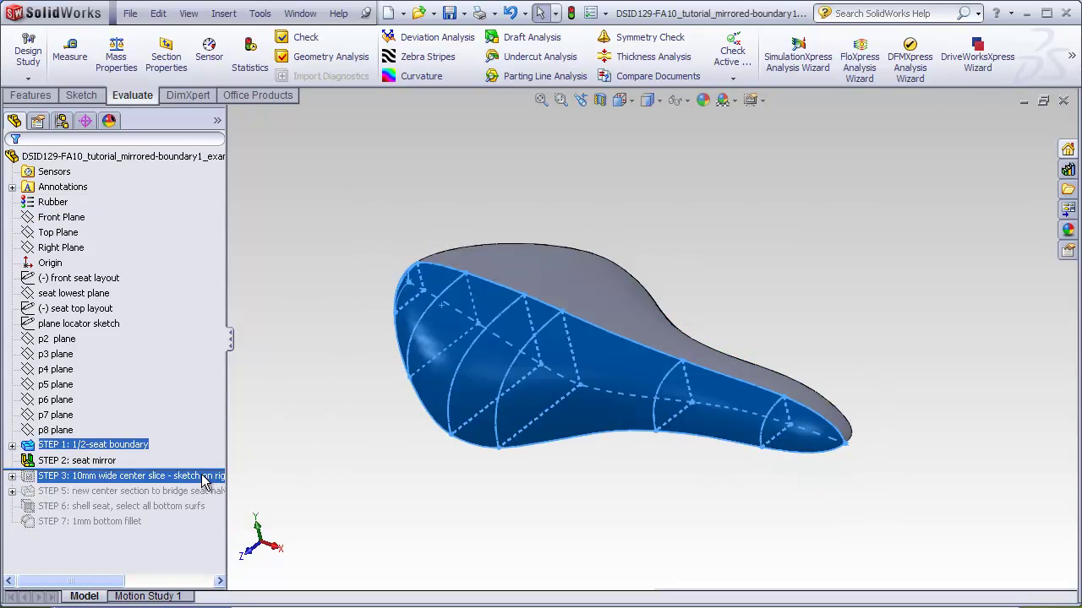
{"action": "mouse_move", "coordinate": [207, 470]}
{"action": "left_mouse_down"}
{"action": "mouse_move", "coordinate": [224, 449]}
{"action": "mouse_move", "coordinate": [209, 469]}
{"action": "left_mouse_up"}
{"action": "middle_click_drag", "start_coordinate": [387, 537], "coordinate": [312, 413]}
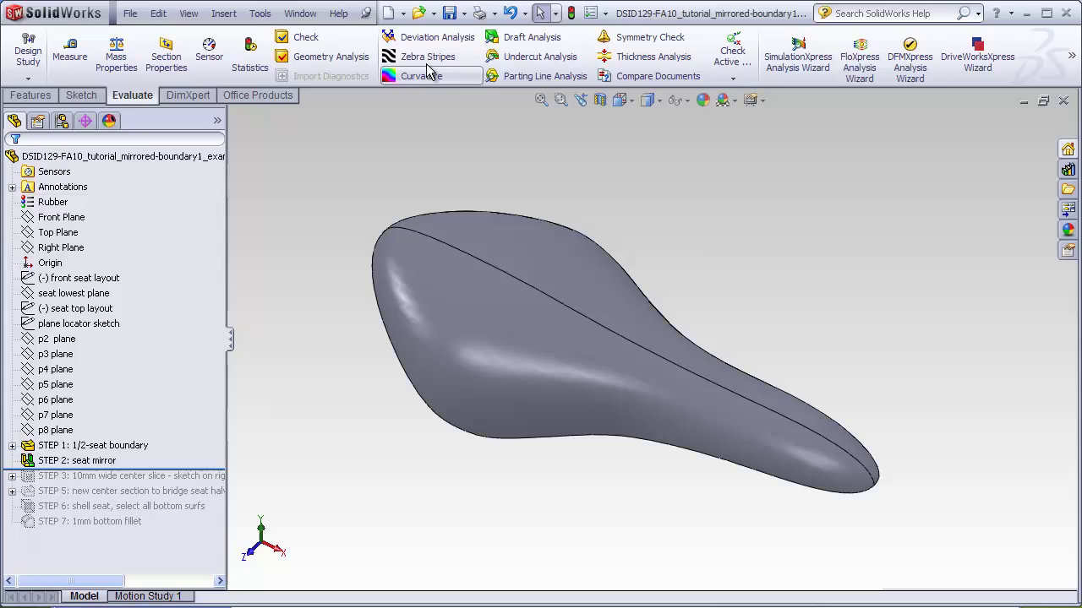
Step: Apply zebra stripes and zoom and orbit to inspect the center seam at the nose
{"action": "left_click", "coordinate": [418, 57]}
{"action": "scroll", "coordinate": [457, 265], "scroll_direction": "down", "scroll_amount": 10}
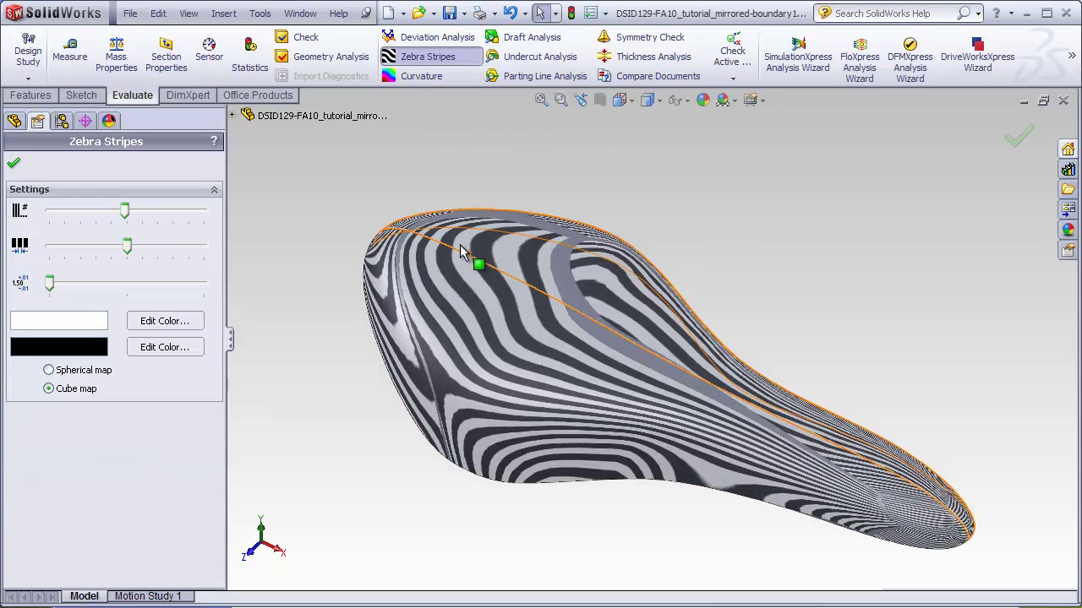
{"action": "key", "text": "Return"}
{"action": "middle_click_drag", "start_coordinate": [457, 268], "coordinate": [437, 298]}
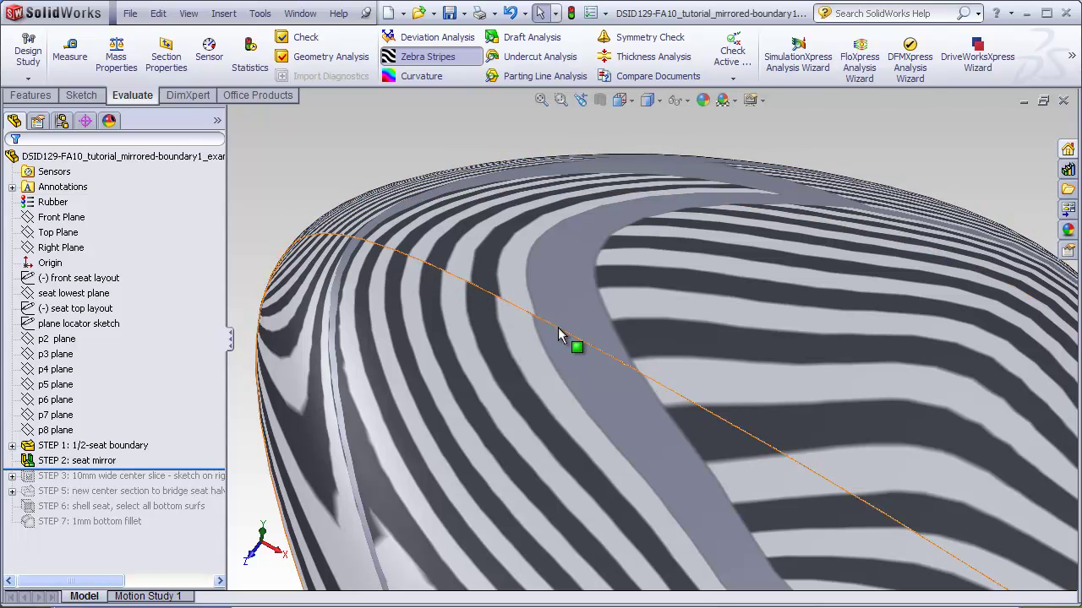
{"action": "scroll", "coordinate": [832, 472], "scroll_direction": "down", "scroll_amount": 5}
{"action": "middle_click_drag", "start_coordinate": [819, 465], "coordinate": [878, 522]}
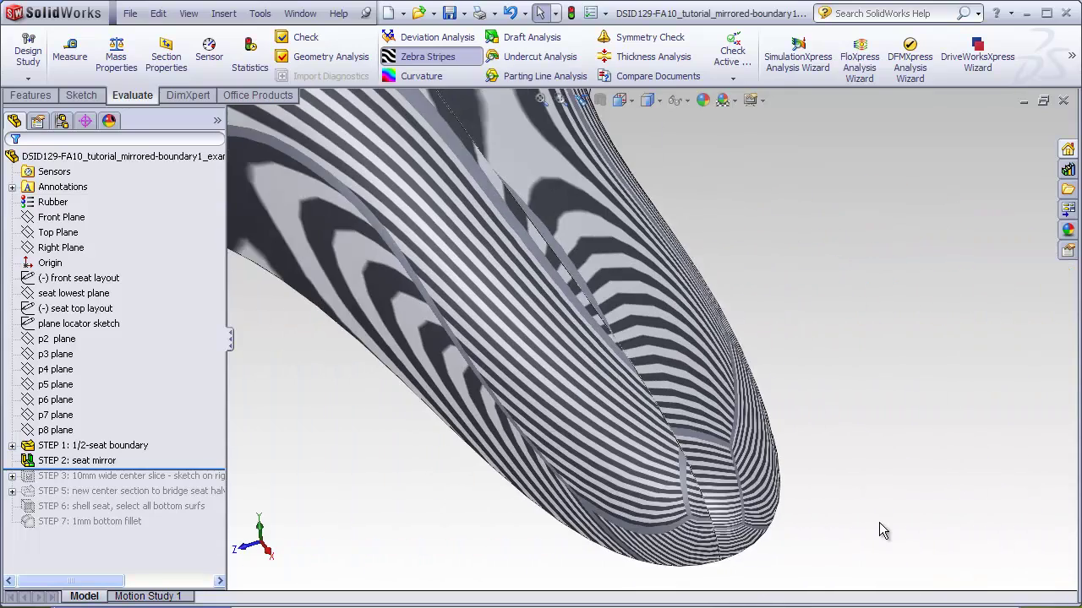
{"action": "scroll", "coordinate": [815, 501], "scroll_direction": "down", "scroll_amount": 4}
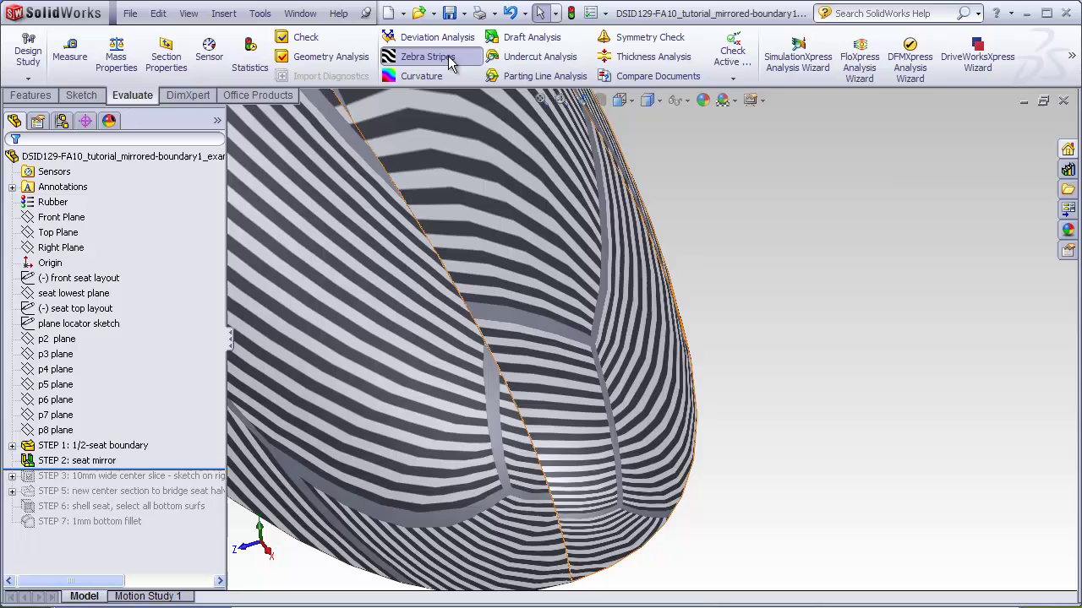
Step: Turn off zebra stripes and enable RealView Graphics
{"action": "left_click", "coordinate": [423, 57]}
{"action": "scroll", "coordinate": [801, 405], "scroll_direction": "up", "scroll_amount": 3}
{"action": "left_click", "coordinate": [760, 100]}
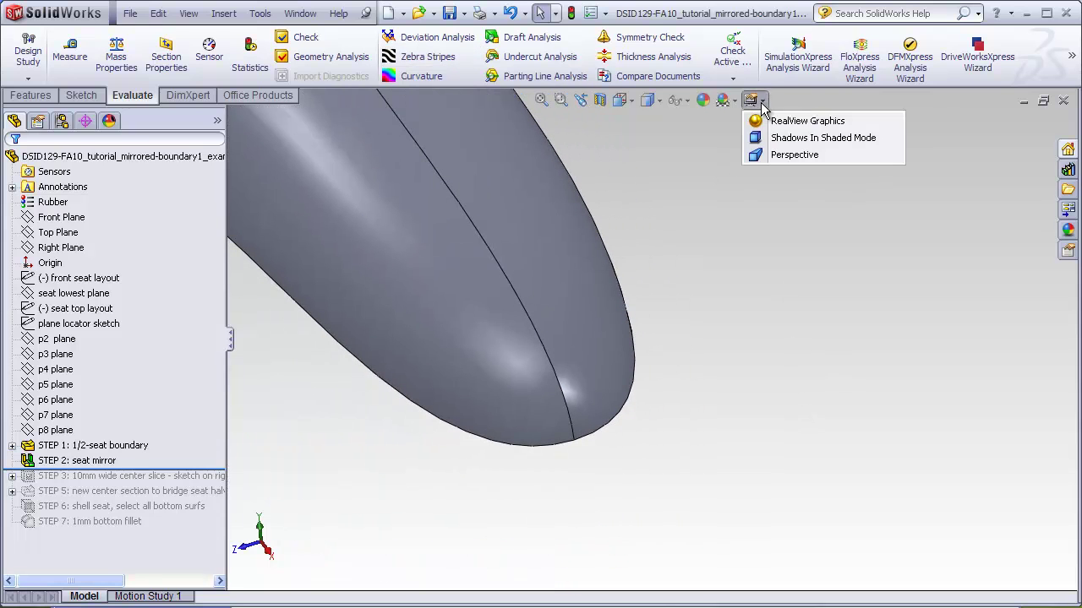
{"action": "left_click", "coordinate": [775, 122]}
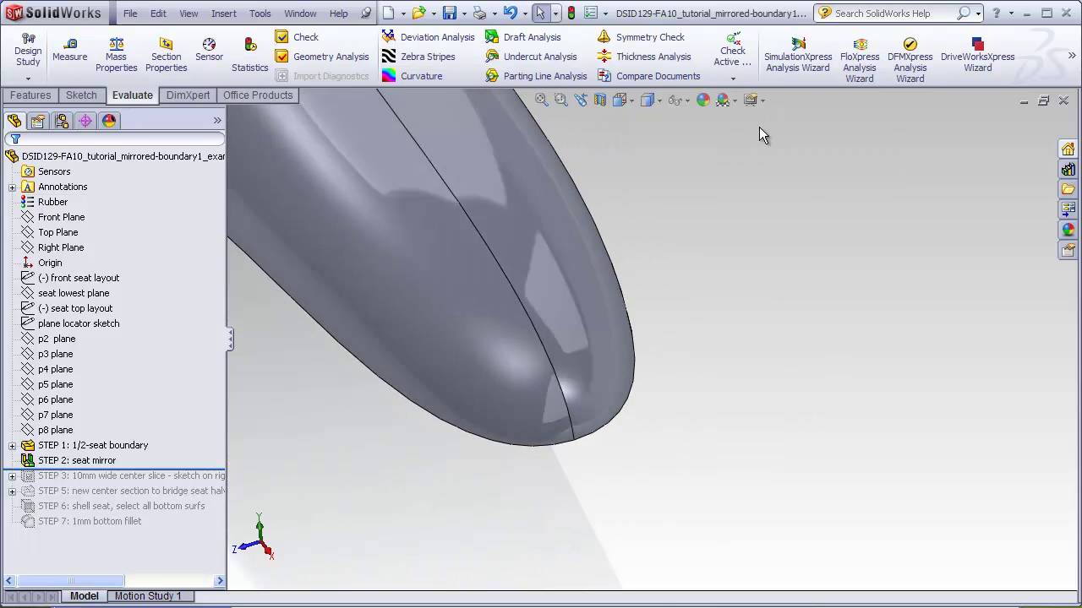
Step: Orbit the seat around its underside and nose, then fit the whole seat into view
{"action": "left_click", "coordinate": [654, 102]}
{"action": "left_click", "coordinate": [656, 101]}
{"action": "middle_click_drag", "start_coordinate": [691, 346], "coordinate": [591, 327]}
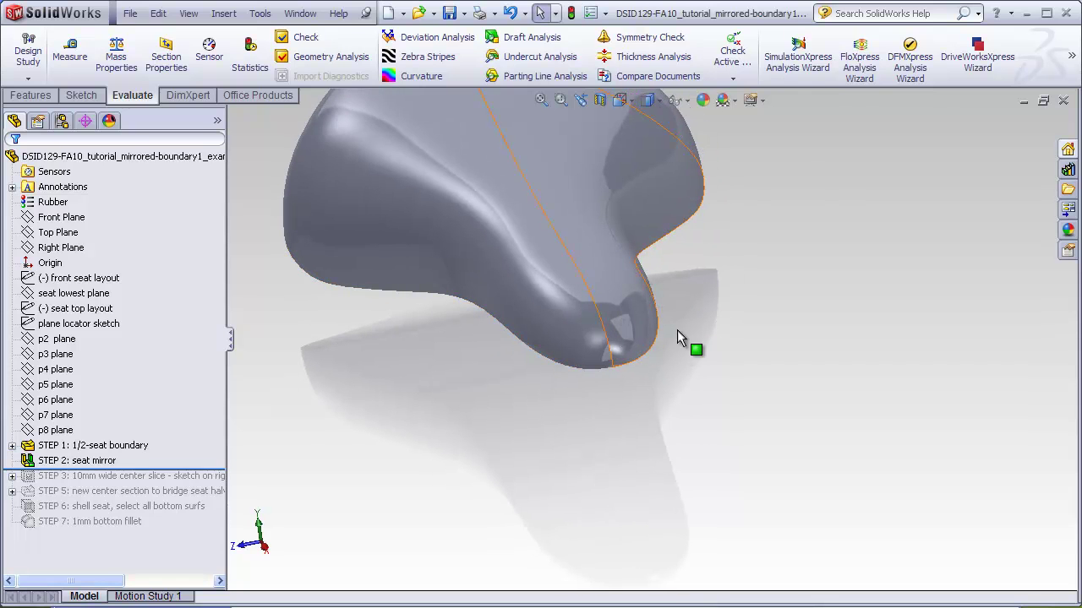
{"action": "scroll", "coordinate": [682, 329], "scroll_direction": "down", "scroll_amount": 2}
{"action": "middle_click_drag", "start_coordinate": [682, 329], "coordinate": [725, 334]}
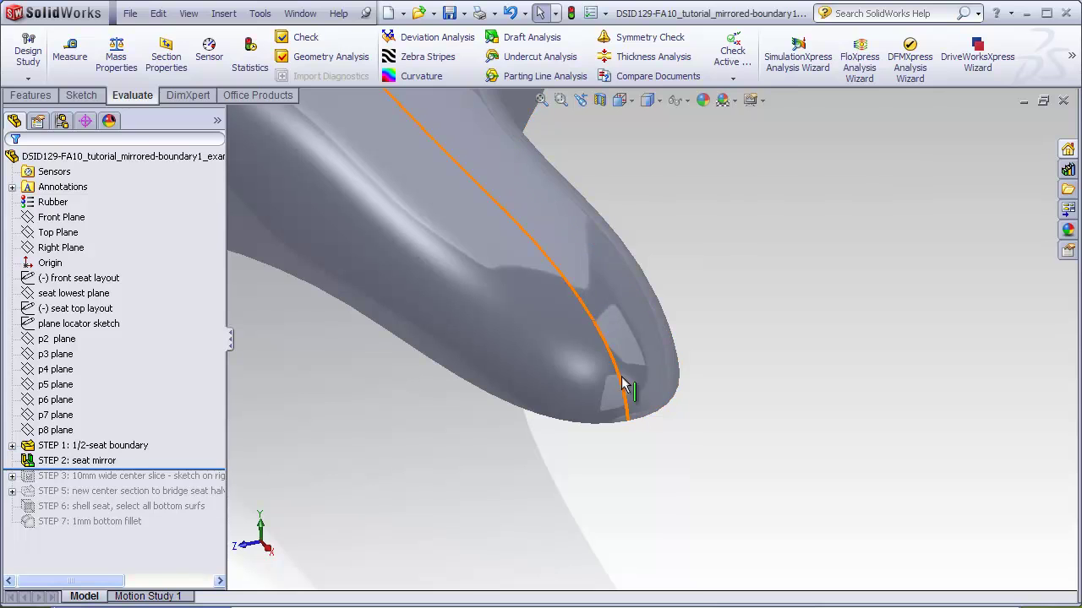
{"action": "key", "text": "f"}
{"action": "mouse_move", "coordinate": [625, 169]}
{"action": "middle_mouse_down"}
{"action": "mouse_move", "coordinate": [642, 192]}
{"action": "mouse_move", "coordinate": [649, 152]}
{"action": "middle_mouse_up"}
Step: Switch the display to Shaded With Edges and orbit the seat to a new angle
{"action": "left_click", "coordinate": [647, 99]}
{"action": "left_click", "coordinate": [645, 119]}
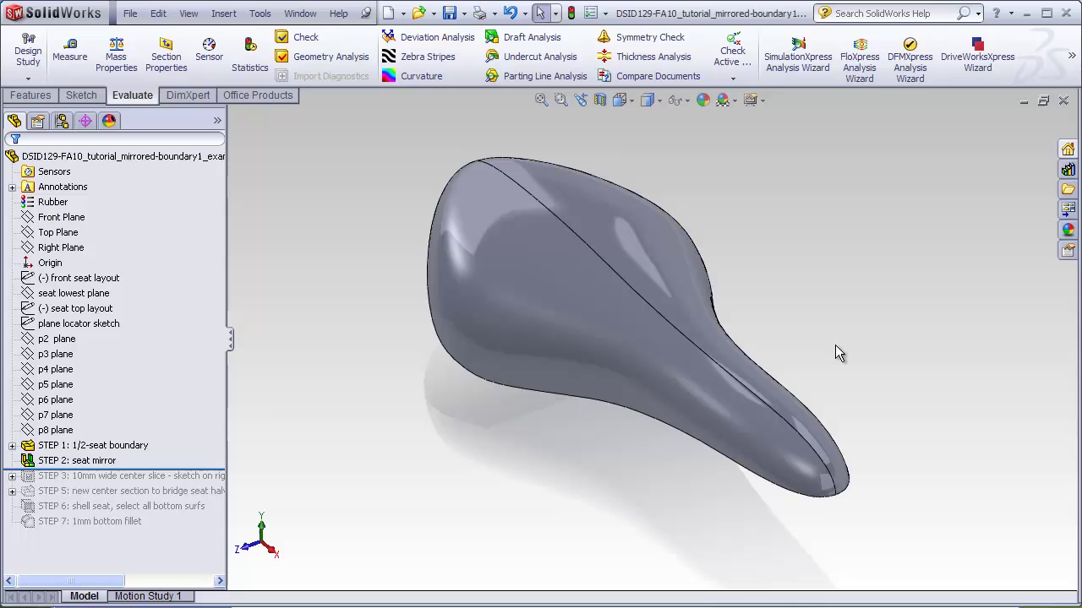
{"action": "scroll", "coordinate": [798, 343], "scroll_direction": "down", "scroll_amount": 2}
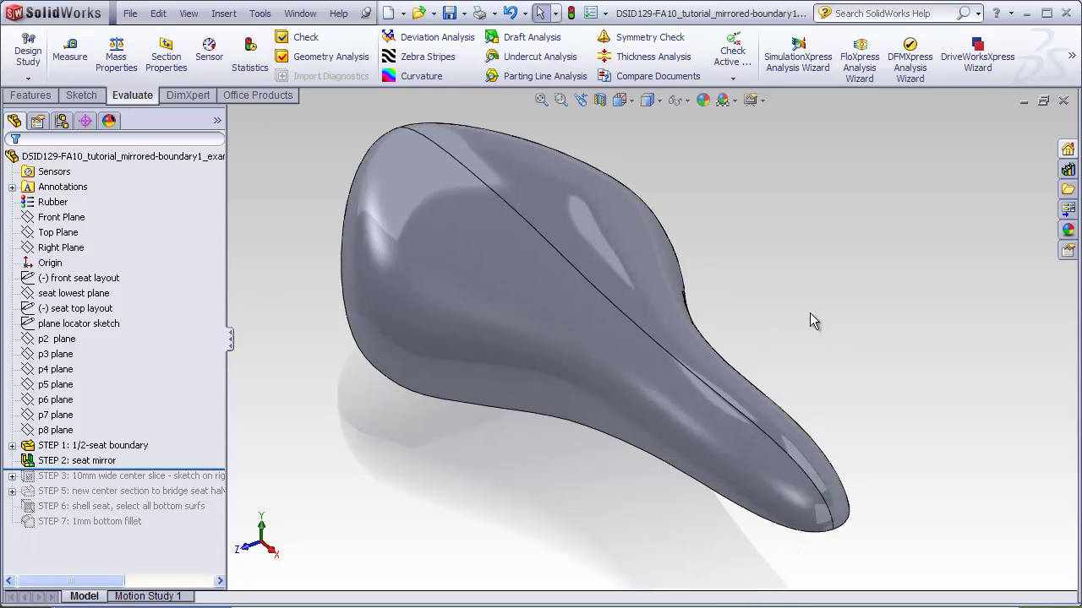
{"action": "mouse_move", "coordinate": [795, 306]}
{"action": "middle_mouse_down"}
{"action": "mouse_move", "coordinate": [775, 292]}
{"action": "mouse_move", "coordinate": [799, 288]}
{"action": "middle_mouse_up"}
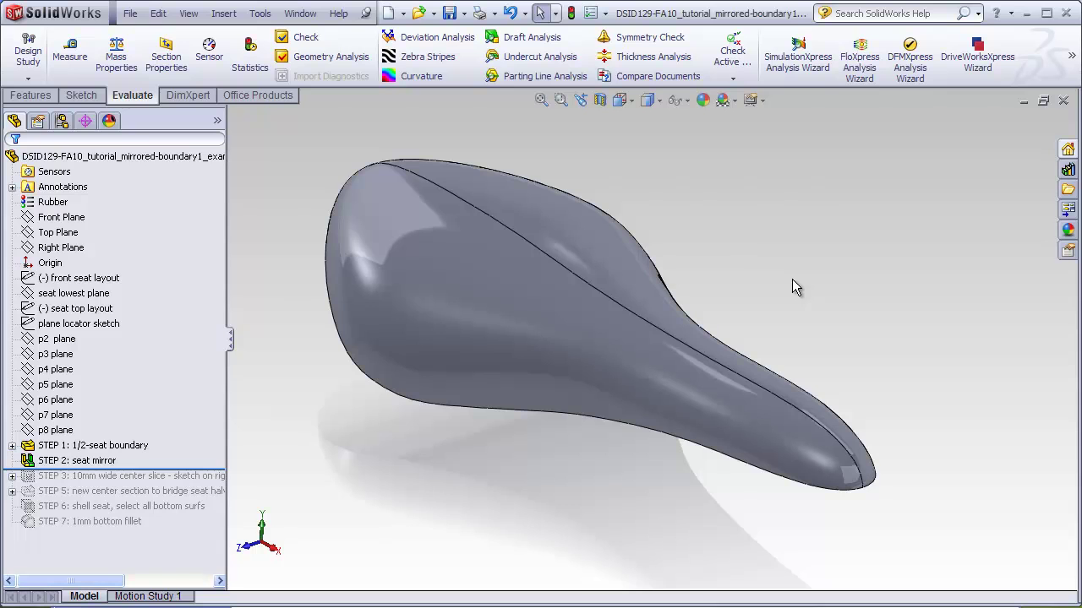
{"action": "middle_click_drag", "start_coordinate": [792, 279], "coordinate": [761, 287]}
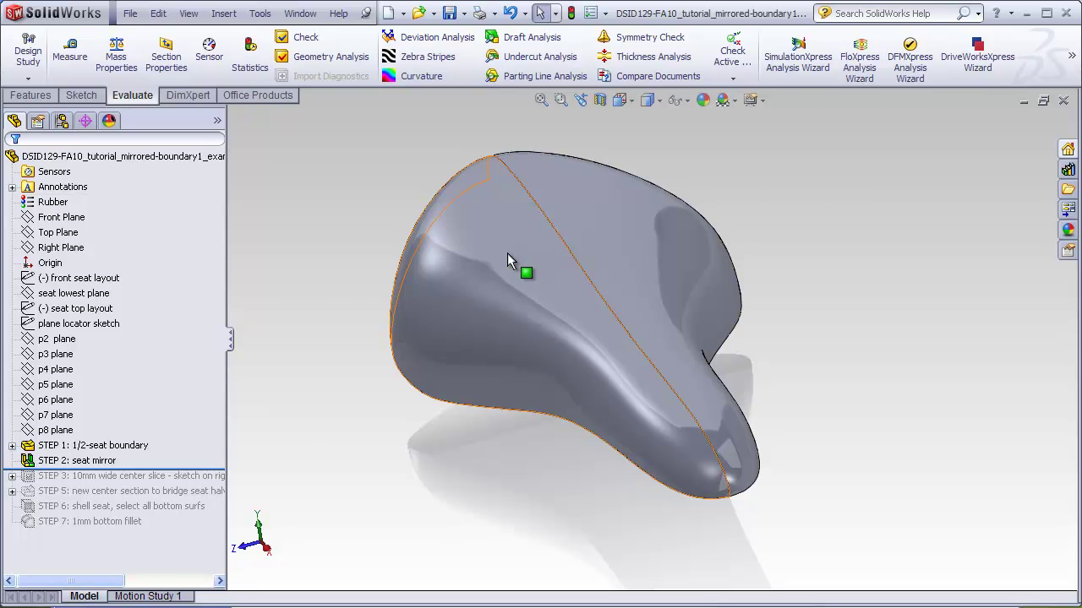
Step: Open the Features tab of the CommandManager
{"action": "left_click", "coordinate": [30, 95]}
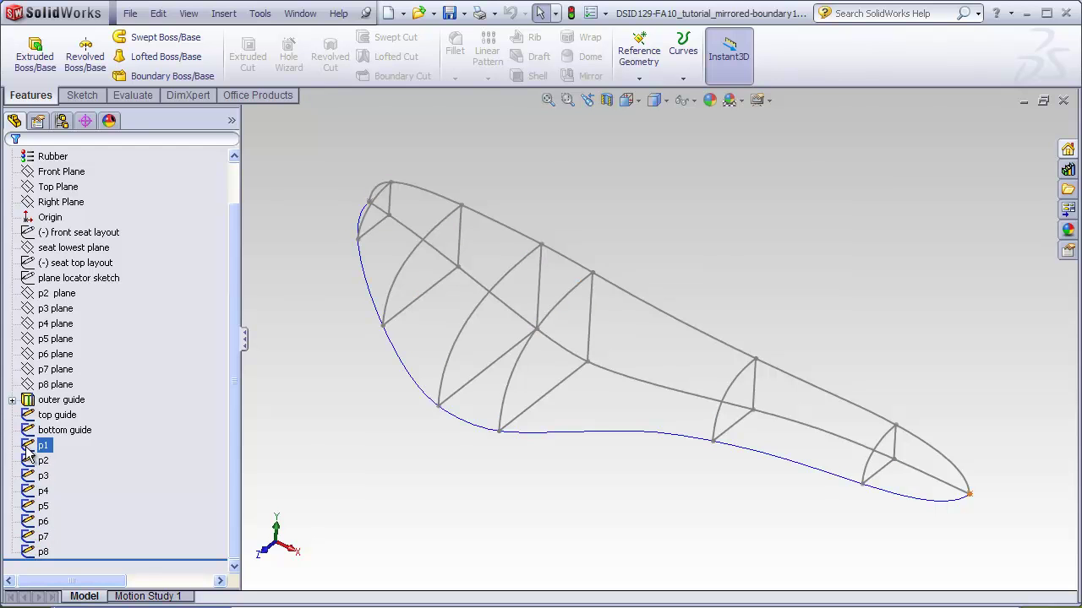
Step: Inspect the front and top layout sketches and the top, bottom and outer guide curves
{"action": "left_click", "coordinate": [110, 235]}
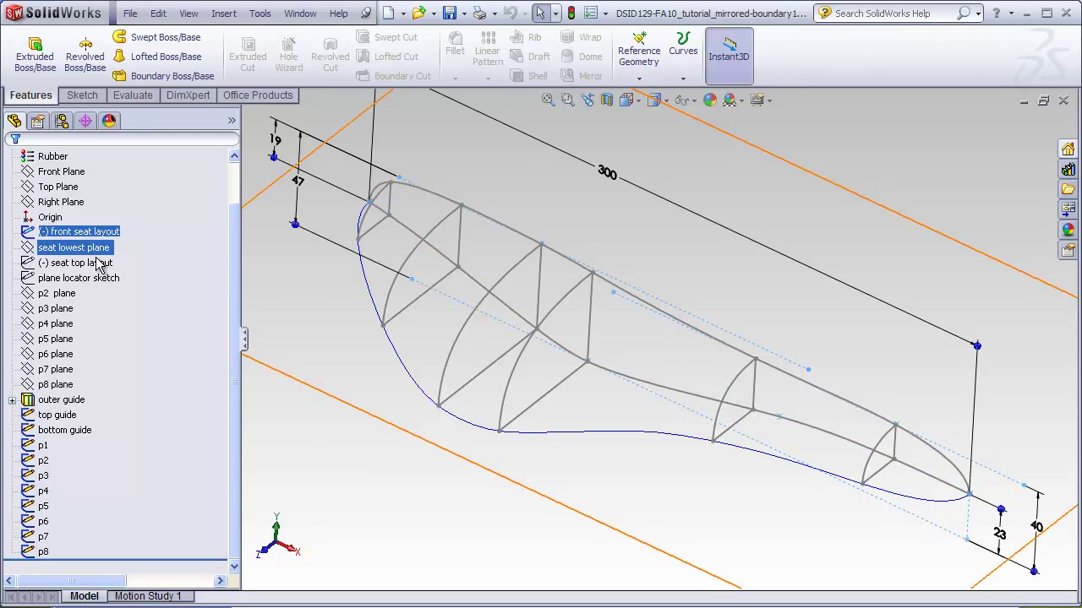
{"action": "left_click", "coordinate": [85, 264], "text": "ctrl"}
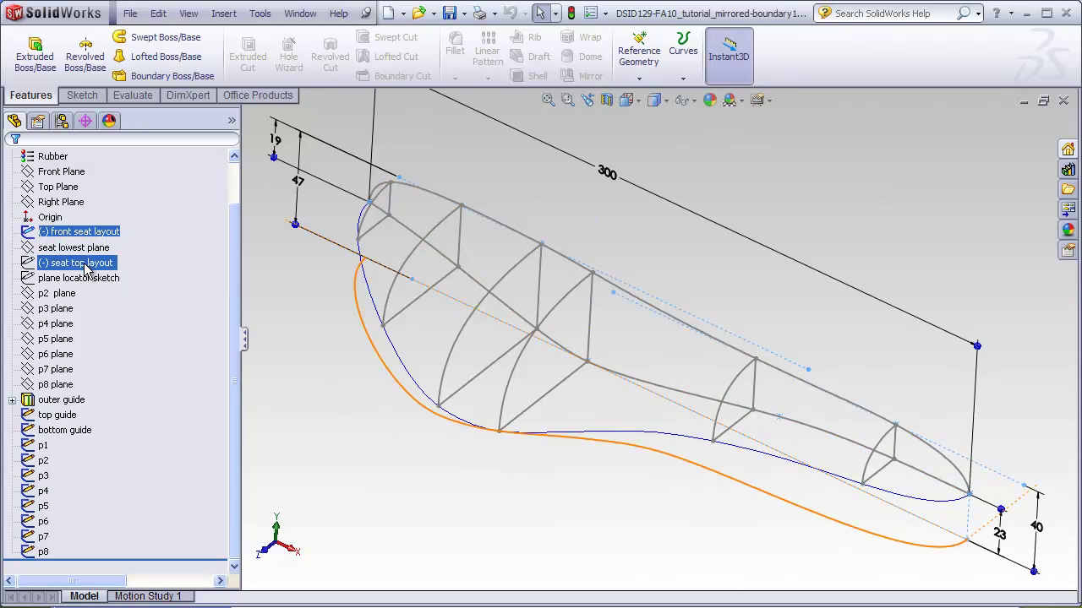
{"action": "left_click", "coordinate": [284, 320]}
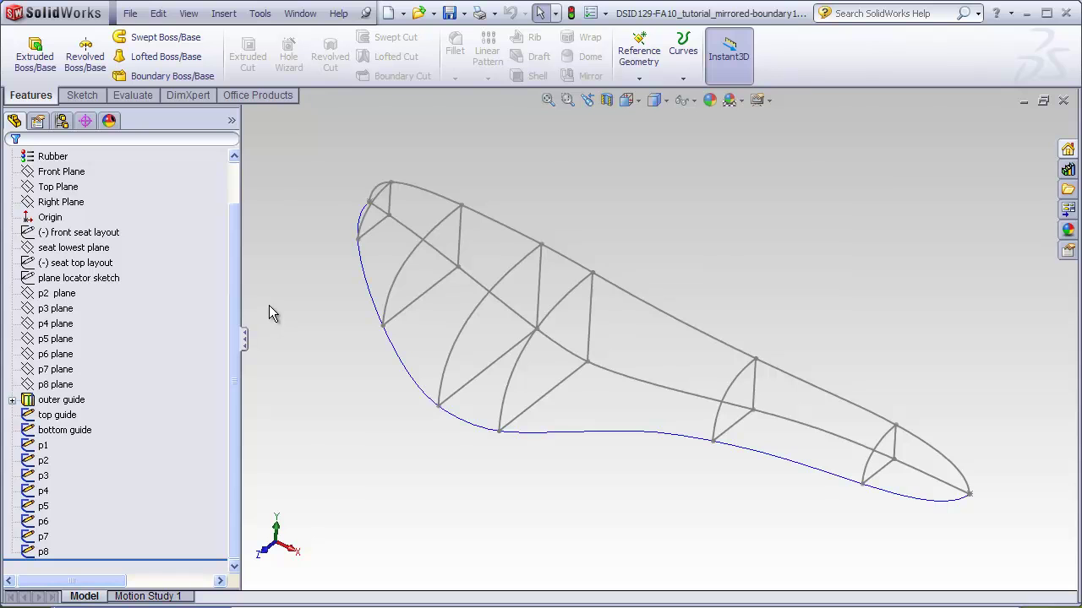
{"action": "left_click", "coordinate": [64, 415]}
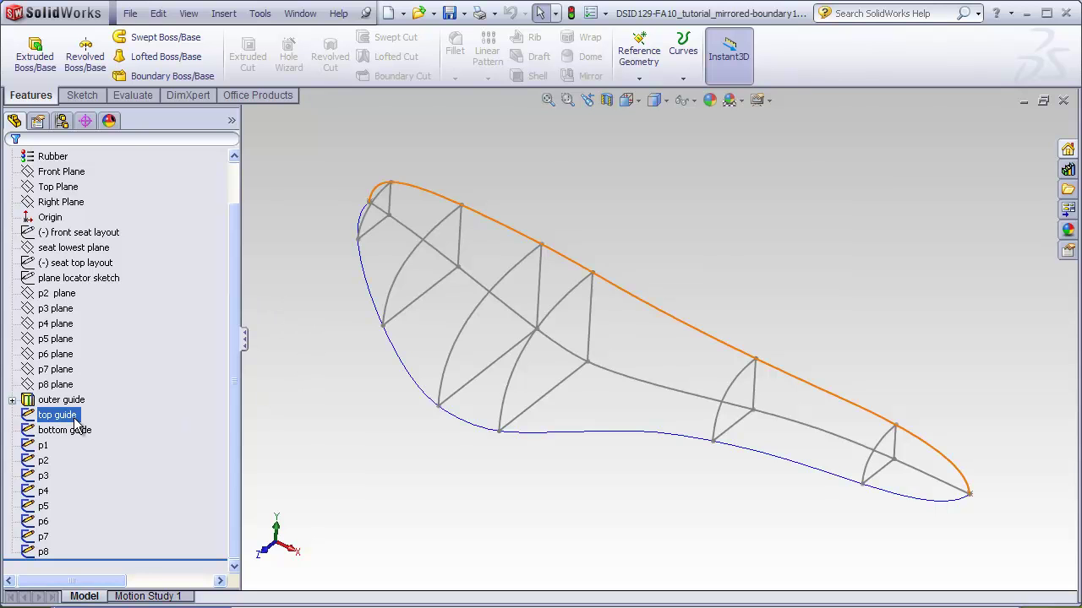
{"action": "left_click", "coordinate": [77, 430]}
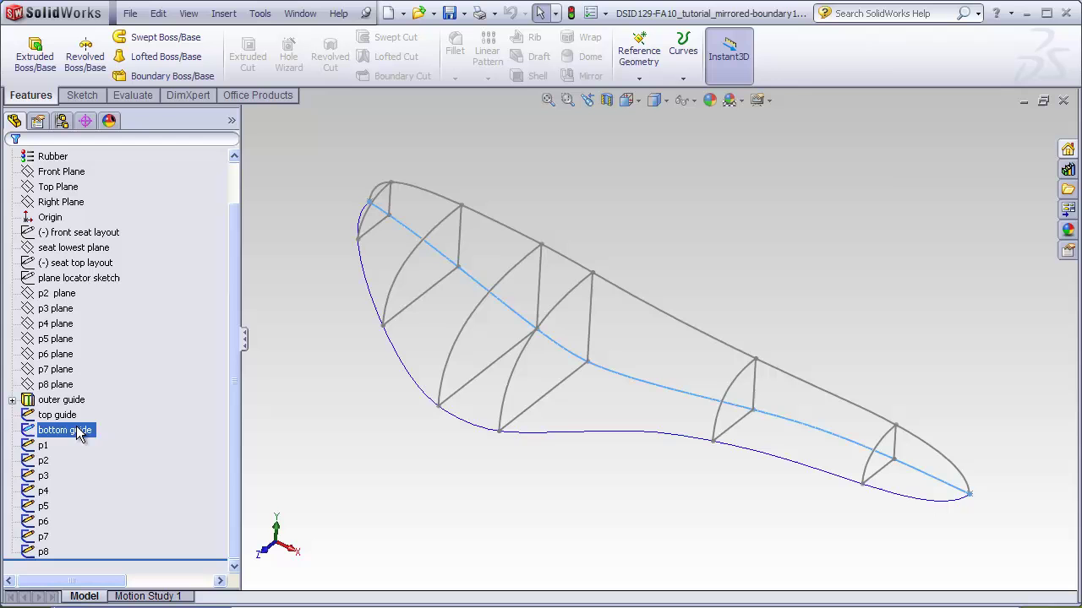
{"action": "left_click", "coordinate": [80, 403], "text": "ctrl"}
{"action": "left_click", "coordinate": [80, 402]}
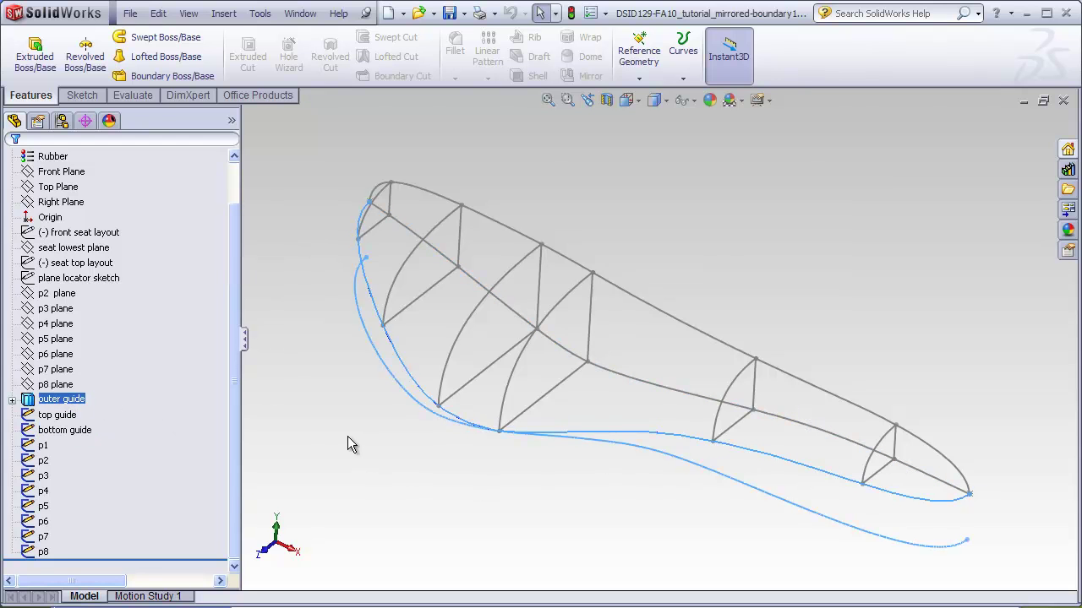
{"action": "left_click", "coordinate": [307, 418]}
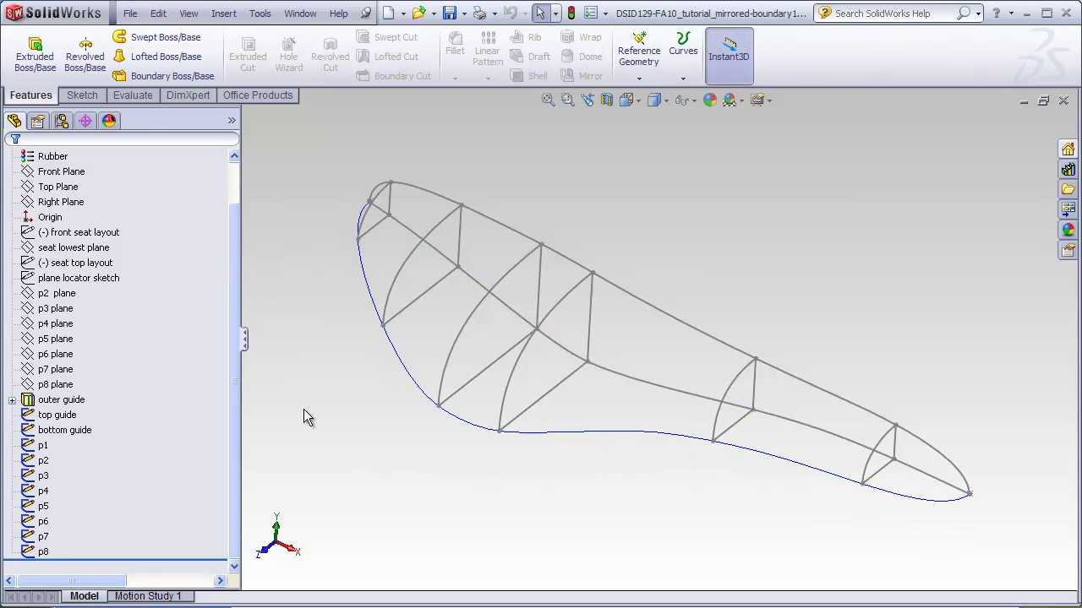
Step: Expand outer guide to reveal its two sketches, Sketch2 and Sketch1
{"action": "left_click", "coordinate": [12, 400]}
{"action": "left_click", "coordinate": [68, 415]}
{"action": "left_click", "coordinate": [69, 429]}
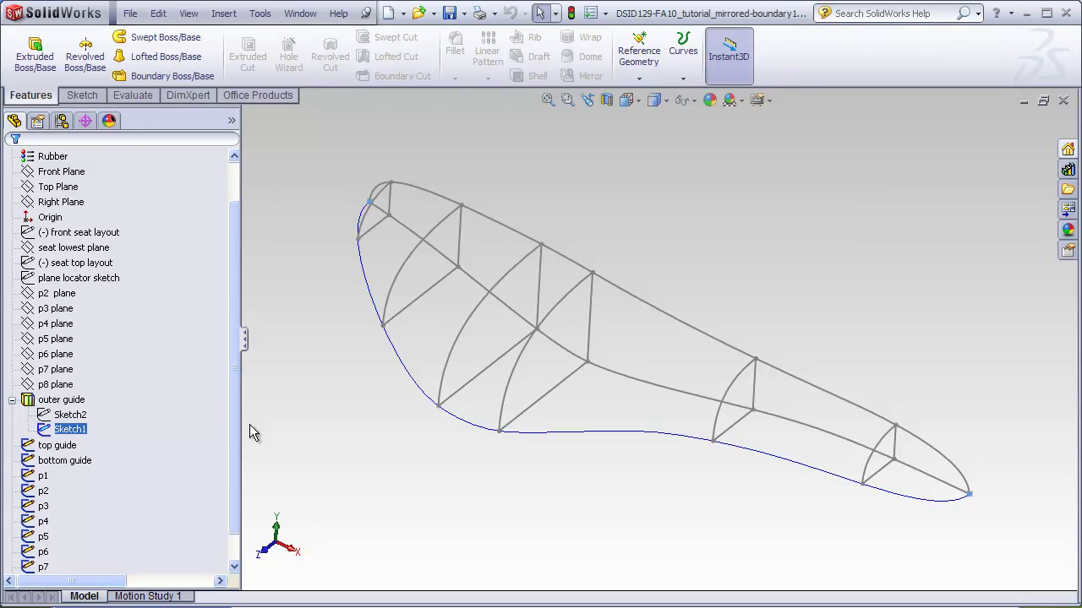
{"action": "scroll", "coordinate": [249, 424], "scroll_direction": "down", "scroll_amount": 1}
{"action": "left_click", "coordinate": [303, 298]}
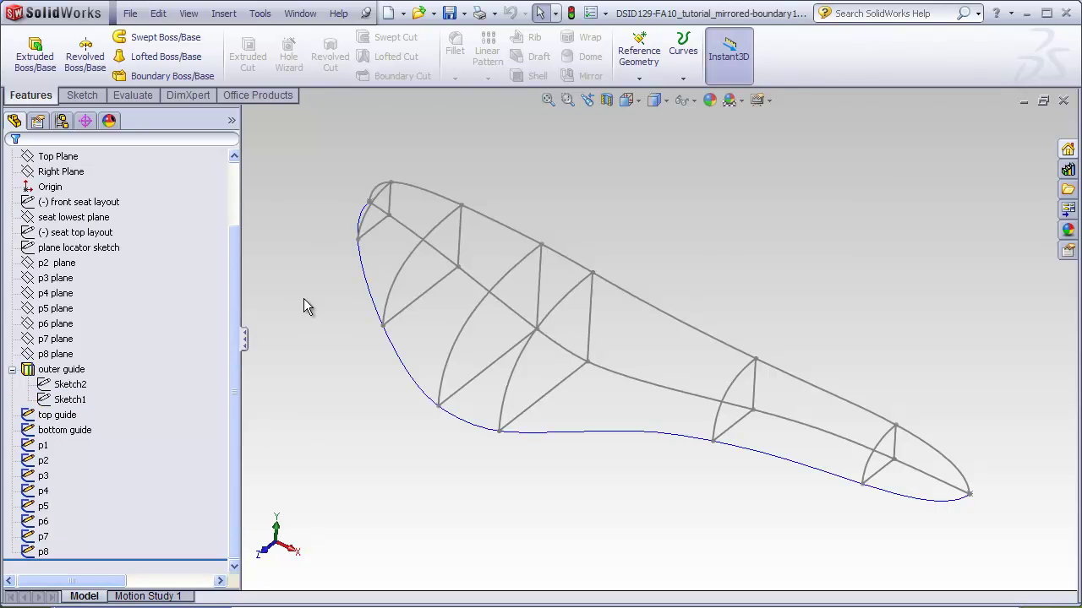
Step: Start a Boundary Boss/Base and select profiles p1 point through p8 point for Direction 1
{"action": "left_click", "coordinate": [171, 76]}
{"action": "middle_click_drag", "start_coordinate": [306, 249], "coordinate": [330, 244]}
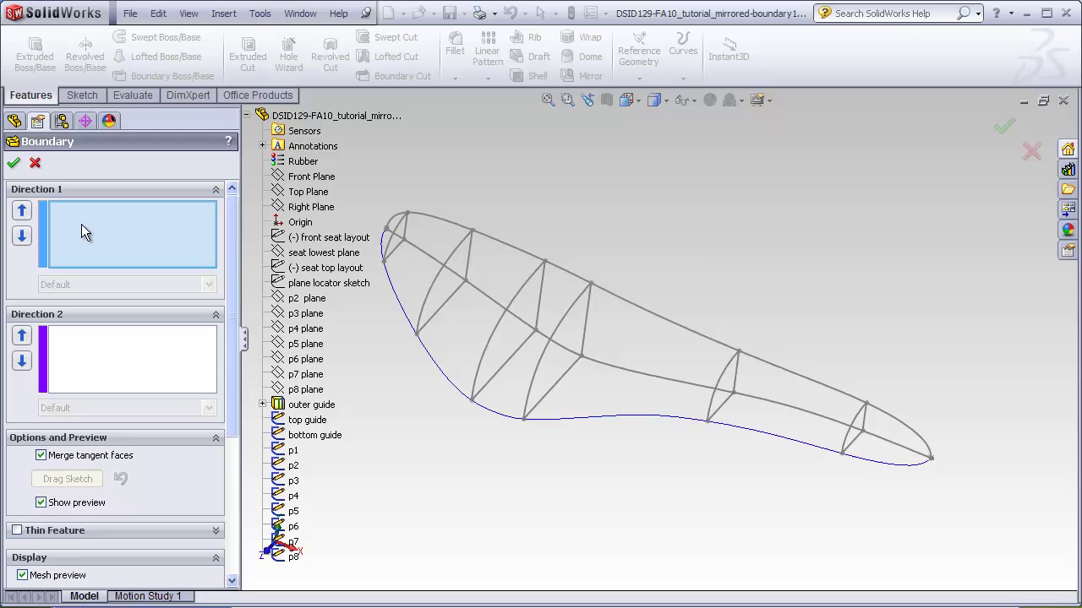
{"action": "left_click", "coordinate": [294, 457]}
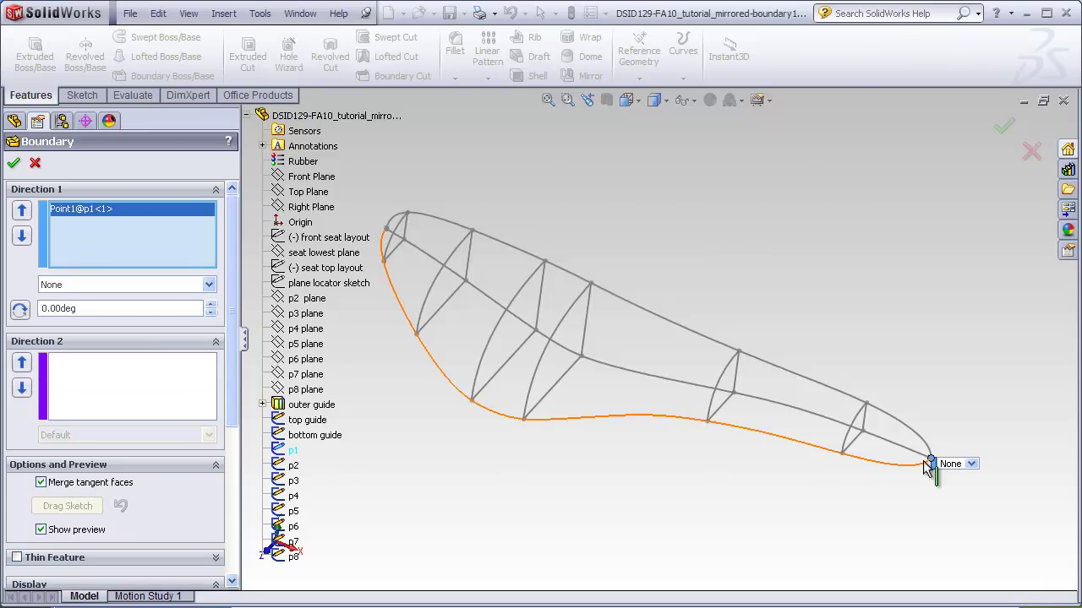
{"action": "scroll", "coordinate": [871, 428], "scroll_direction": "down", "scroll_amount": 3}
{"action": "left_click", "coordinate": [819, 385]}
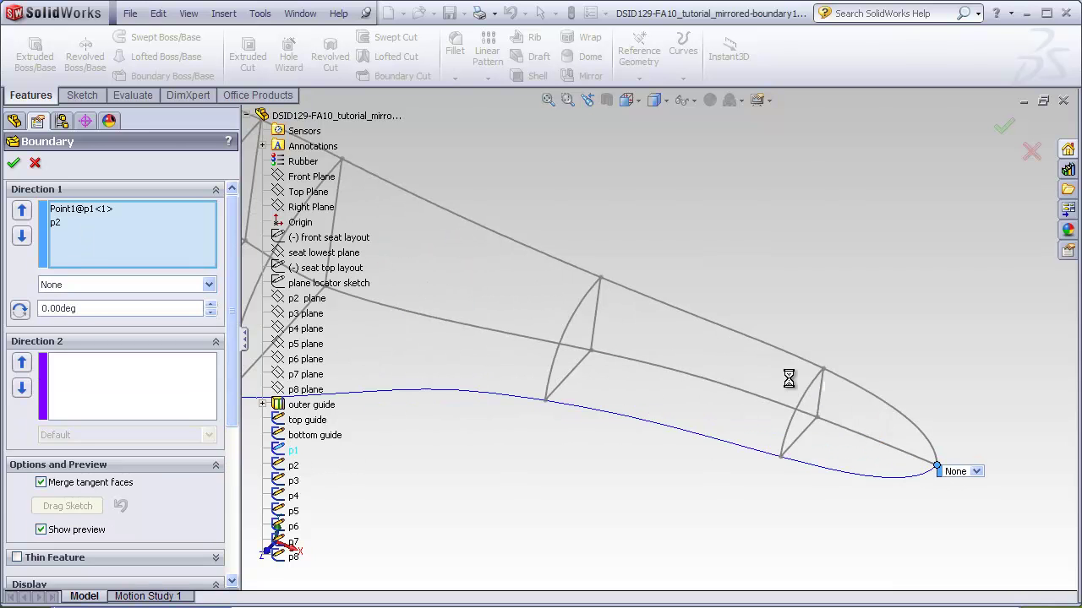
{"action": "left_click", "coordinate": [590, 293]}
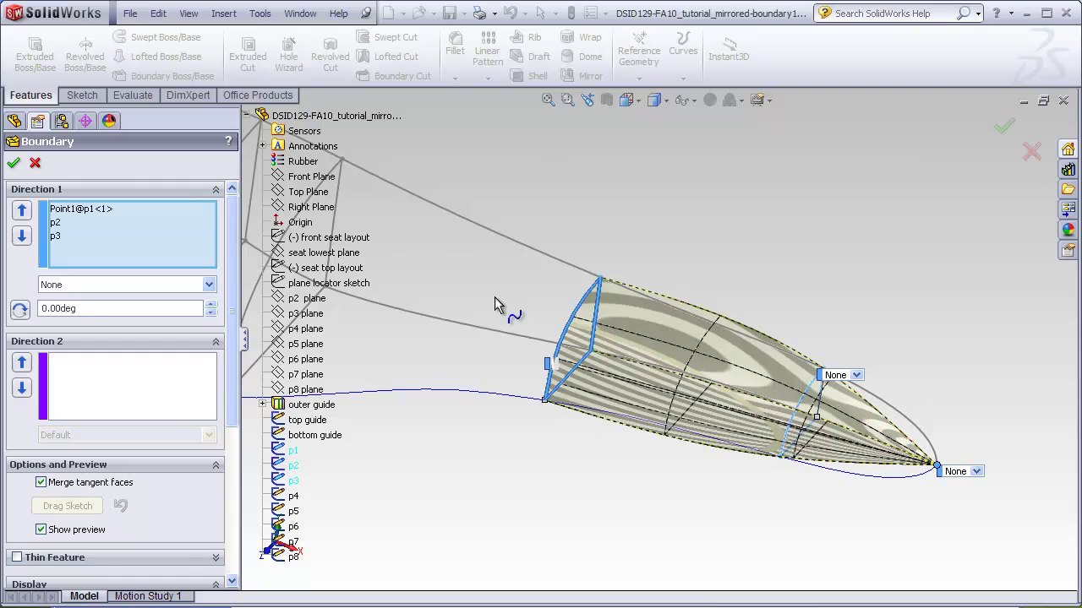
{"action": "scroll", "coordinate": [494, 299], "scroll_direction": "up", "scroll_amount": 4}
{"action": "scroll", "coordinate": [493, 297], "scroll_direction": "down", "scroll_amount": 3}
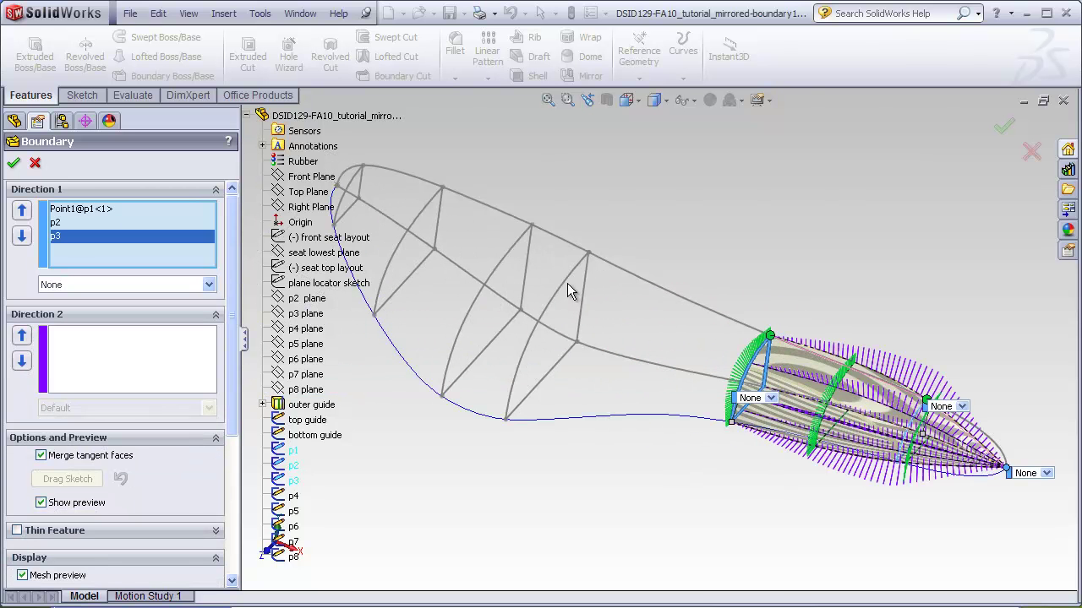
{"action": "left_click", "coordinate": [579, 273]}
{"action": "left_click", "coordinate": [525, 258]}
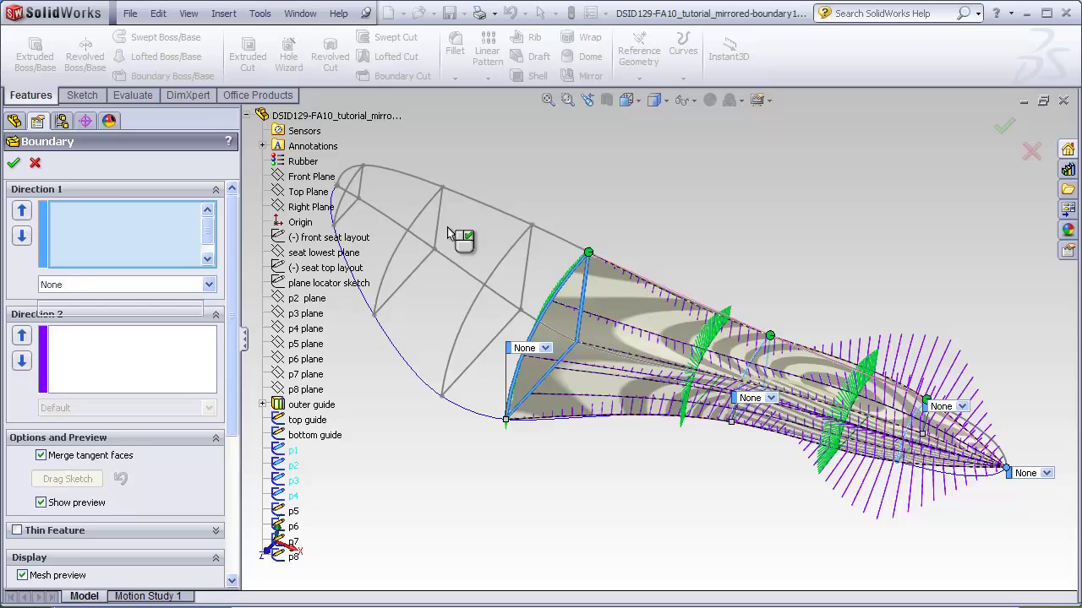
{"action": "left_click", "coordinate": [435, 215]}
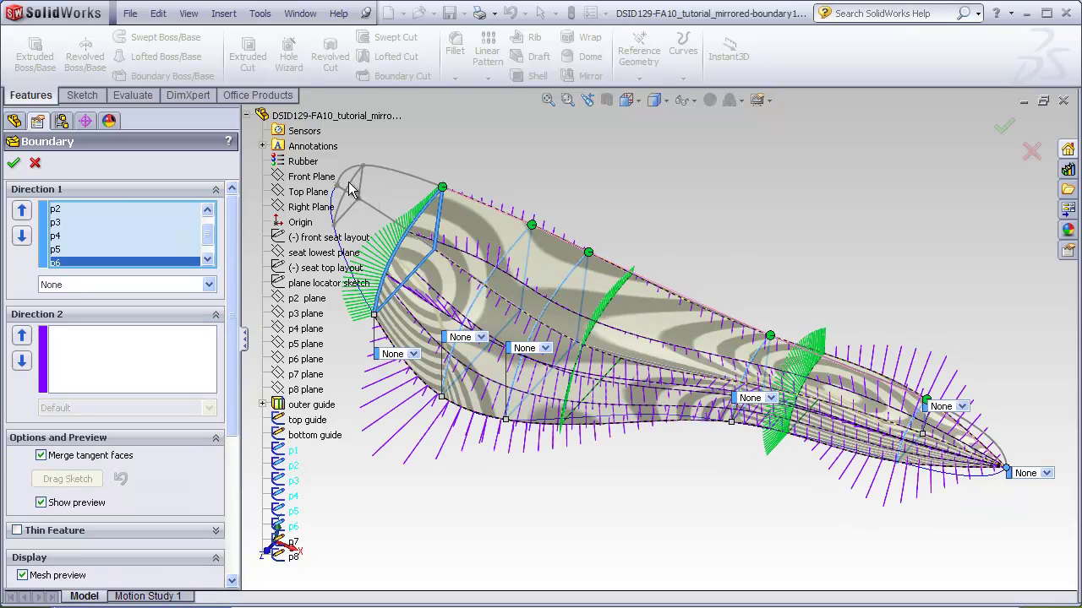
{"action": "left_click", "coordinate": [353, 190]}
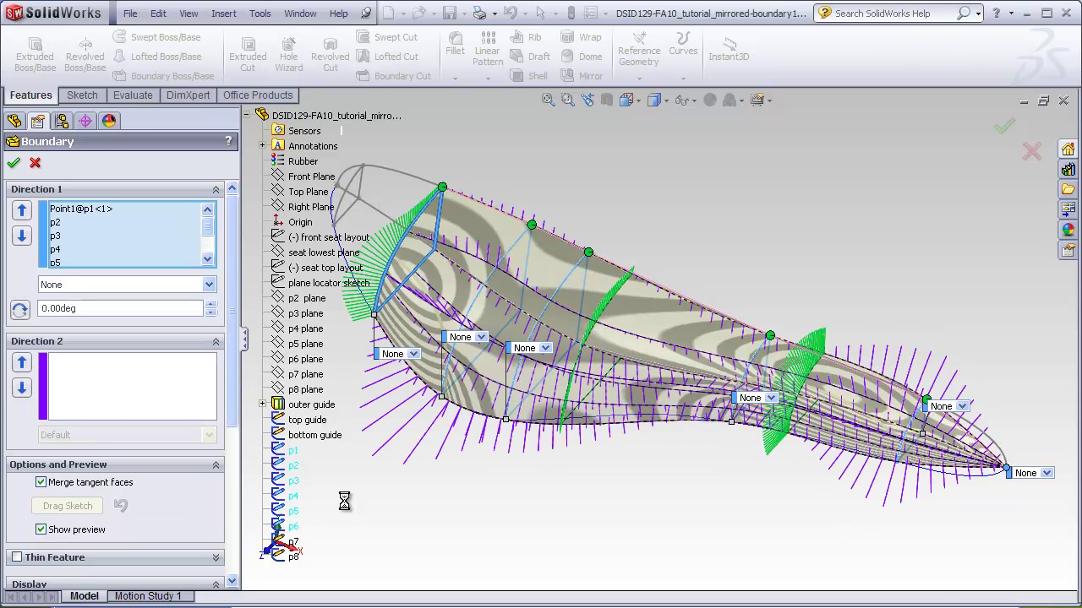
{"action": "left_click", "coordinate": [294, 557]}
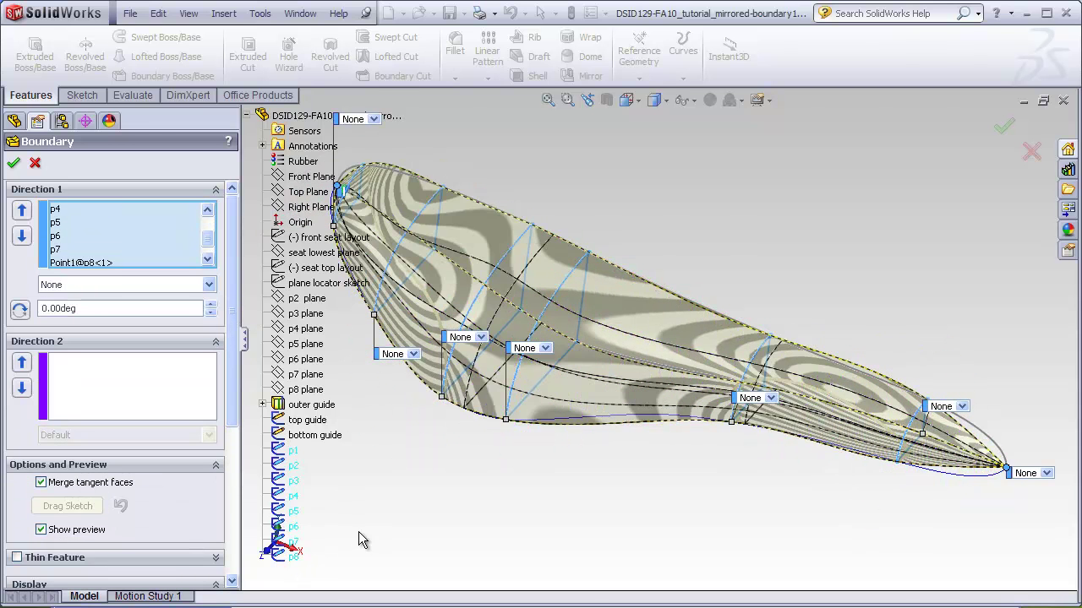
Step: Add the outer, top and bottom guide curves as Direction 2 guides
{"action": "left_click", "coordinate": [73, 381]}
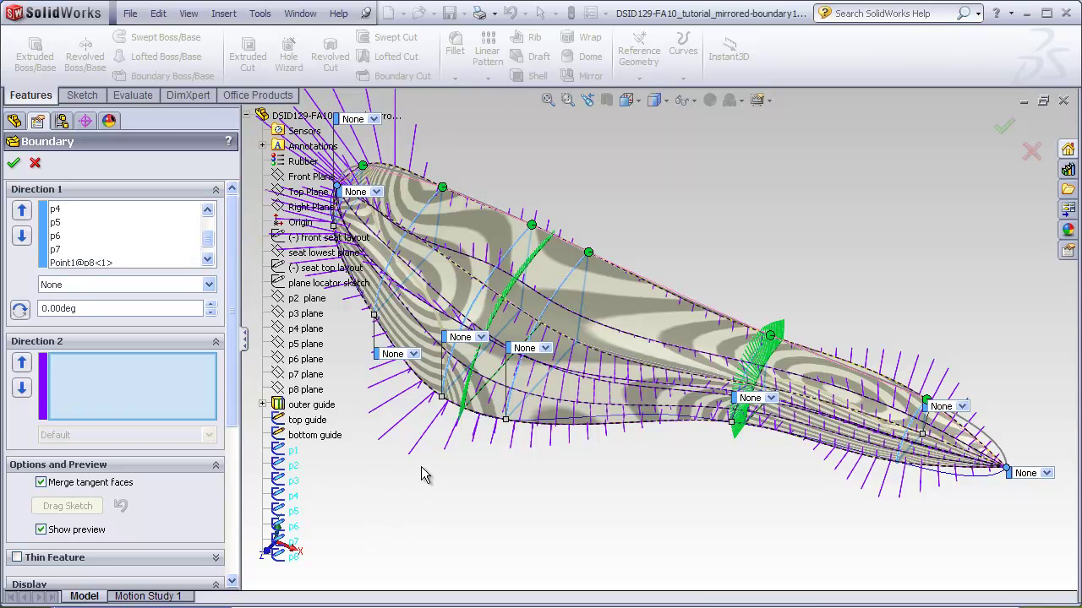
{"action": "key", "text": "z"}
{"action": "left_click", "coordinate": [317, 406]}
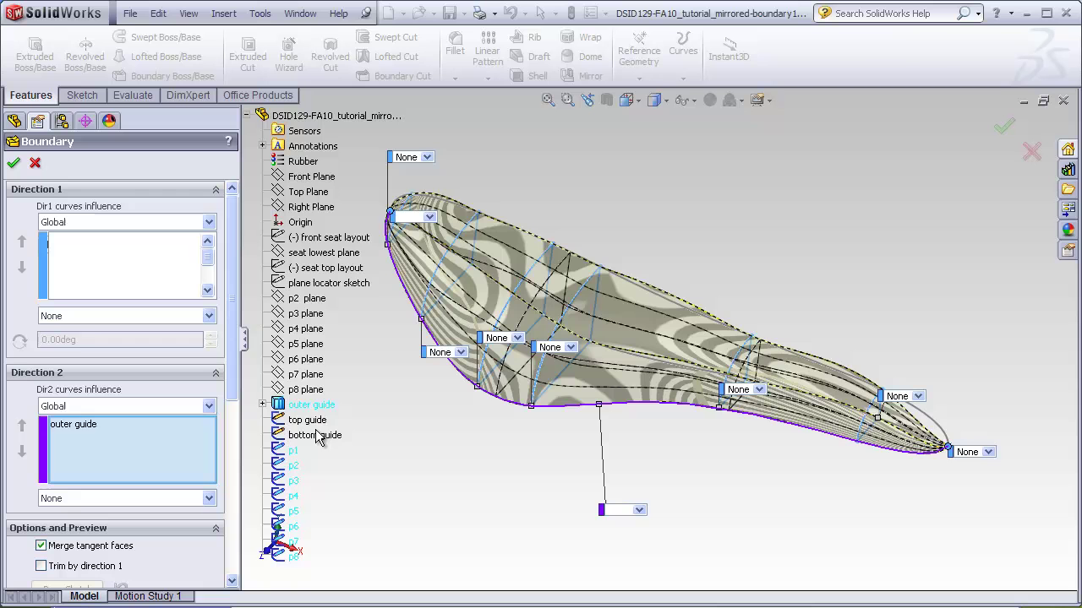
{"action": "left_click", "coordinate": [315, 420]}
{"action": "left_click", "coordinate": [327, 437]}
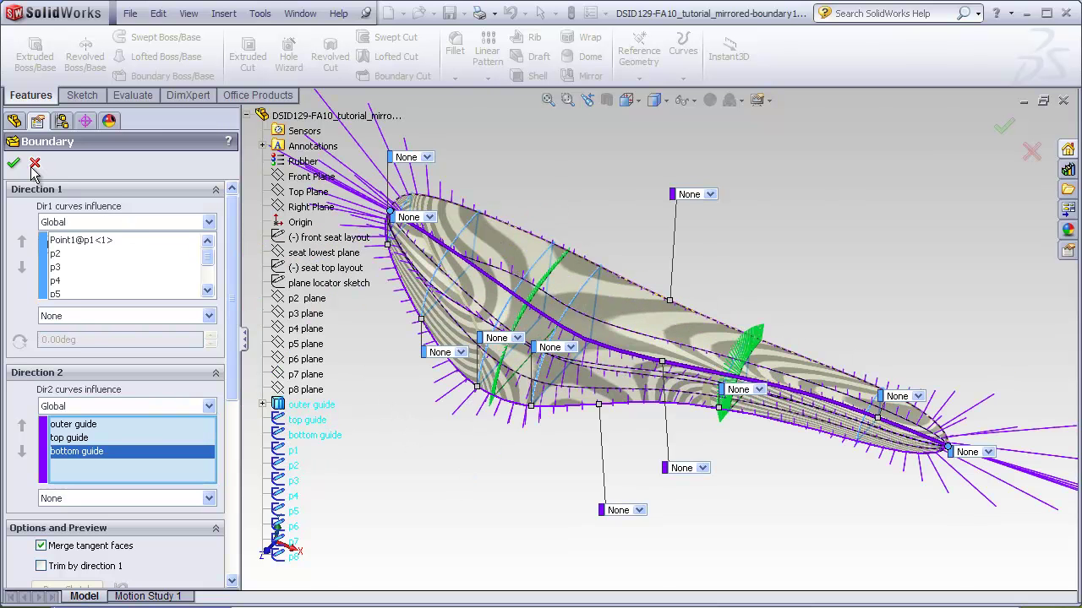
Step: Confirm the half-seat boundary and hide all sketches and curves with Hide All Types
{"action": "key", "text": "Return"}
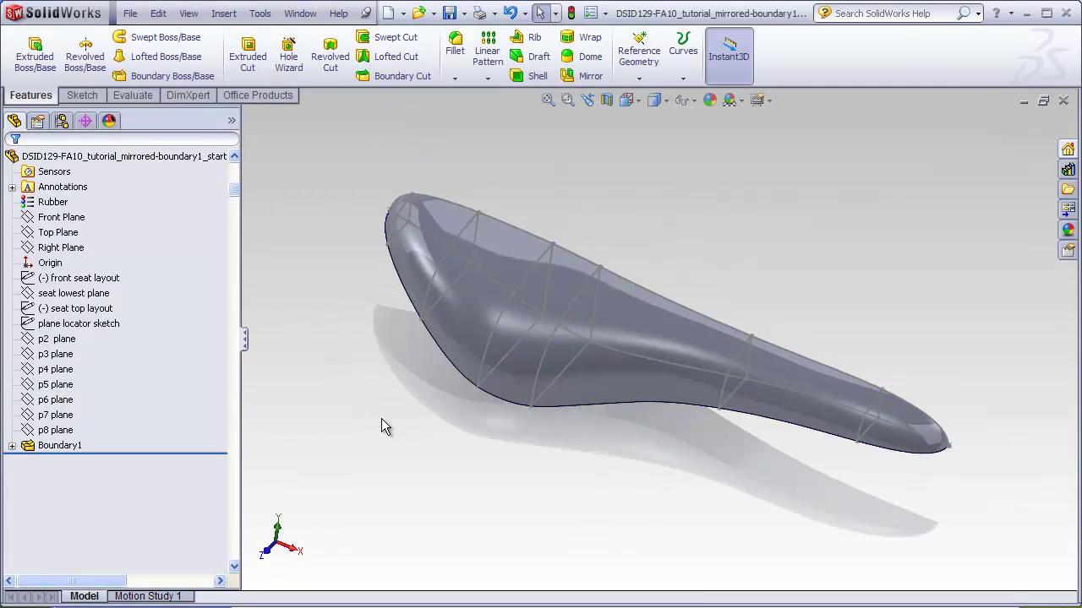
{"action": "mouse_move", "coordinate": [381, 419]}
{"action": "middle_mouse_down"}
{"action": "mouse_move", "coordinate": [380, 435]}
{"action": "mouse_move", "coordinate": [342, 408]}
{"action": "mouse_move", "coordinate": [312, 413]}
{"action": "mouse_move", "coordinate": [393, 415]}
{"action": "mouse_move", "coordinate": [370, 425]}
{"action": "middle_mouse_up"}
{"action": "left_click", "coordinate": [188, 14]}
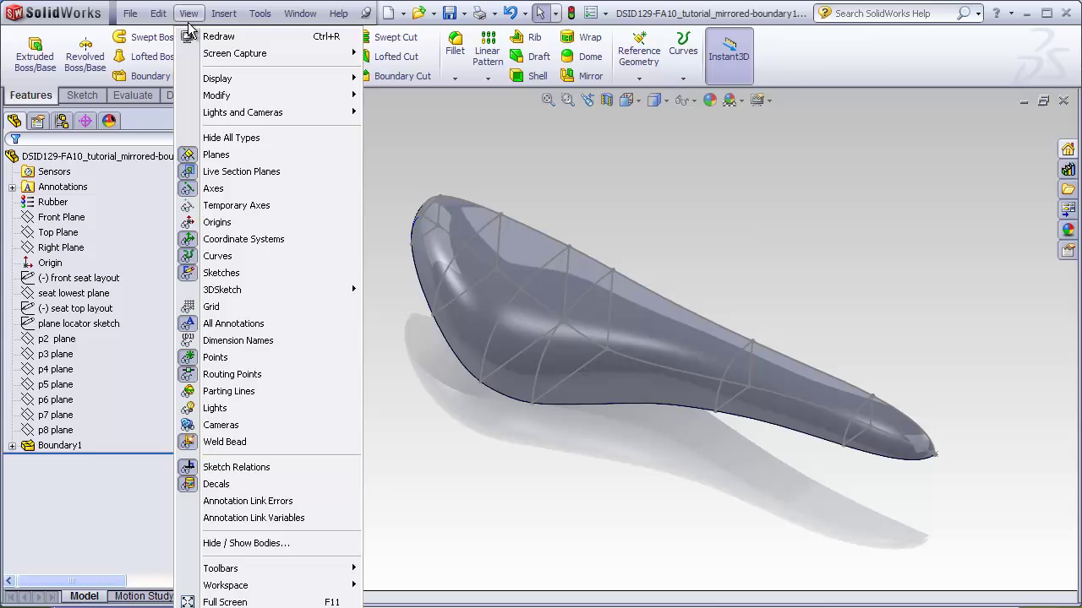
{"action": "left_click", "coordinate": [213, 138]}
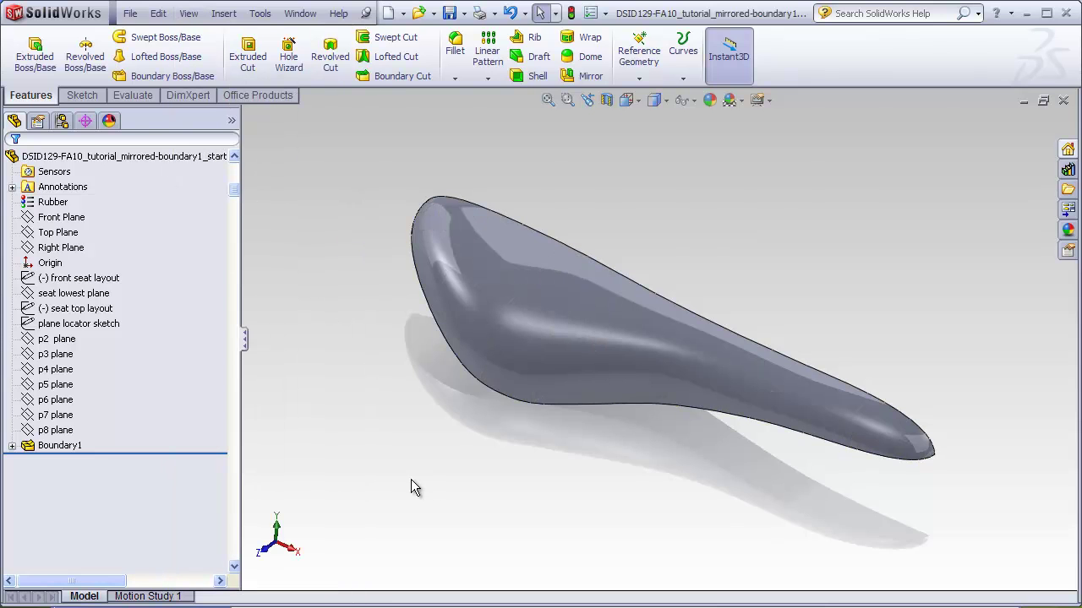
{"action": "mouse_move", "coordinate": [411, 487]}
{"action": "middle_mouse_down"}
{"action": "mouse_move", "coordinate": [381, 446]}
{"action": "mouse_move", "coordinate": [298, 439]}
{"action": "mouse_move", "coordinate": [430, 437]}
{"action": "mouse_move", "coordinate": [451, 346]}
{"action": "mouse_move", "coordinate": [448, 294]}
{"action": "mouse_move", "coordinate": [374, 427]}
{"action": "middle_mouse_up"}
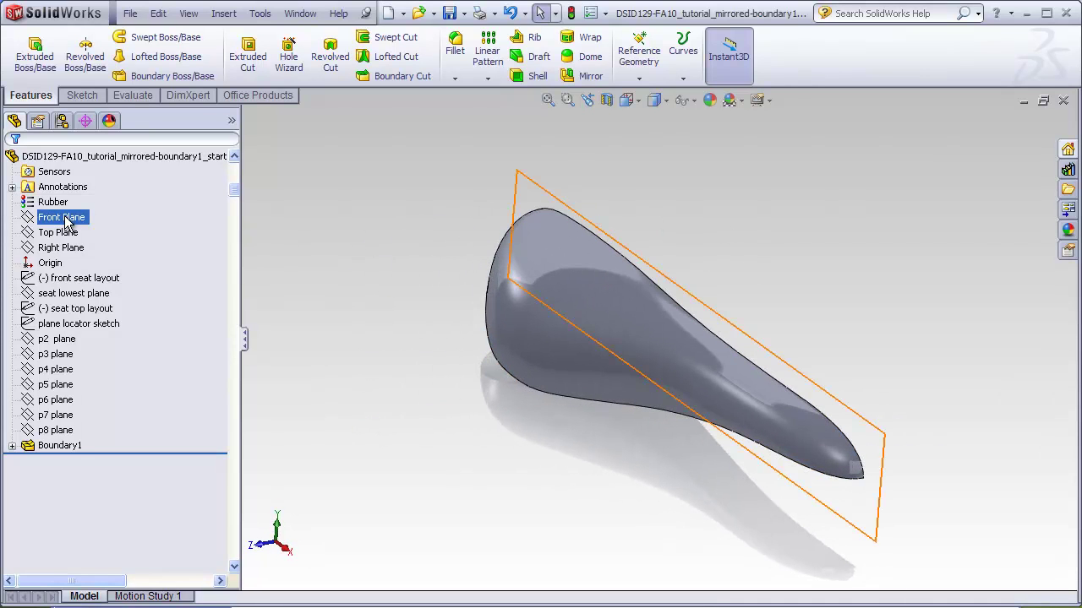
Step: Mirror the Boundary1 half-seat body about the Front Plane
{"action": "left_click", "coordinate": [94, 215]}
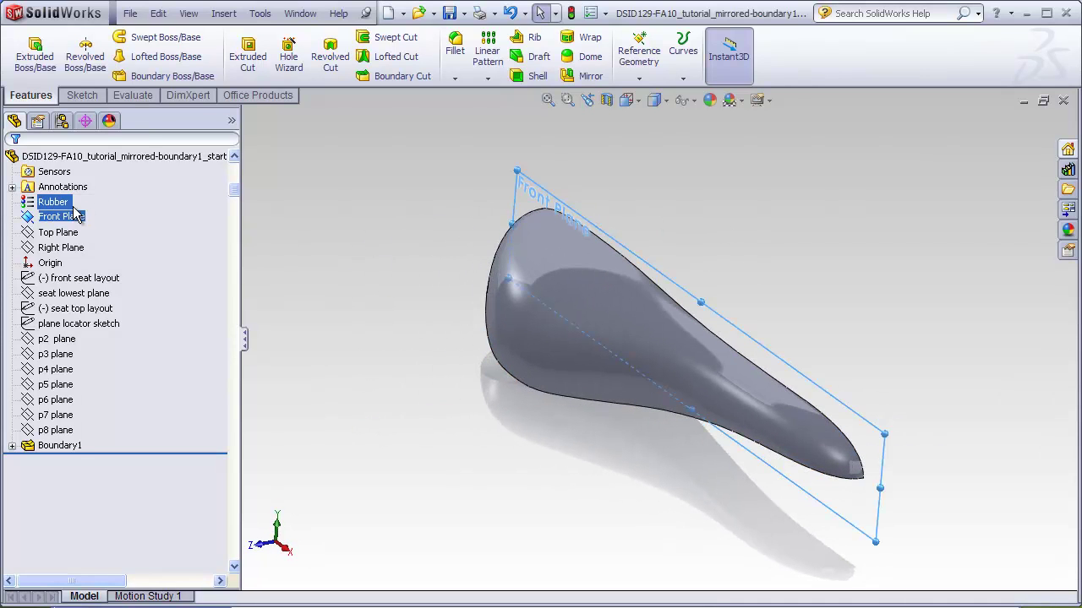
{"action": "left_click", "coordinate": [585, 76]}
{"action": "left_click", "coordinate": [44, 349]}
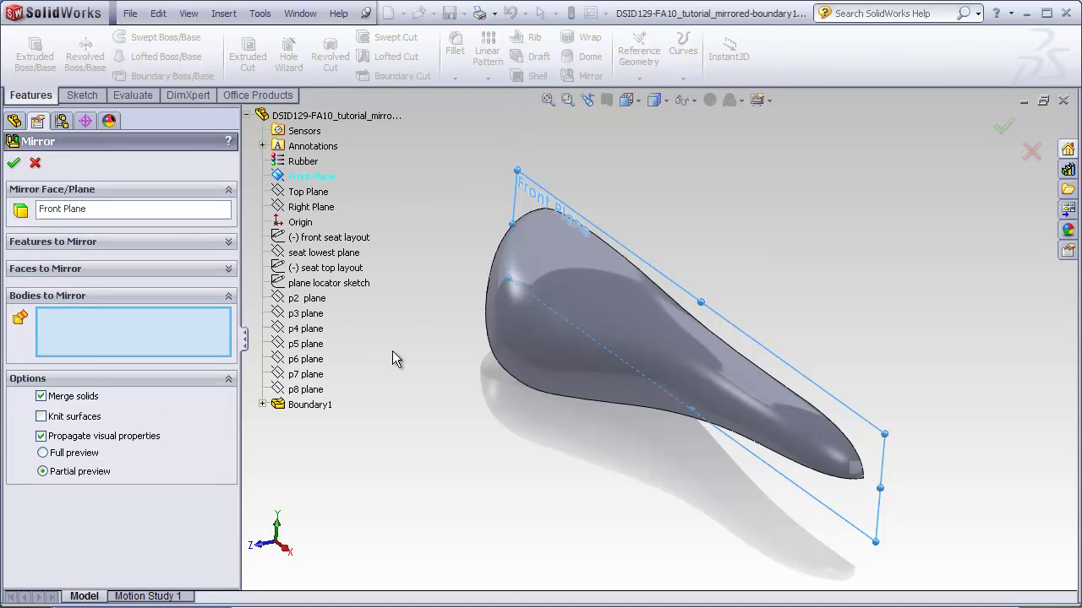
{"action": "left_click", "coordinate": [571, 322]}
{"action": "left_click", "coordinate": [14, 163]}
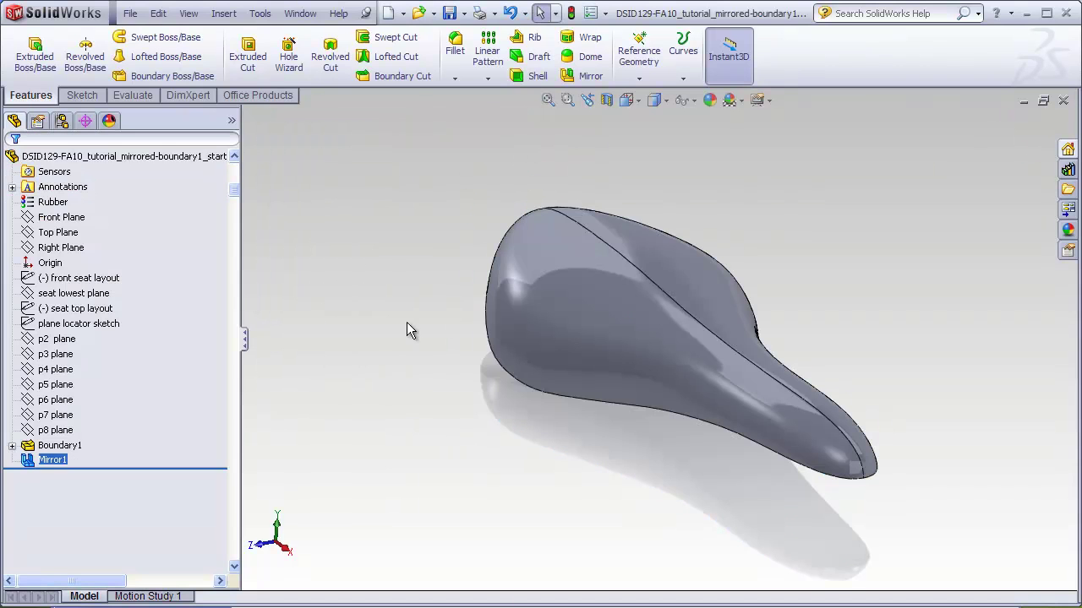
Step: Turn on zebra stripes and zoom in to inspect the seat's nose
{"action": "left_click", "coordinate": [134, 96]}
{"action": "left_click", "coordinate": [422, 57]}
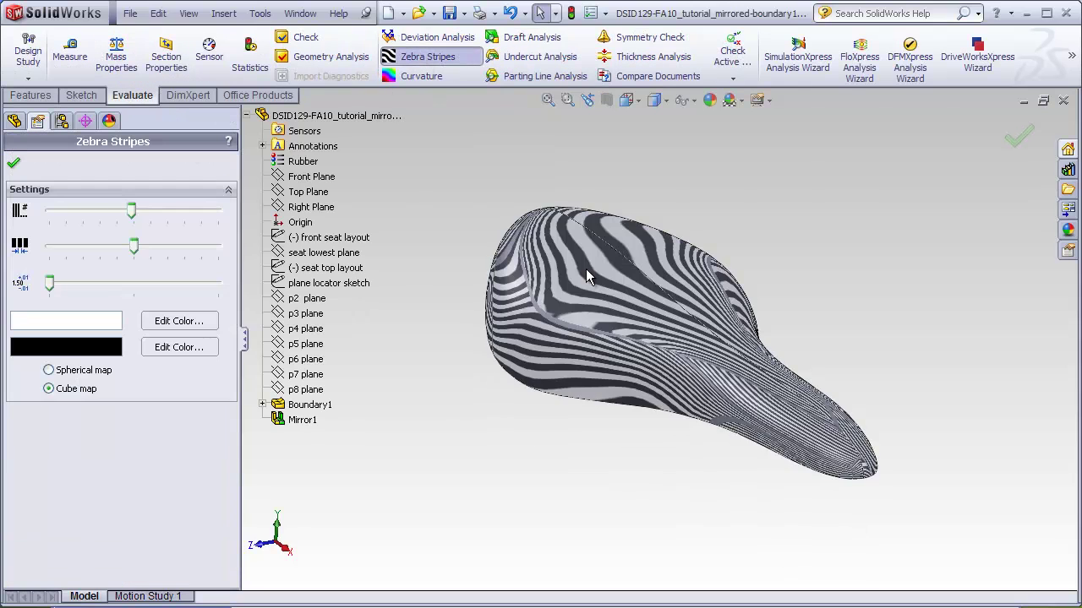
{"action": "middle_click_drag", "start_coordinate": [632, 358], "coordinate": [676, 355]}
{"action": "scroll", "coordinate": [731, 353], "scroll_direction": "down", "scroll_amount": 5}
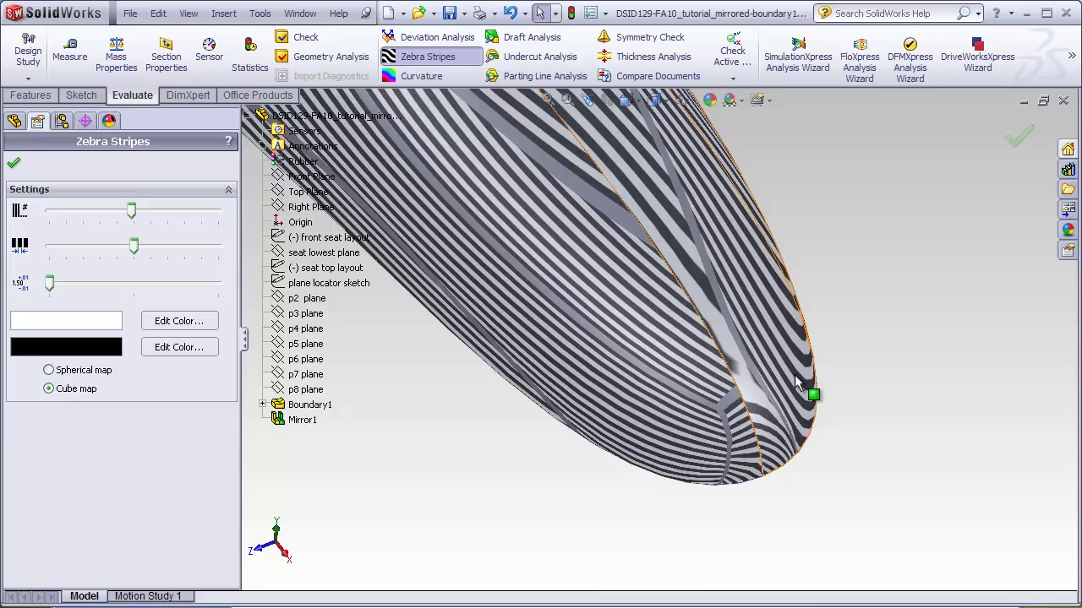
{"action": "scroll", "coordinate": [693, 342], "scroll_direction": "down", "scroll_amount": 6}
{"action": "key", "text": "Return"}
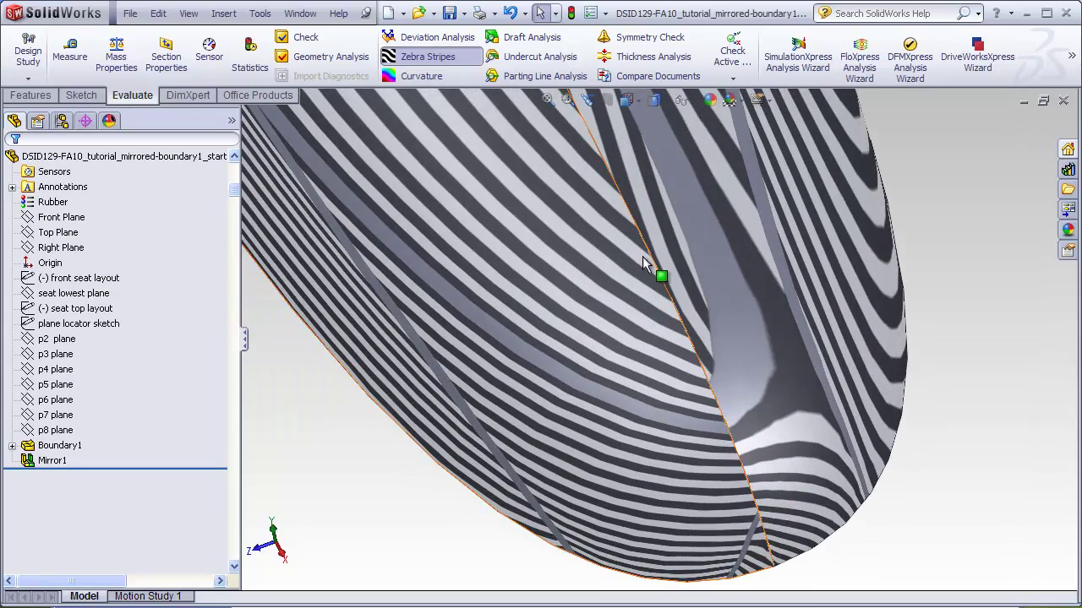
Step: Review the stripes in a three-quarter view, then switch zebra stripes off
{"action": "scroll", "coordinate": [599, 193], "scroll_direction": "up", "scroll_amount": 8}
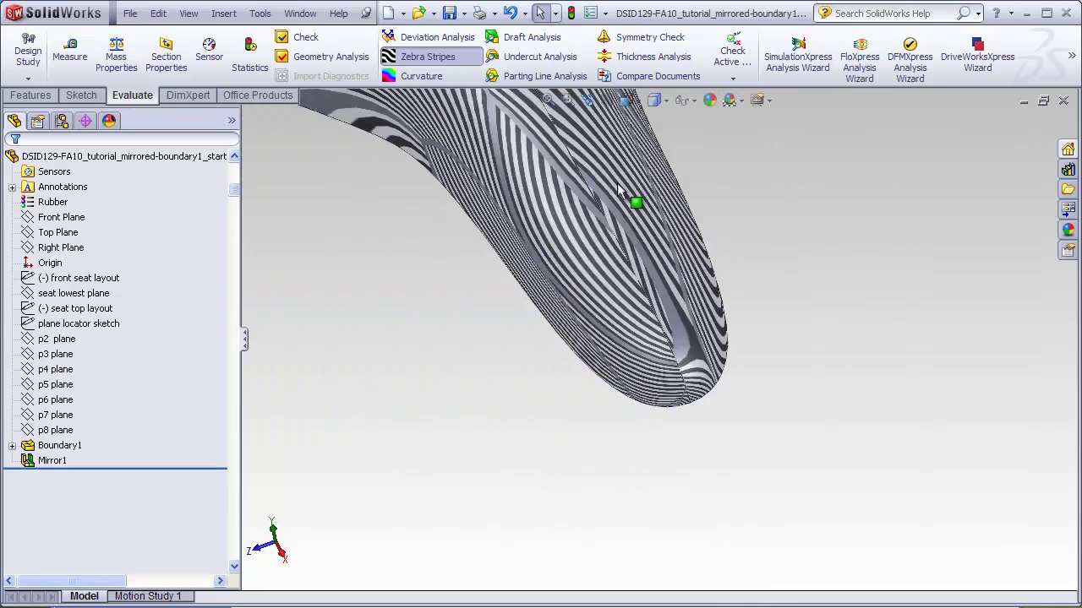
{"action": "scroll", "coordinate": [587, 179], "scroll_direction": "down", "scroll_amount": 5}
{"action": "middle_click_drag", "start_coordinate": [587, 179], "coordinate": [619, 520]}
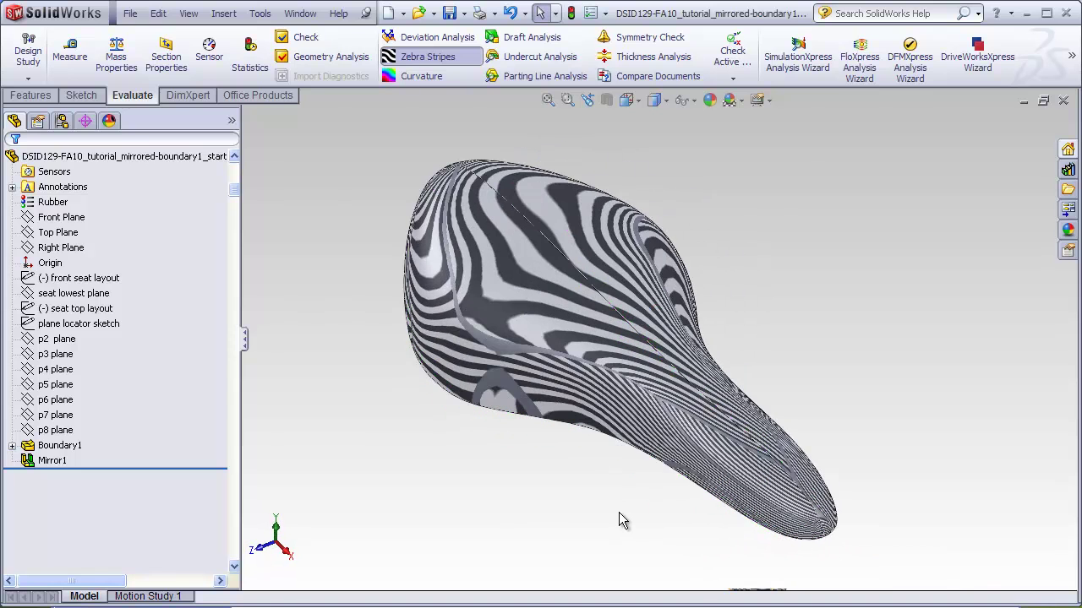
{"action": "left_click", "coordinate": [428, 57]}
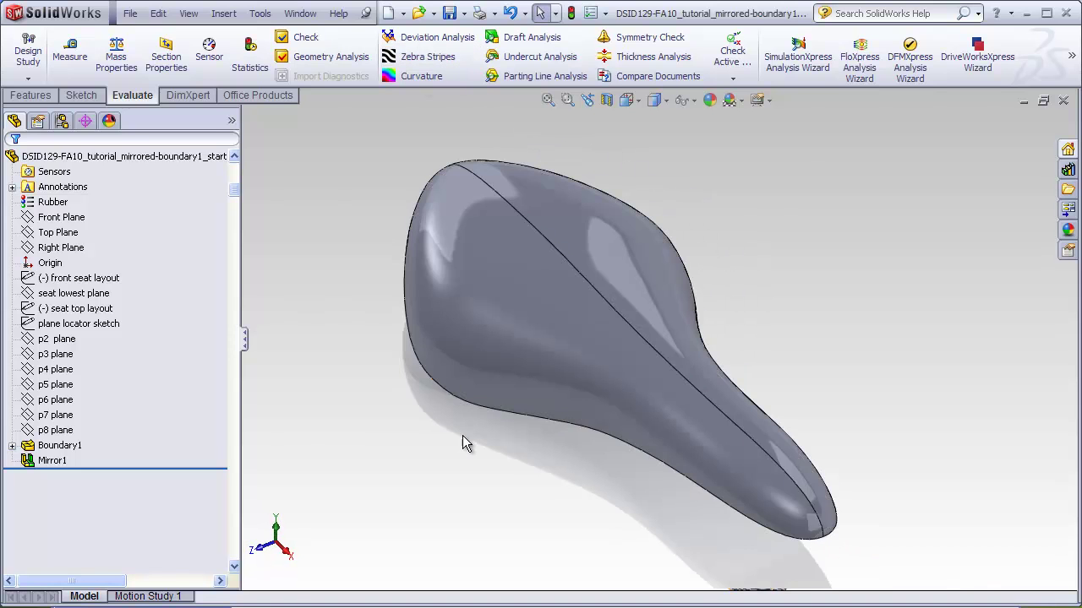
{"action": "mouse_move", "coordinate": [477, 491]}
{"action": "middle_mouse_down"}
{"action": "mouse_move", "coordinate": [498, 489]}
{"action": "mouse_move", "coordinate": [557, 322]}
{"action": "mouse_move", "coordinate": [555, 299]}
{"action": "middle_mouse_up"}
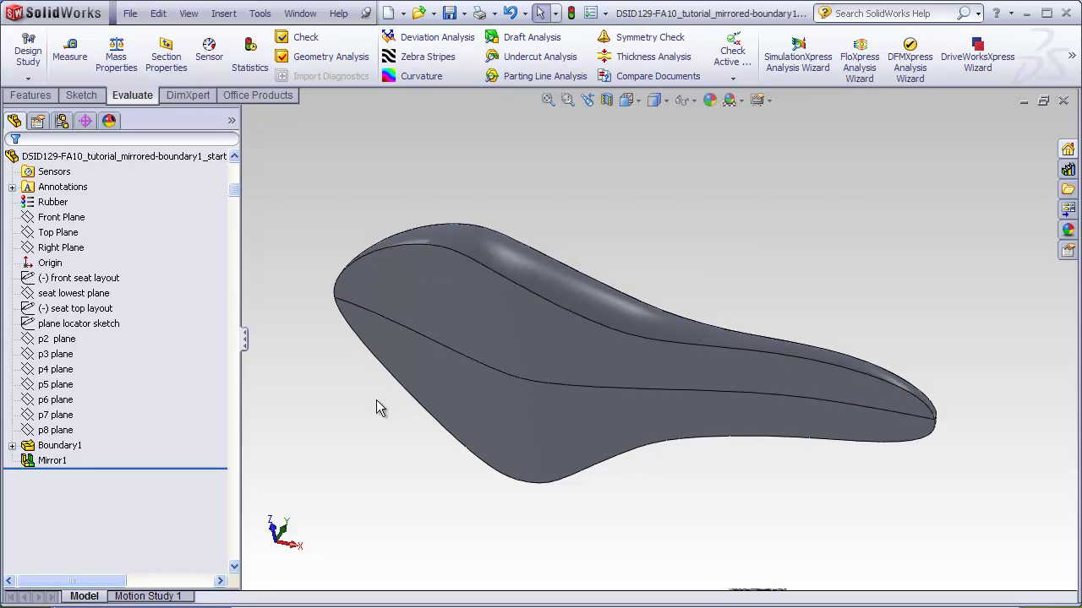
{"action": "left_click", "coordinate": [32, 95]}
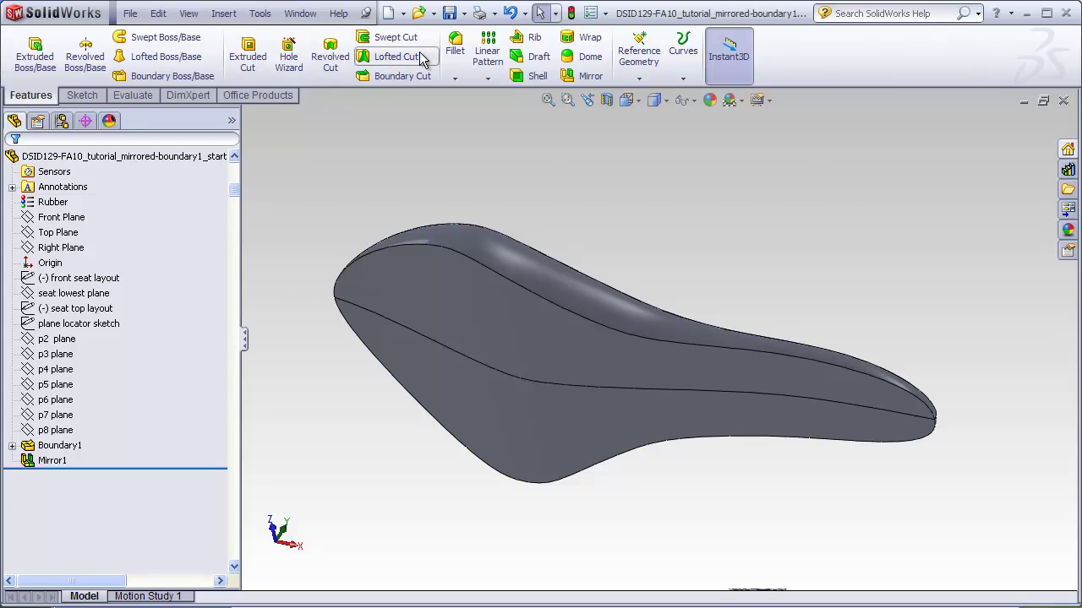
{"action": "left_click", "coordinate": [532, 76]}
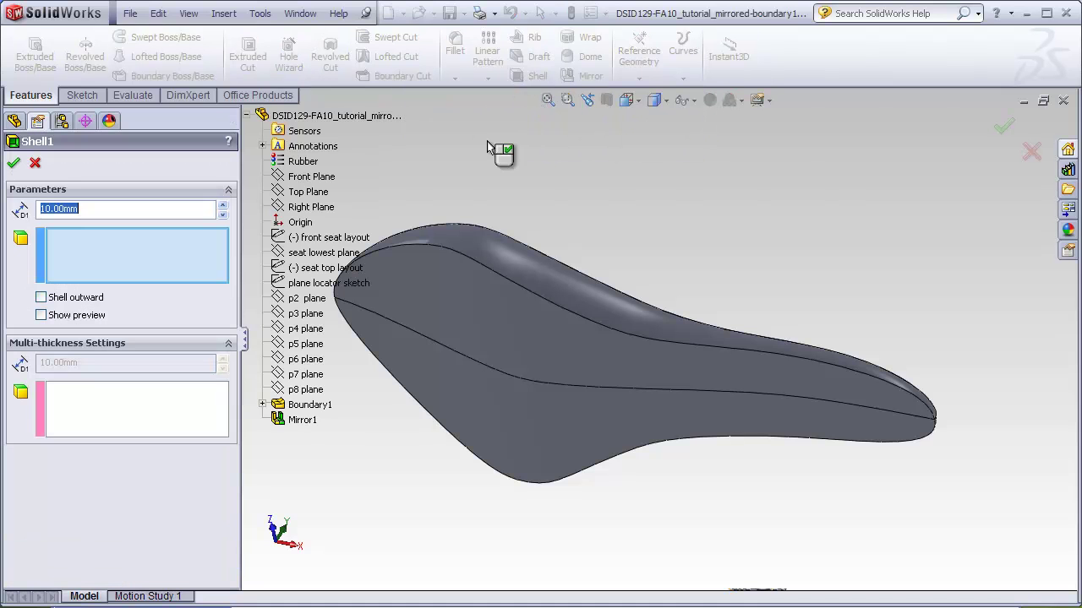
{"action": "type", "text": "3"}
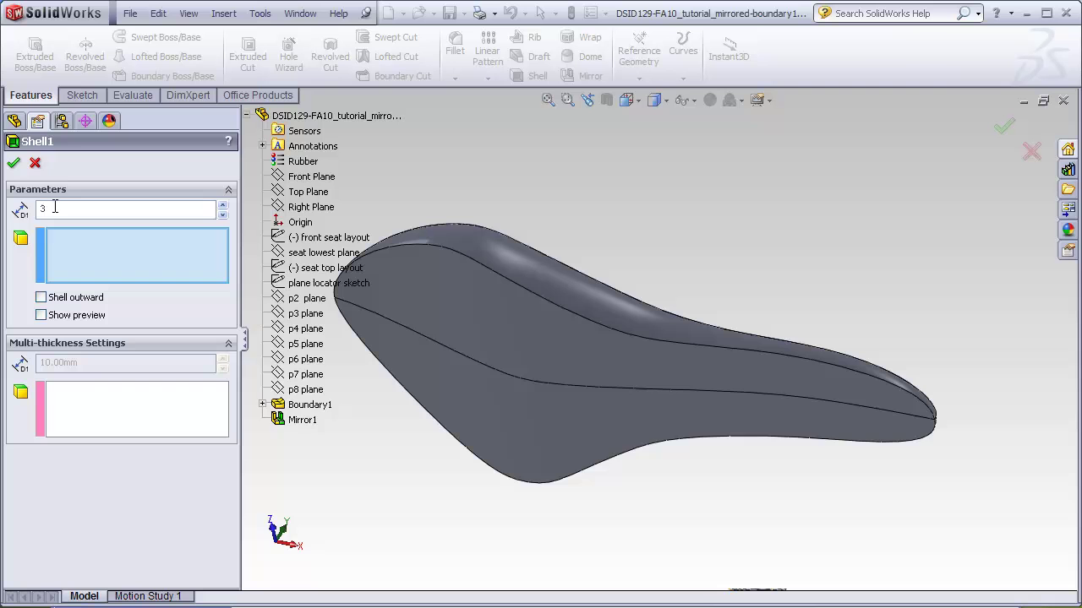
{"action": "left_click", "coordinate": [442, 299]}
{"action": "left_click", "coordinate": [507, 414]}
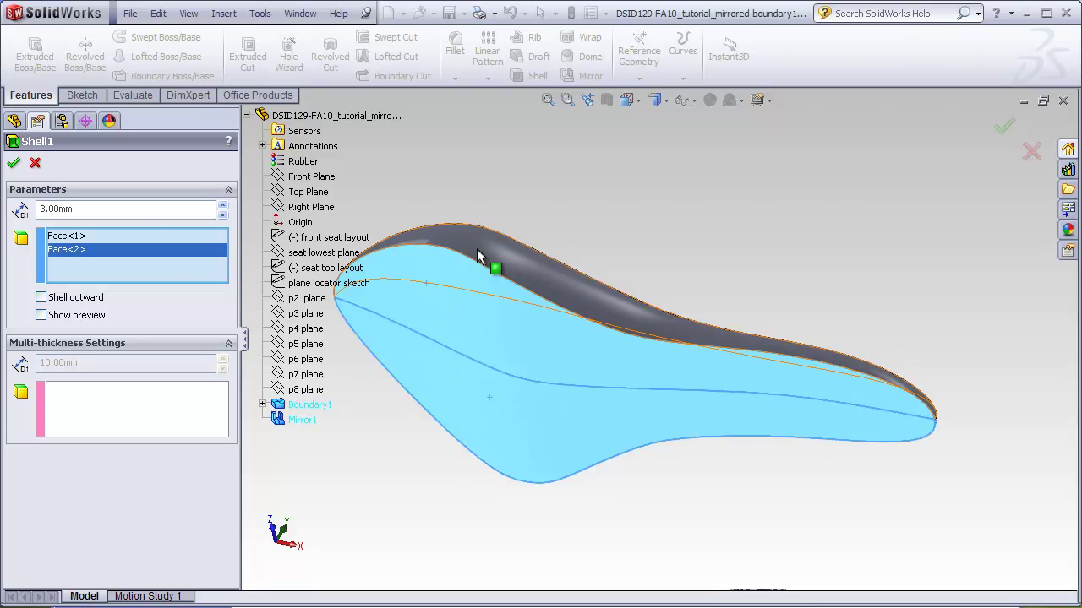
{"action": "mouse_move", "coordinate": [519, 248]}
{"action": "middle_mouse_down"}
{"action": "mouse_move", "coordinate": [518, 302]}
{"action": "mouse_move", "coordinate": [476, 415]}
{"action": "mouse_move", "coordinate": [531, 277]}
{"action": "mouse_move", "coordinate": [518, 260]}
{"action": "middle_mouse_up"}
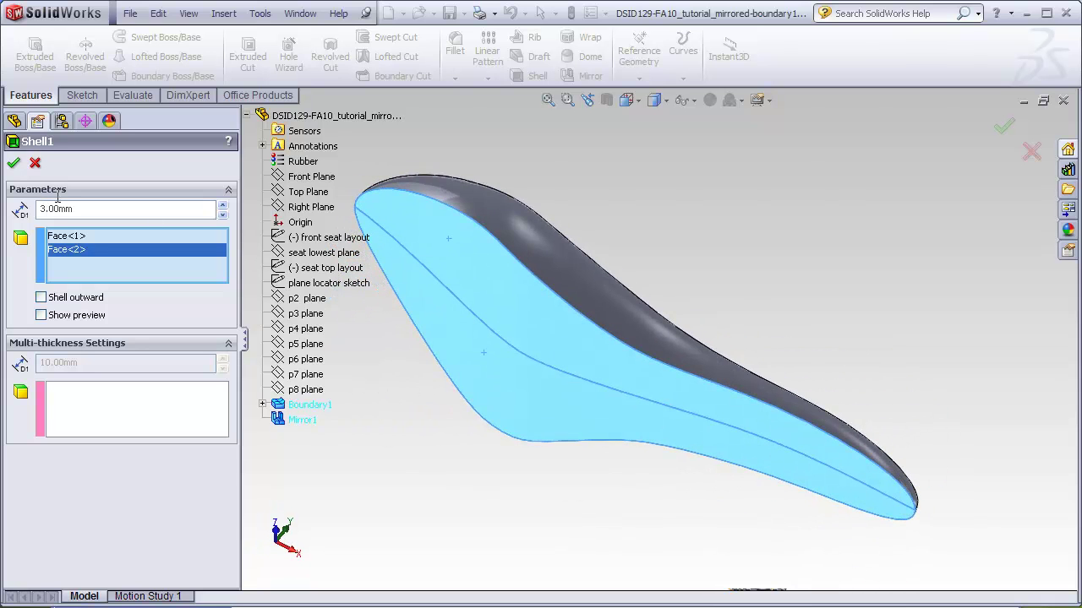
{"action": "key", "text": "Return"}
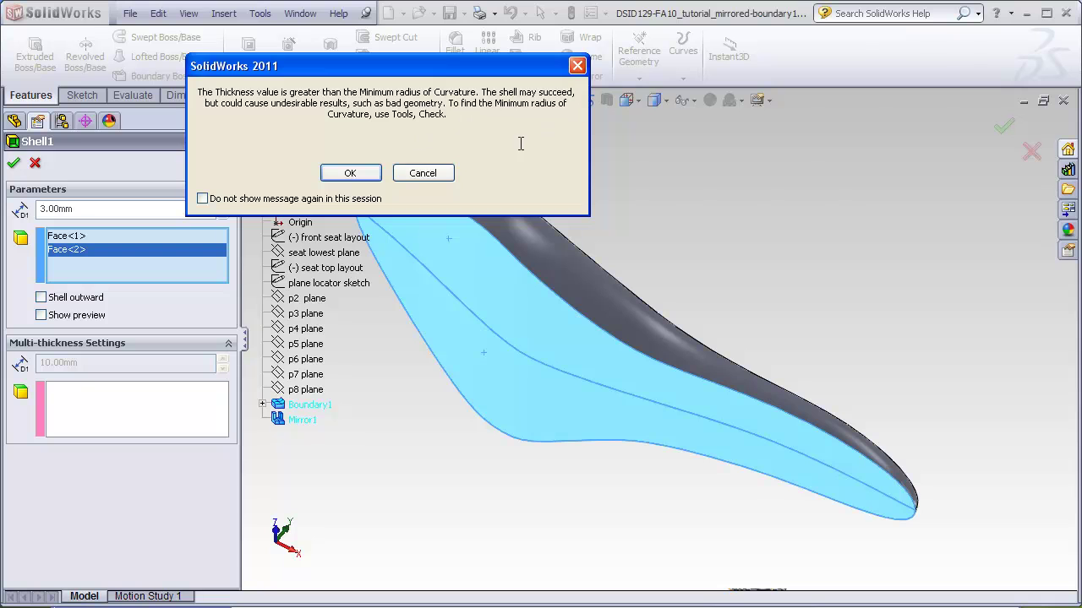
{"action": "left_click", "coordinate": [203, 199]}
{"action": "left_click", "coordinate": [351, 174]}
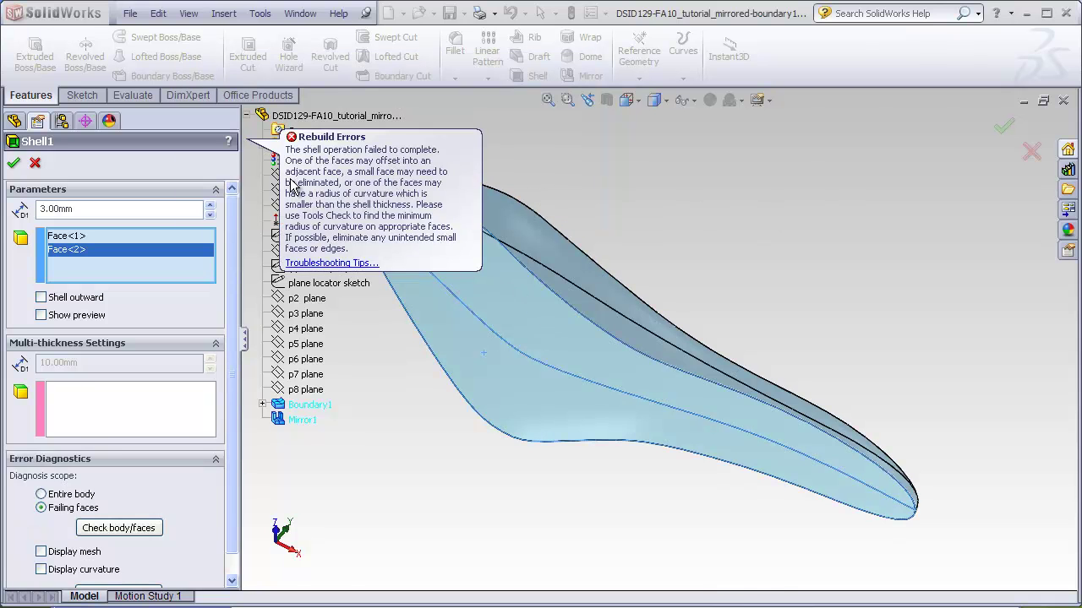
{"action": "key", "text": "Escape"}
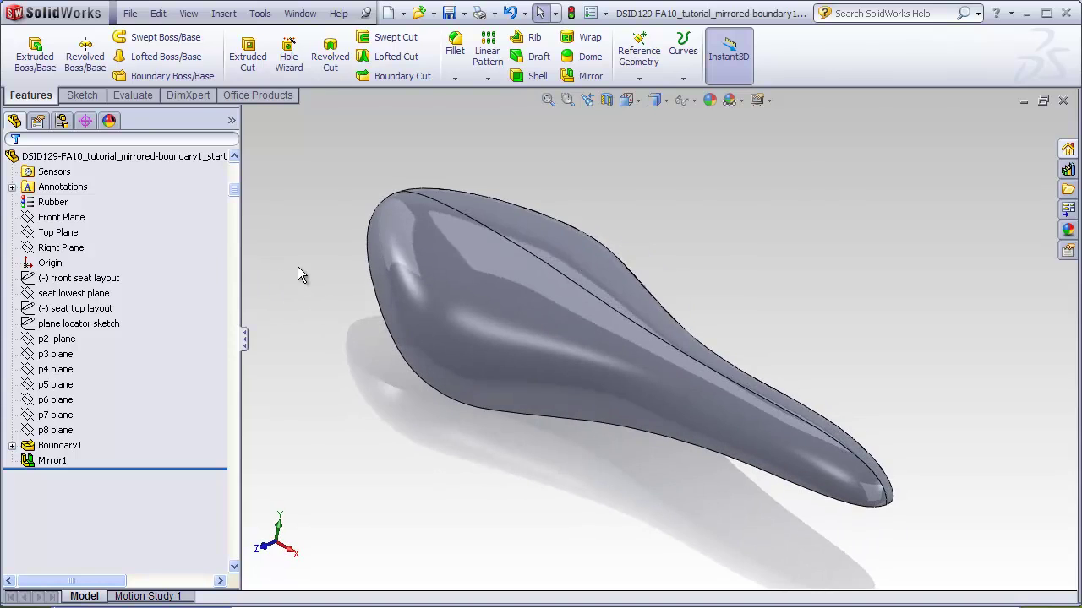
Step: Orbit the mirrored seat through several angles, including a view along its nose
{"action": "middle_click_drag", "start_coordinate": [297, 266], "coordinate": [335, 279]}
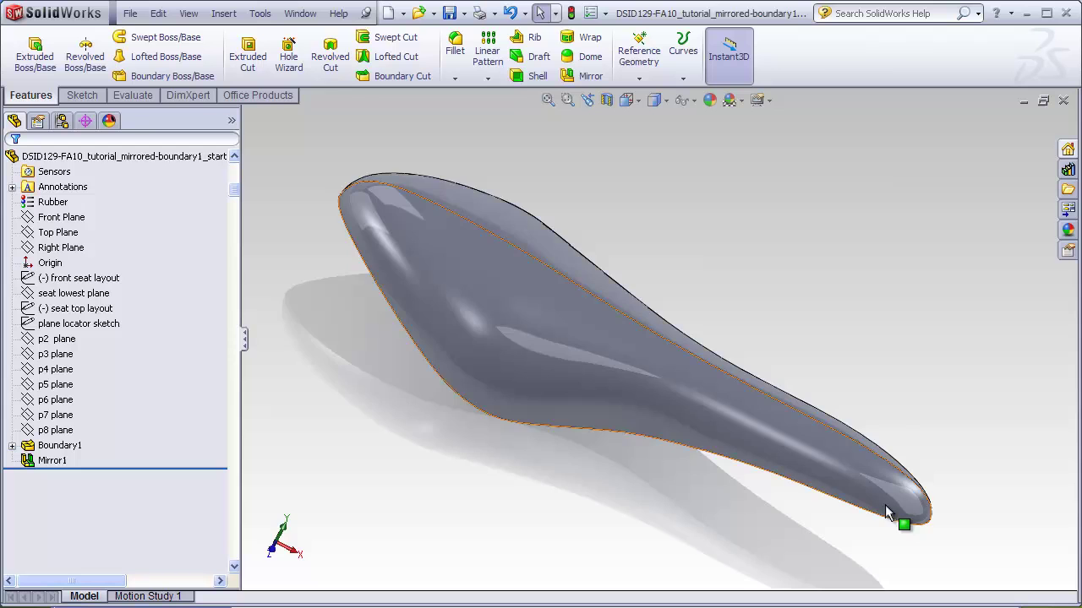
{"action": "middle_click_drag", "start_coordinate": [898, 519], "coordinate": [806, 485]}
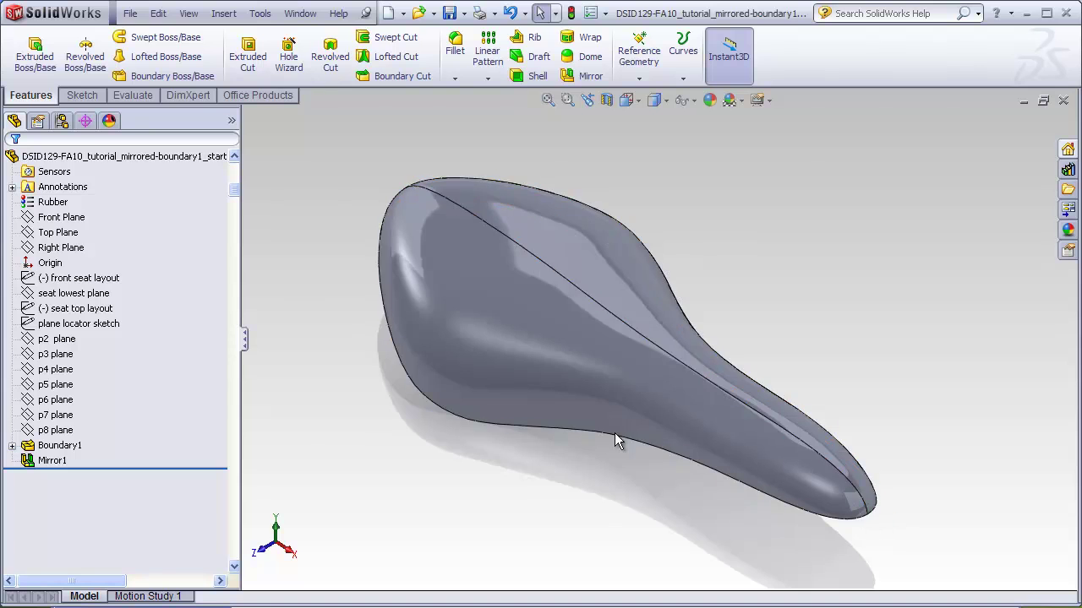
{"action": "middle_click_drag", "start_coordinate": [614, 433], "coordinate": [422, 290]}
{"action": "middle_click_drag", "start_coordinate": [336, 255], "coordinate": [297, 270]}
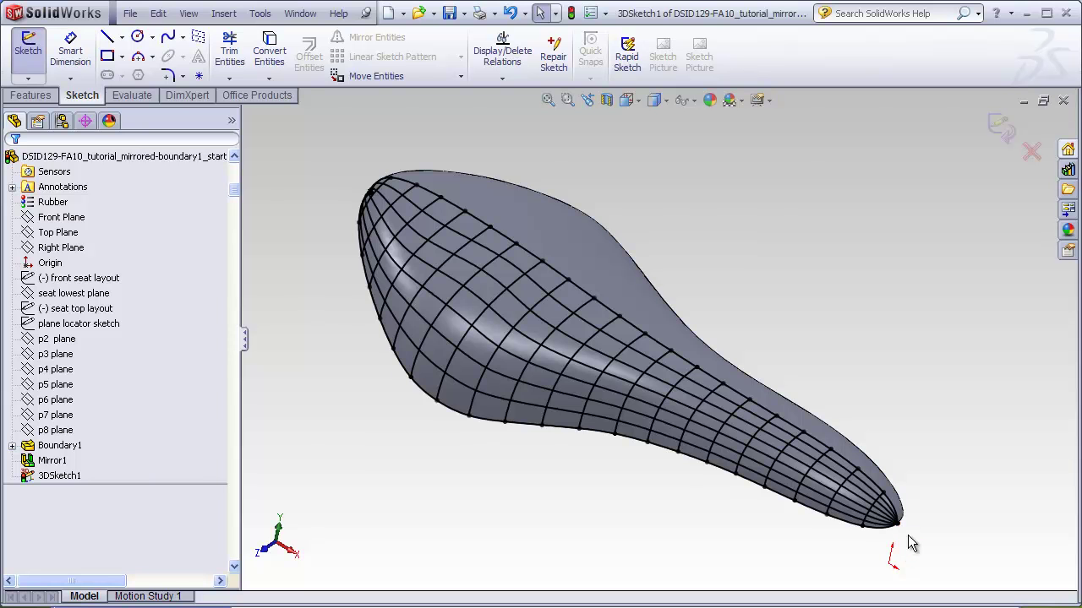
Step: Zoom into the seat nose and rotate to inspect where the curves converge on the shaded surface
{"action": "scroll", "coordinate": [891, 516], "scroll_direction": "down", "scroll_amount": 5}
{"action": "scroll", "coordinate": [884, 503], "scroll_direction": "down", "scroll_amount": 3}
{"action": "scroll", "coordinate": [749, 433], "scroll_direction": "down", "scroll_amount": 5}
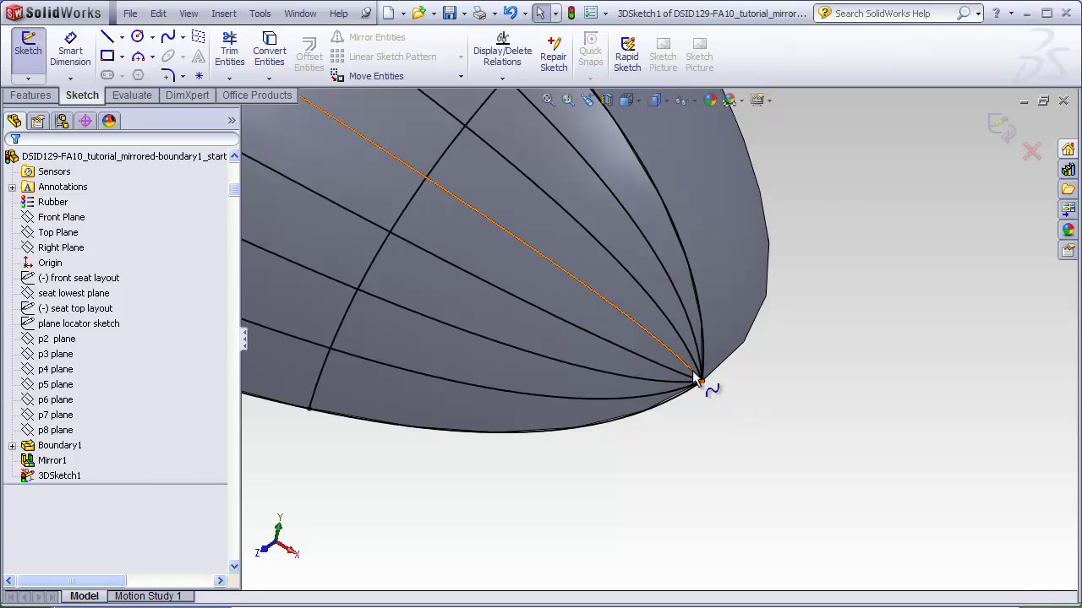
{"action": "scroll", "coordinate": [702, 364], "scroll_direction": "down", "scroll_amount": 3}
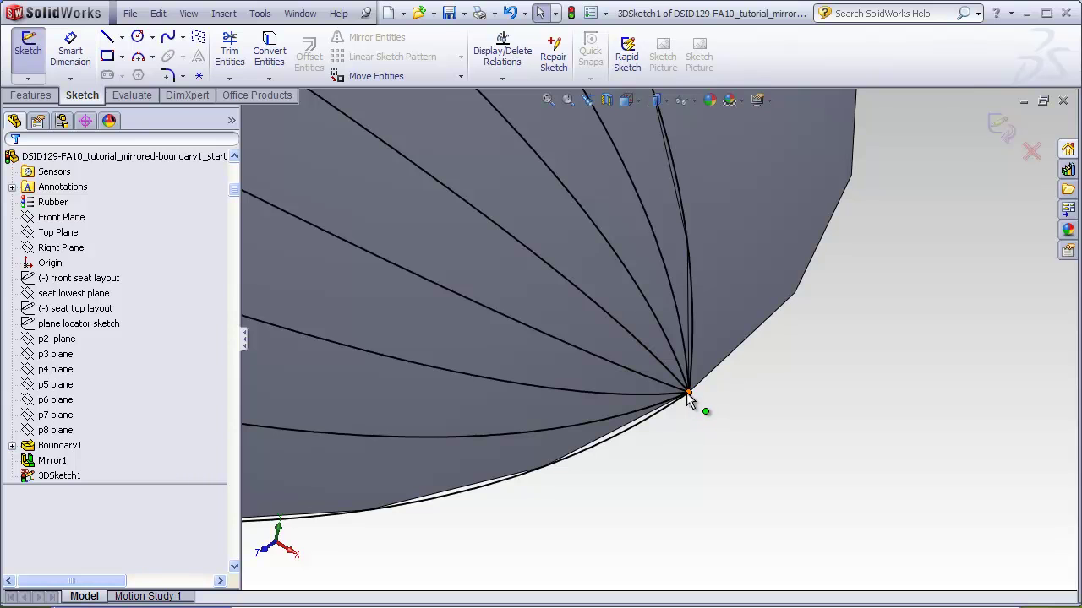
{"action": "scroll", "coordinate": [689, 397], "scroll_direction": "up", "scroll_amount": 4}
{"action": "middle_click_drag", "start_coordinate": [648, 340], "coordinate": [605, 302]}
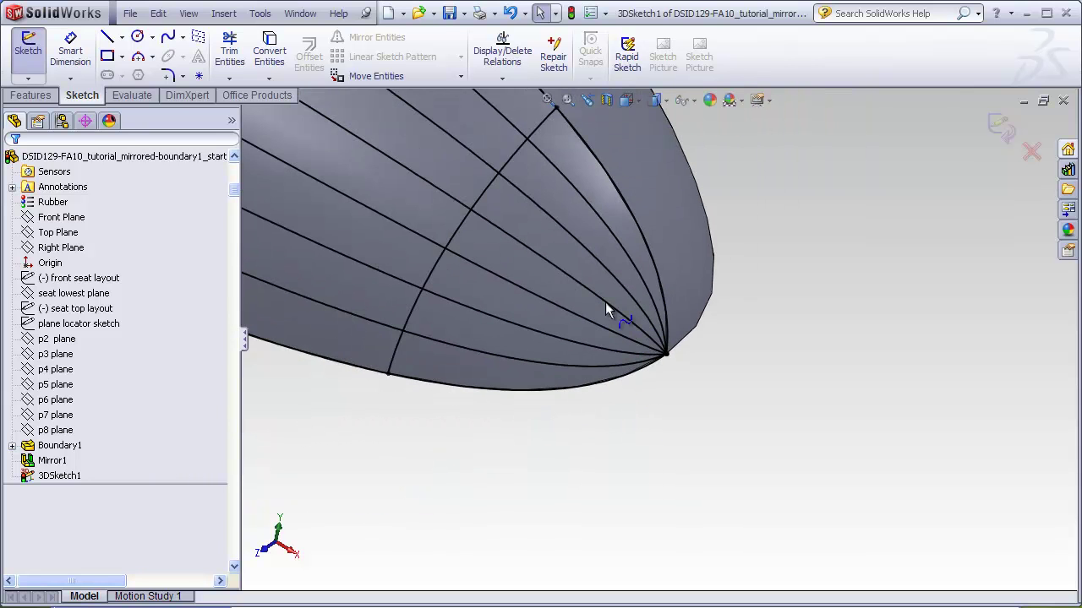
{"action": "scroll", "coordinate": [660, 355], "scroll_direction": "down", "scroll_amount": 3}
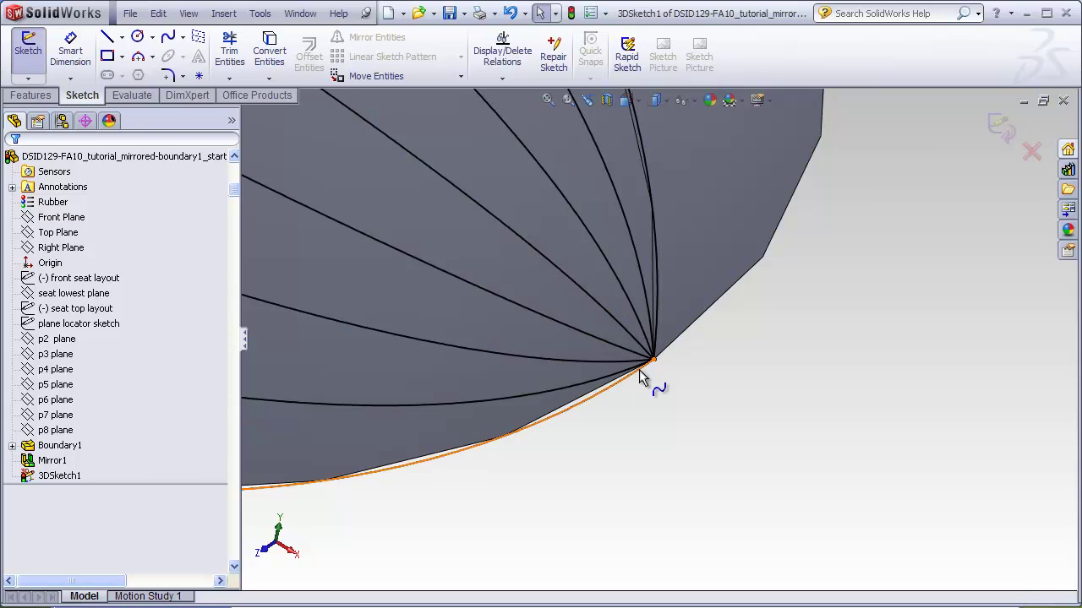
{"action": "scroll", "coordinate": [657, 351], "scroll_direction": "up", "scroll_amount": 2}
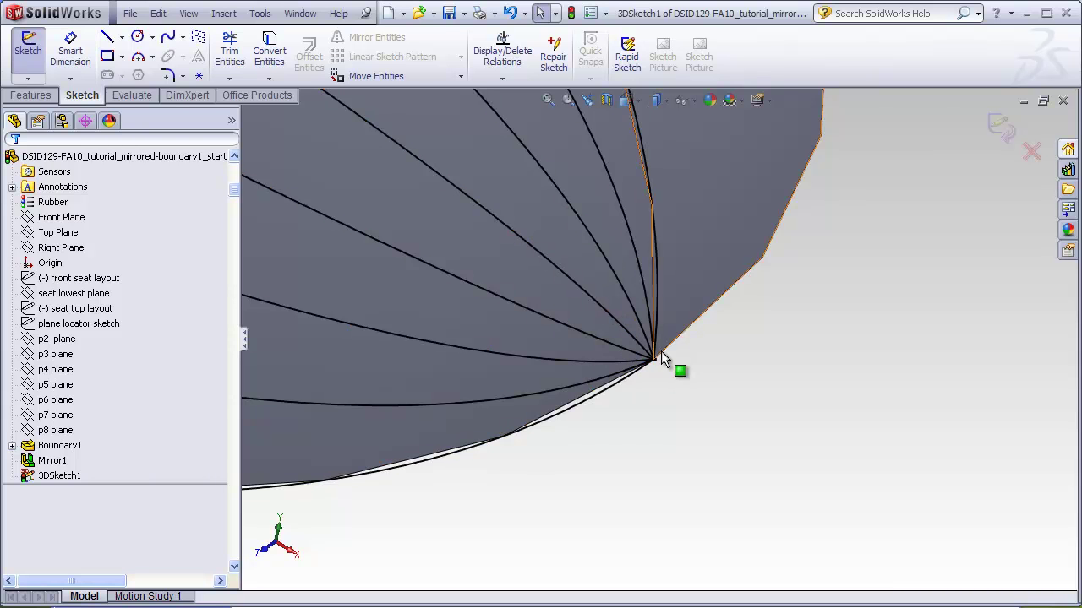
{"action": "scroll", "coordinate": [637, 337], "scroll_direction": "up", "scroll_amount": 5}
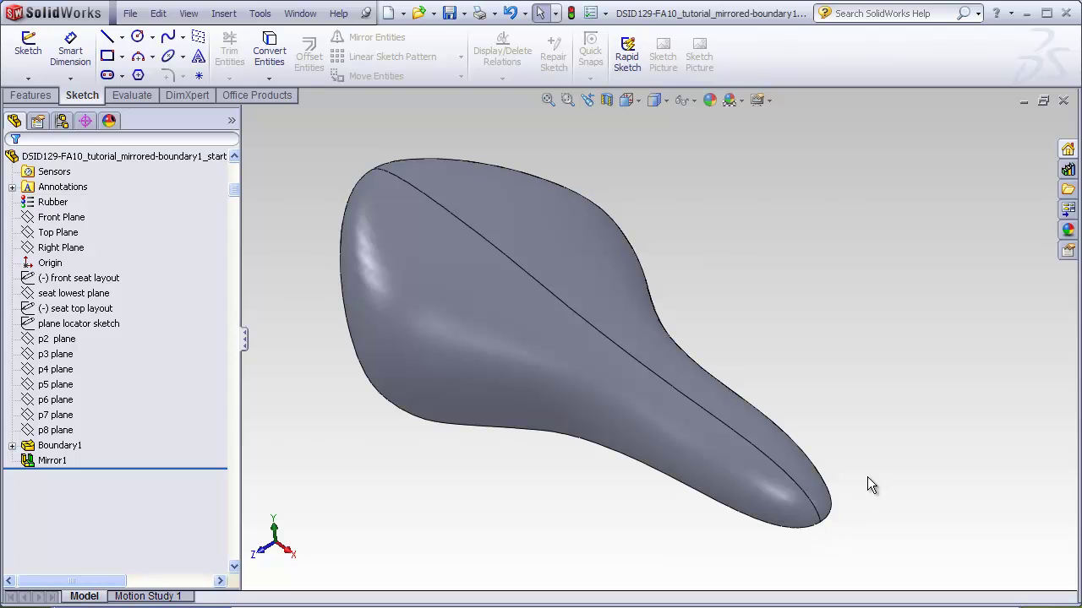
Step: Orbit the seat to a new angle beside its nose
{"action": "middle_click_drag", "start_coordinate": [812, 365], "coordinate": [770, 434]}
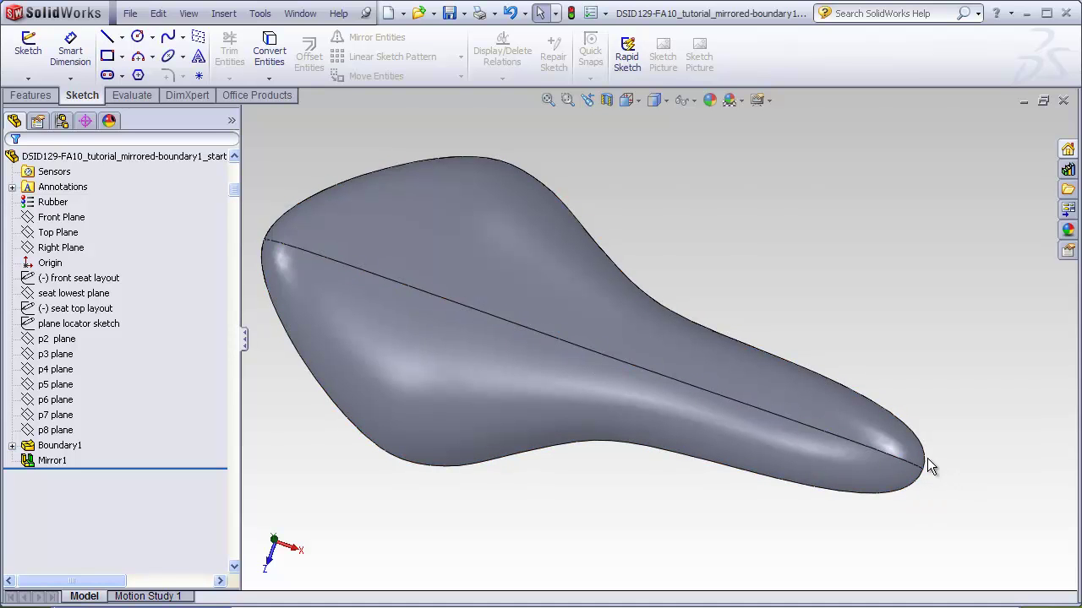
{"action": "middle_click_drag", "start_coordinate": [921, 466], "coordinate": [810, 392]}
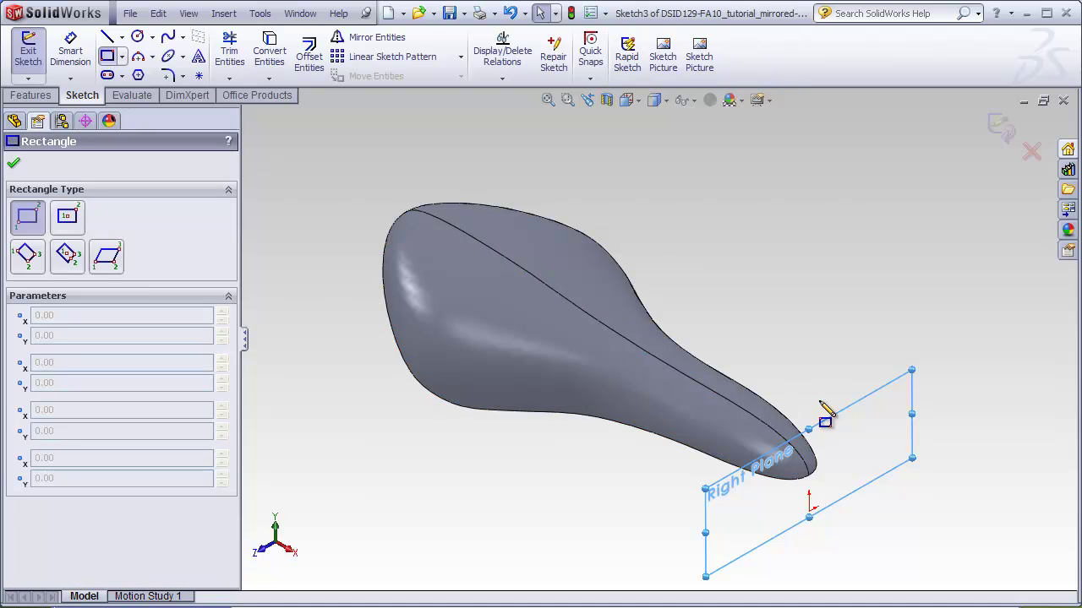
Step: Draw a corner rectangle around the seat nose and a vertical centerline up from the origin
{"action": "left_click", "coordinate": [849, 370]}
{"action": "left_click", "coordinate": [779, 565]}
{"action": "key", "text": "Escape"}
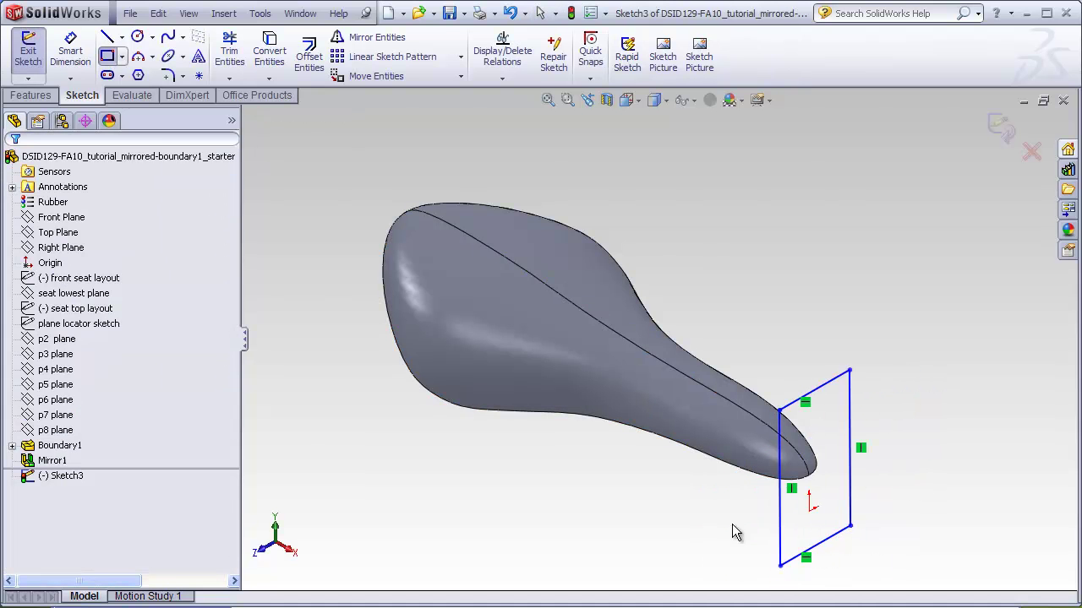
{"action": "left_click", "coordinate": [123, 38]}
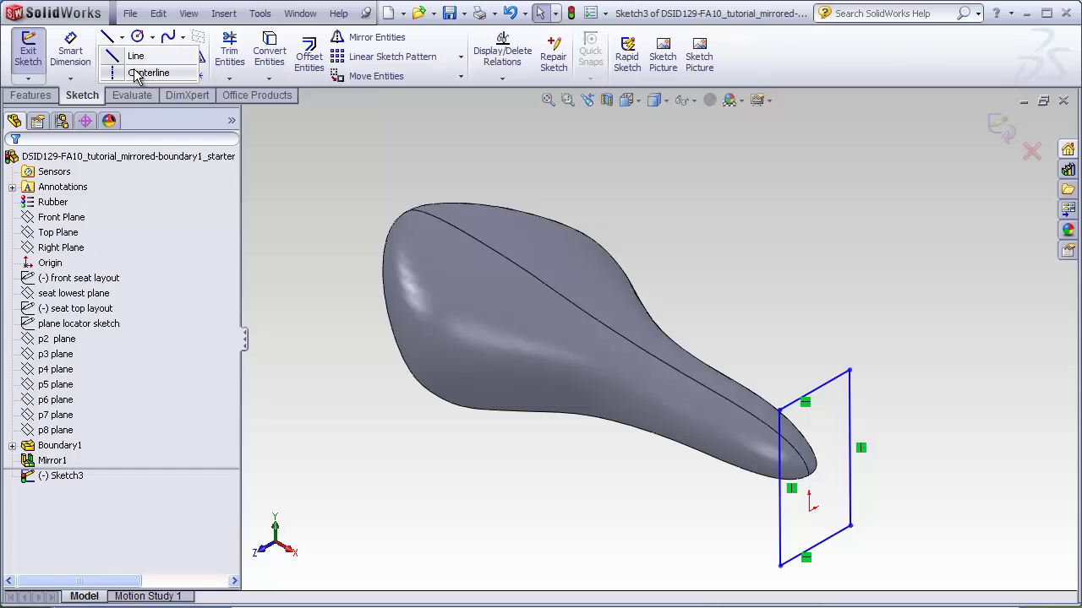
{"action": "left_click", "coordinate": [157, 67]}
{"action": "left_click", "coordinate": [811, 504]}
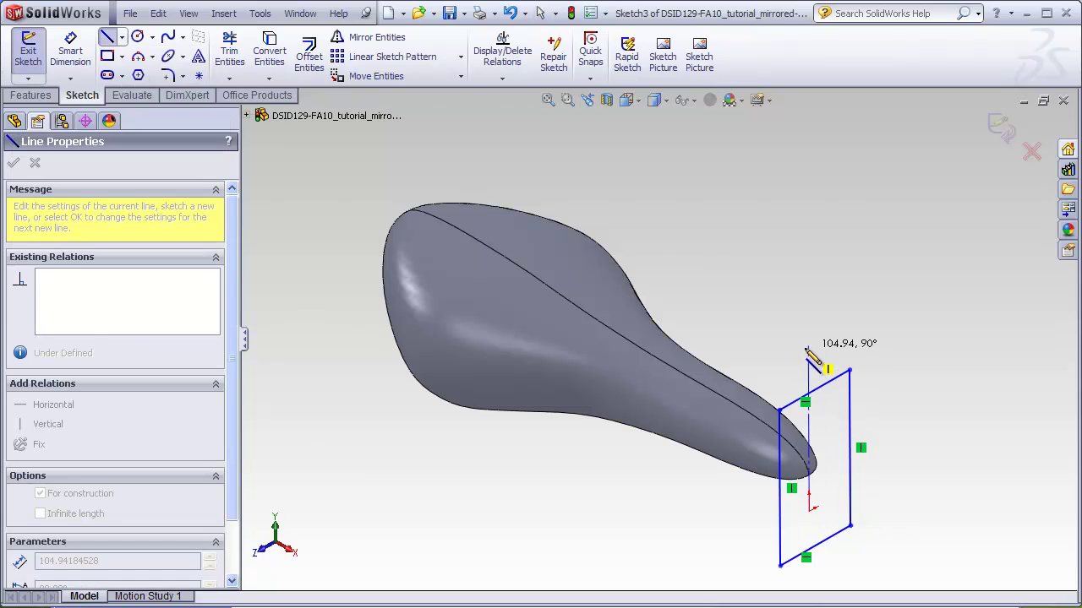
{"action": "left_click", "coordinate": [809, 346]}
{"action": "key", "text": "Escape"}
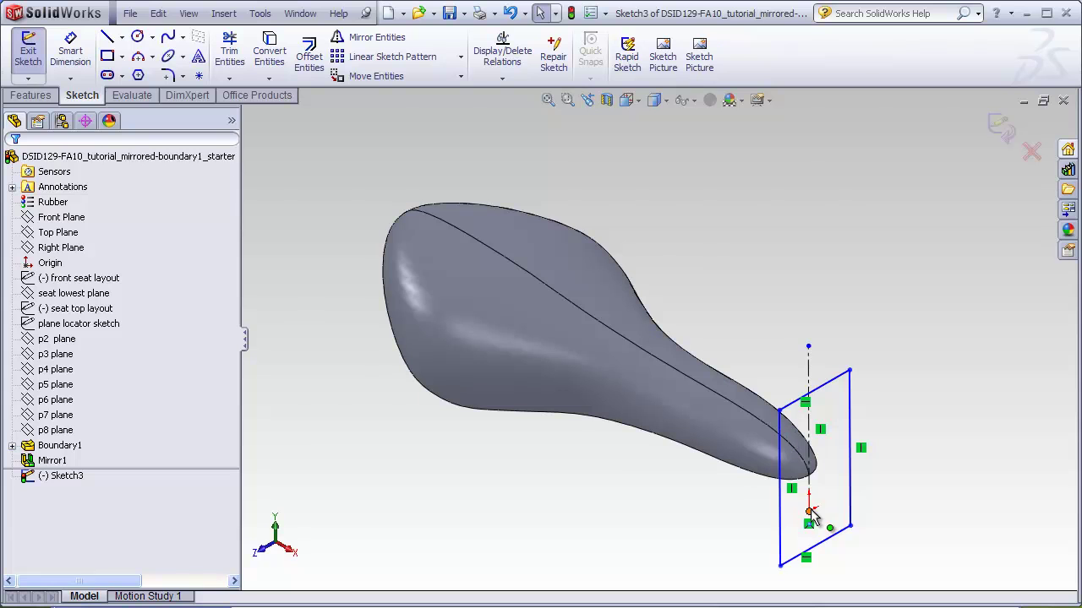
Step: Make the rectangle's left and right edges symmetric about the centerline
{"action": "left_click", "coordinate": [780, 505]}
{"action": "left_click", "coordinate": [809, 380], "text": "ctrl"}
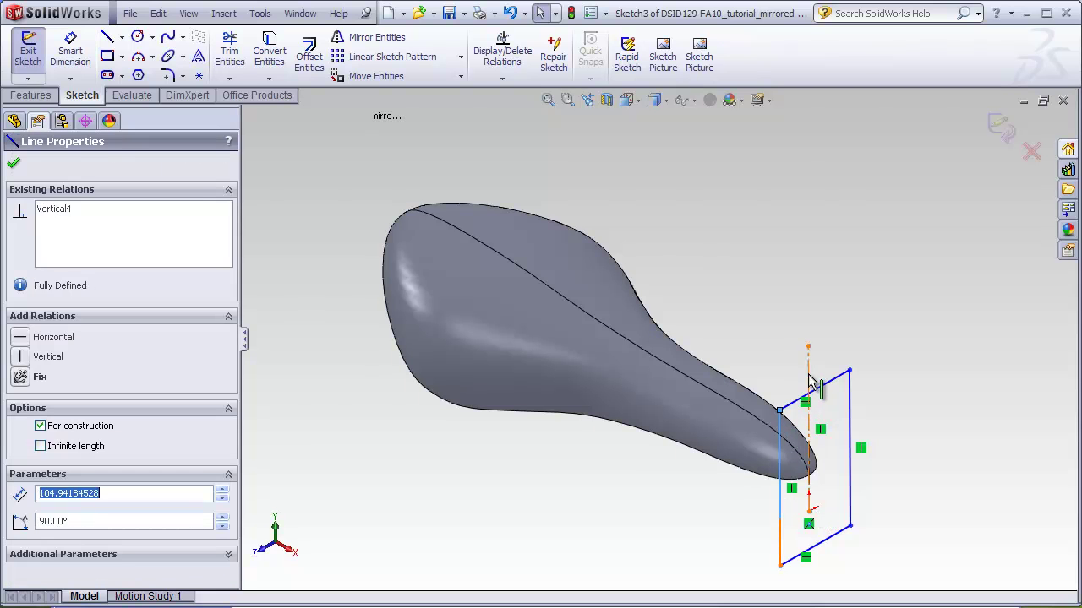
{"action": "left_click", "coordinate": [850, 406], "text": "ctrl"}
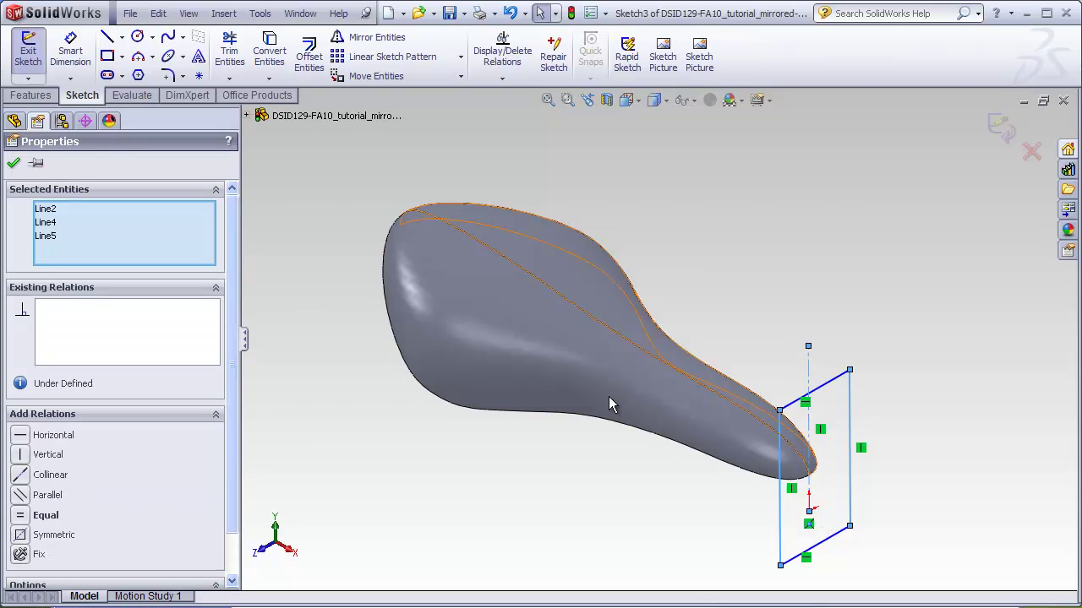
{"action": "left_click", "coordinate": [29, 537]}
{"action": "left_click", "coordinate": [333, 514]}
Step: Dimension the rectangle's top edge to set its width to 10
{"action": "left_click", "coordinate": [70, 51]}
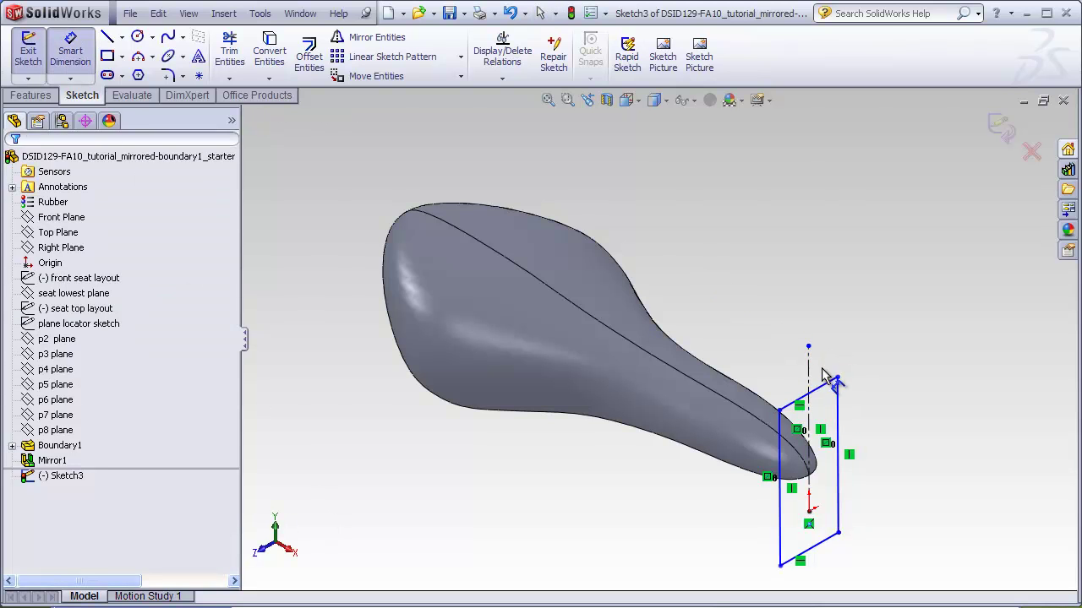
{"action": "left_click", "coordinate": [825, 394]}
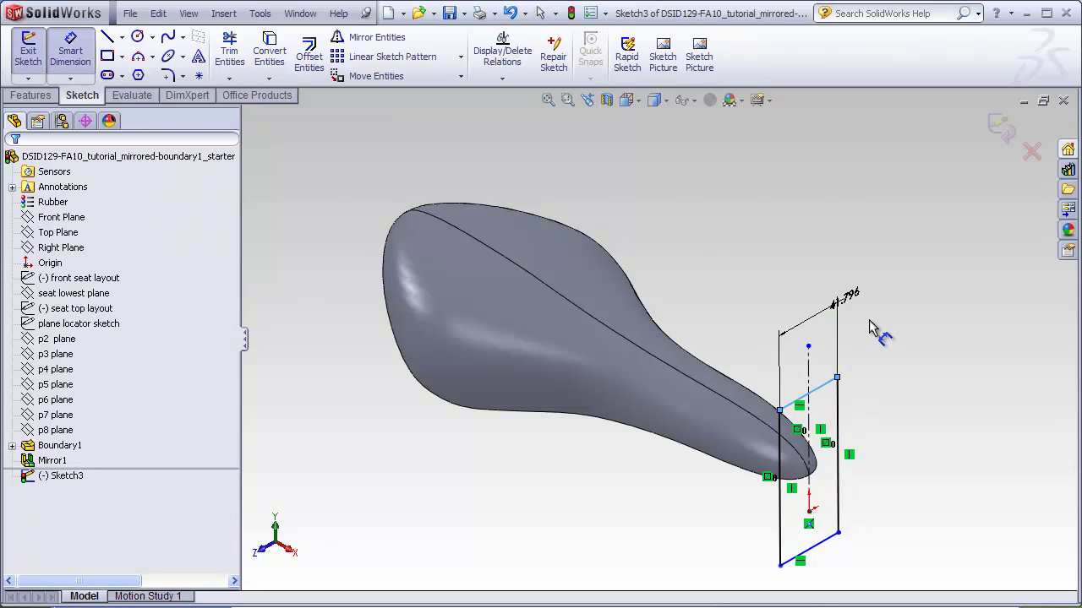
{"action": "left_click", "coordinate": [870, 333]}
{"action": "type", "text": "1"}
{"action": "key", "text": "Return"}
{"action": "key", "text": "Escape"}
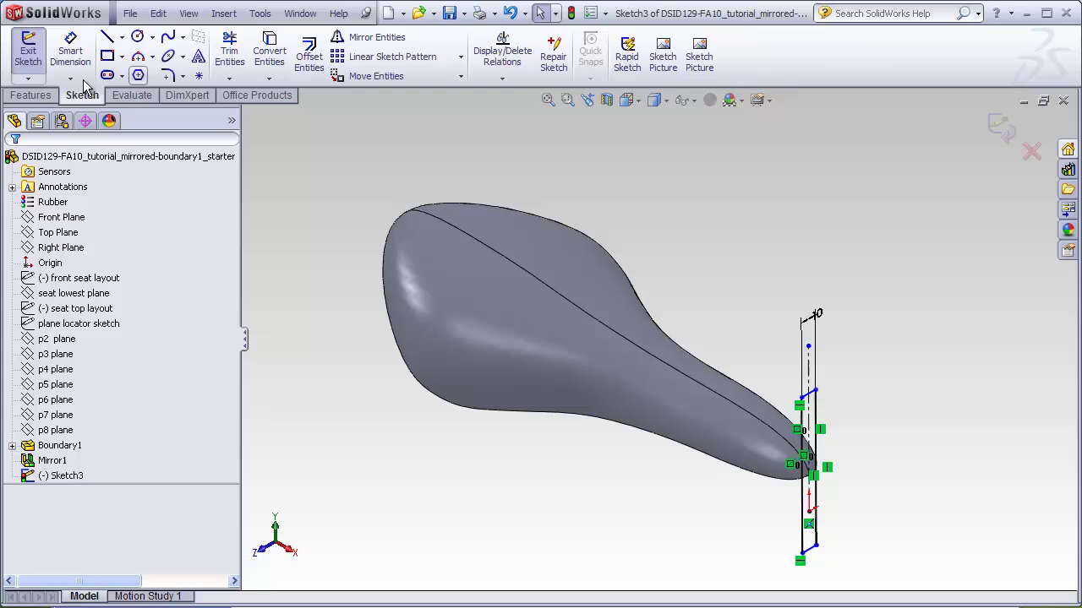
{"action": "left_click", "coordinate": [47, 96]}
Step: Extrude-cut the rectangle Through All, keeping both resulting seat bodies
{"action": "left_click", "coordinate": [248, 52]}
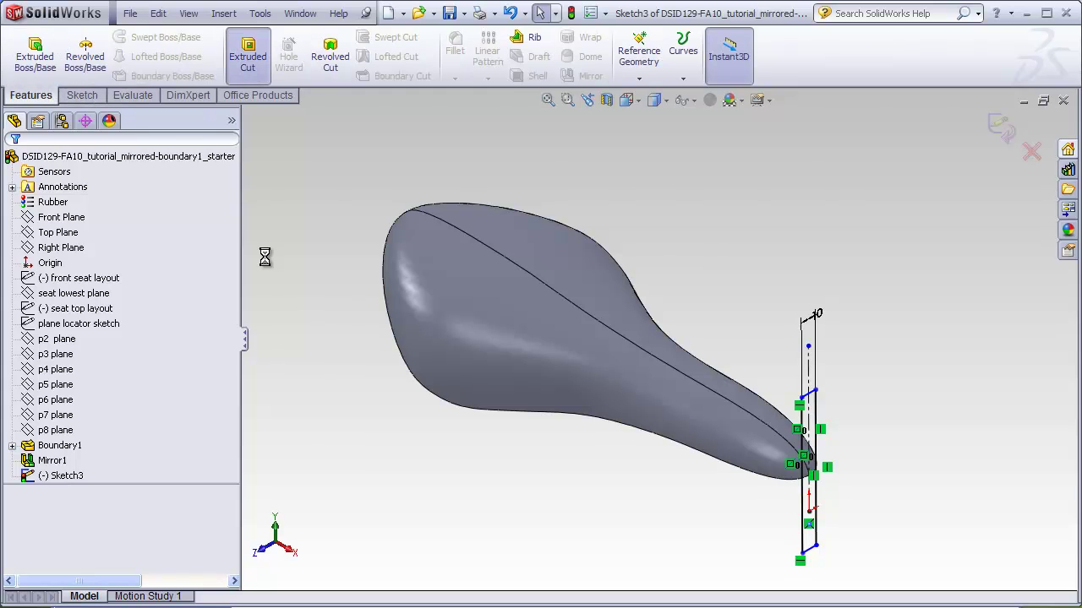
{"action": "left_click", "coordinate": [221, 260]}
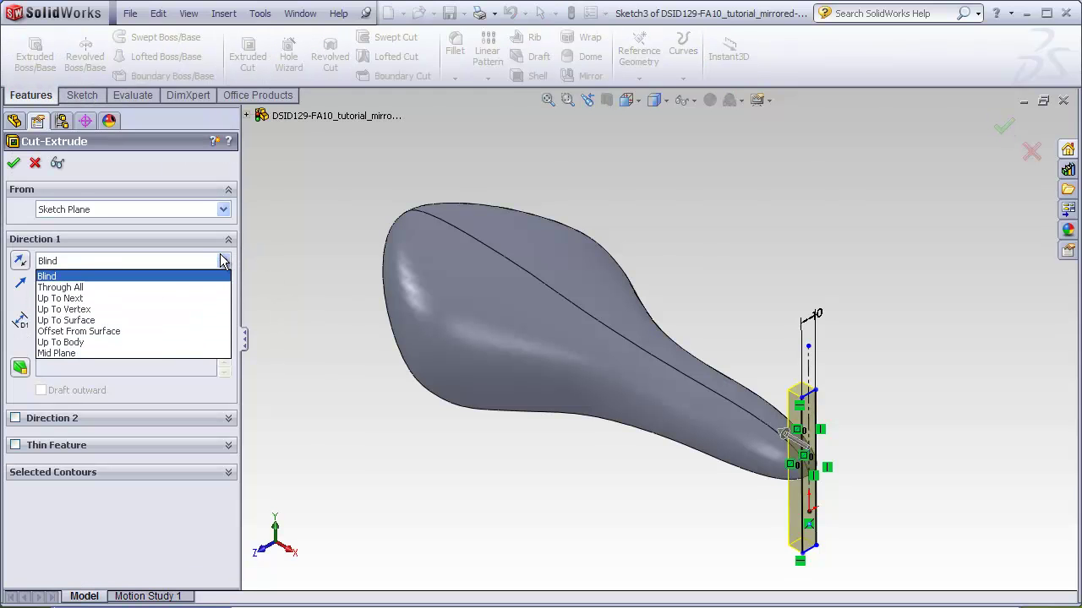
{"action": "left_click", "coordinate": [123, 288]}
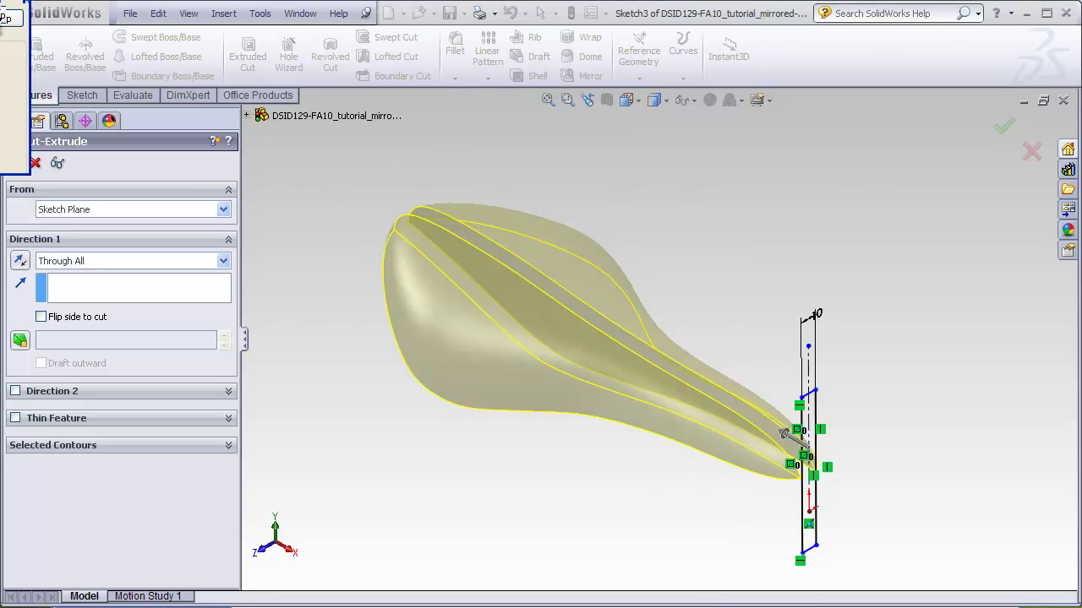
{"action": "left_click", "coordinate": [13, 162]}
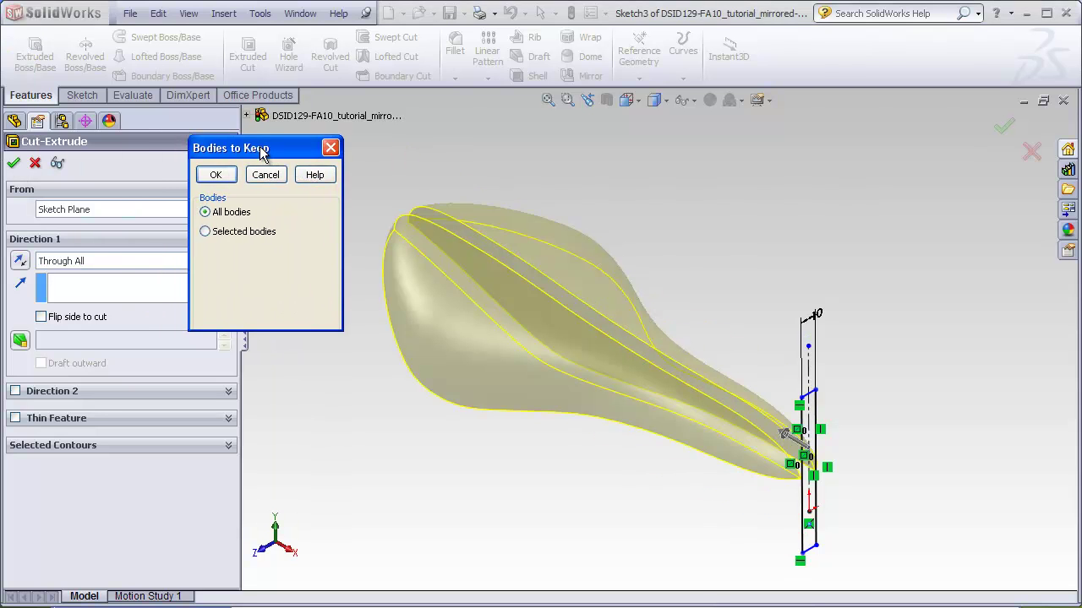
{"action": "left_click", "coordinate": [215, 174]}
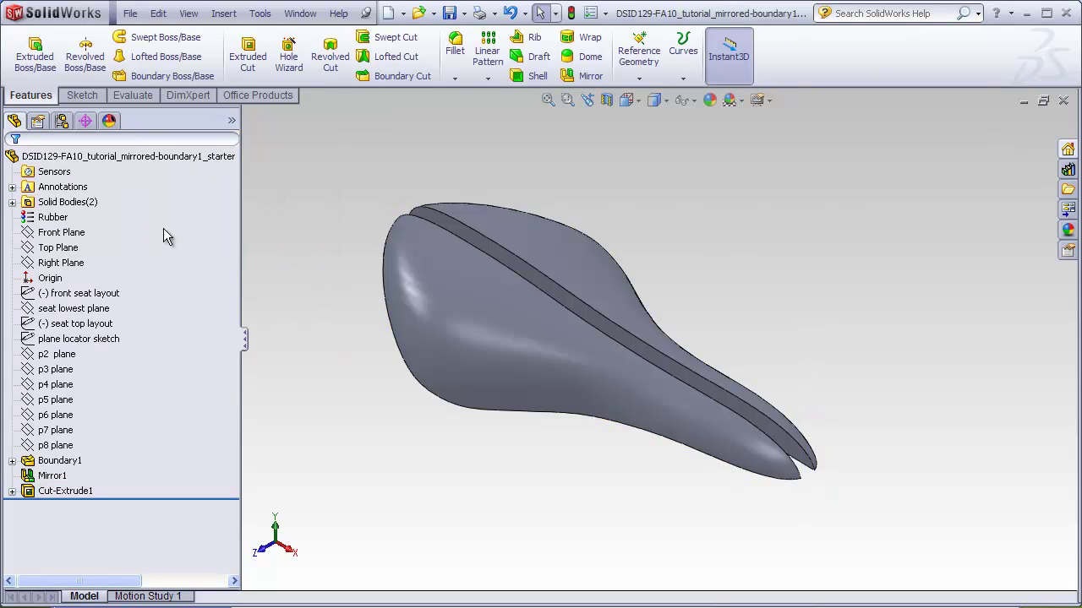
{"action": "double_click", "coordinate": [46, 204]}
{"action": "left_click", "coordinate": [56, 232]}
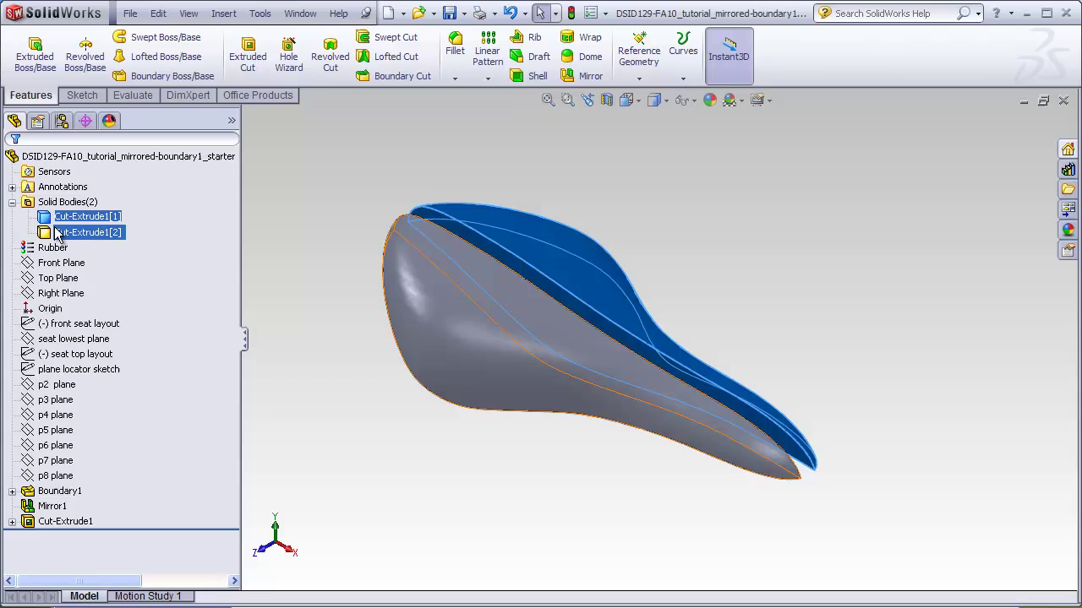
{"action": "left_click", "coordinate": [12, 202]}
{"action": "left_click", "coordinate": [288, 307]}
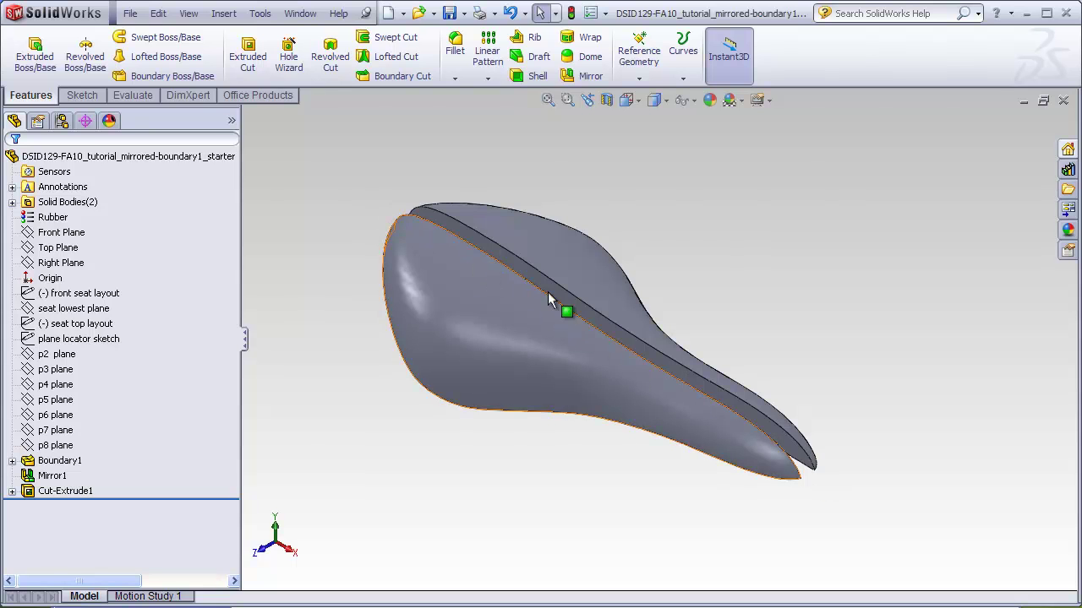
{"action": "middle_click_drag", "start_coordinate": [715, 362], "coordinate": [663, 374]}
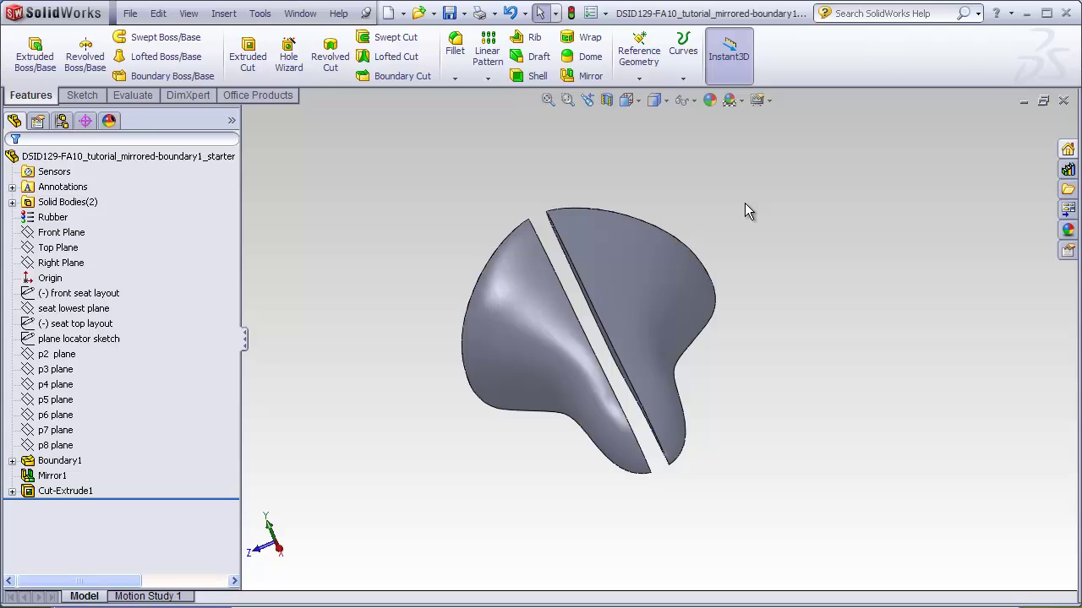
{"action": "middle_click_drag", "start_coordinate": [494, 200], "coordinate": [580, 375]}
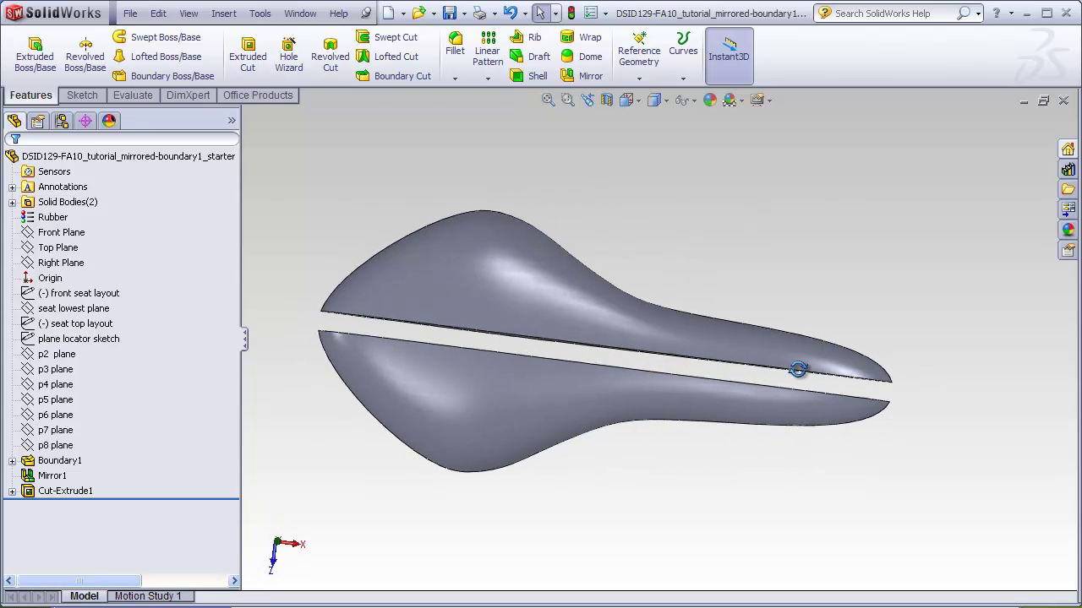
{"action": "middle_click_drag", "start_coordinate": [796, 370], "coordinate": [717, 247]}
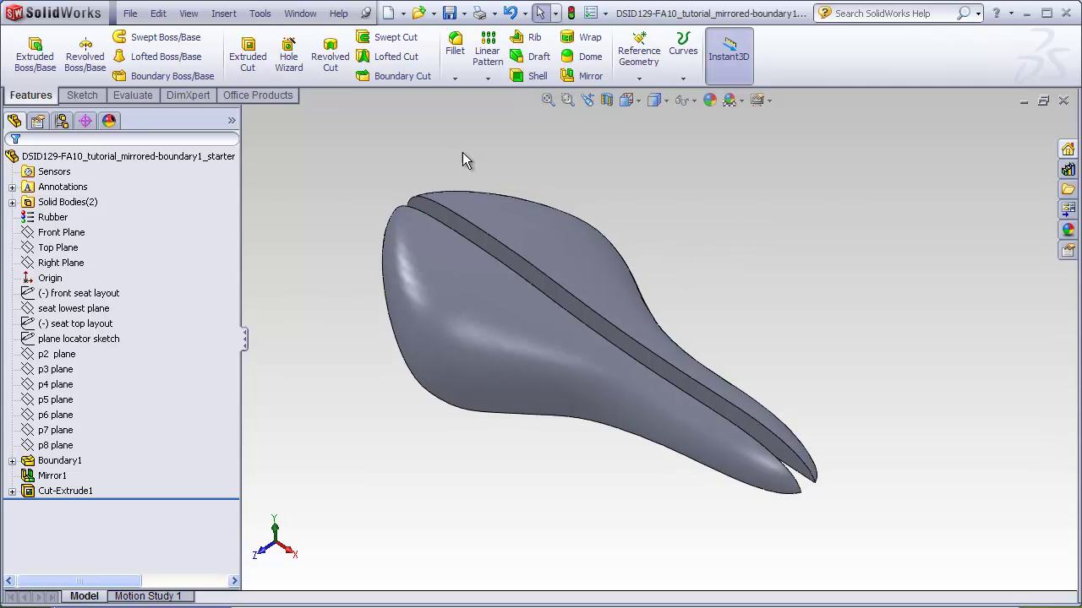
{"action": "left_click", "coordinate": [61, 233]}
{"action": "middle_click_drag", "start_coordinate": [423, 258], "coordinate": [463, 217]}
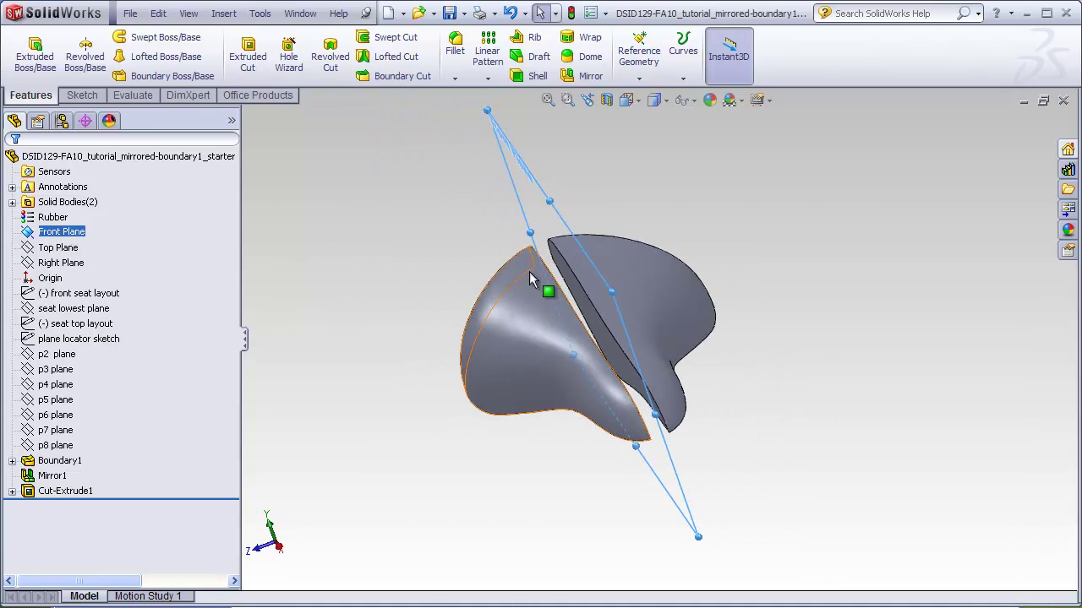
{"action": "key", "text": "ctrl+7"}
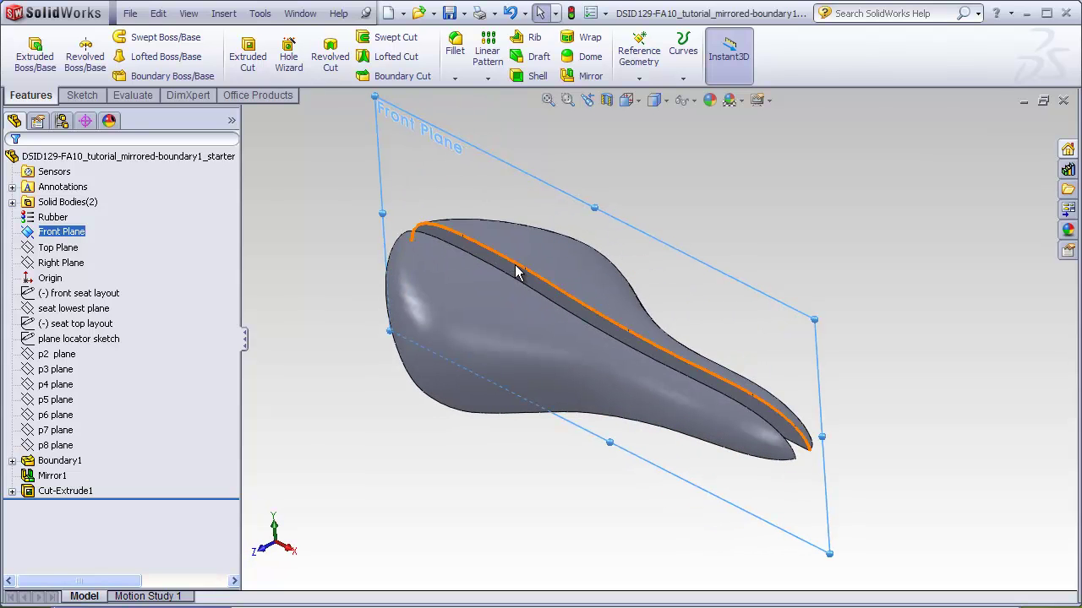
{"action": "left_click", "coordinate": [621, 217]}
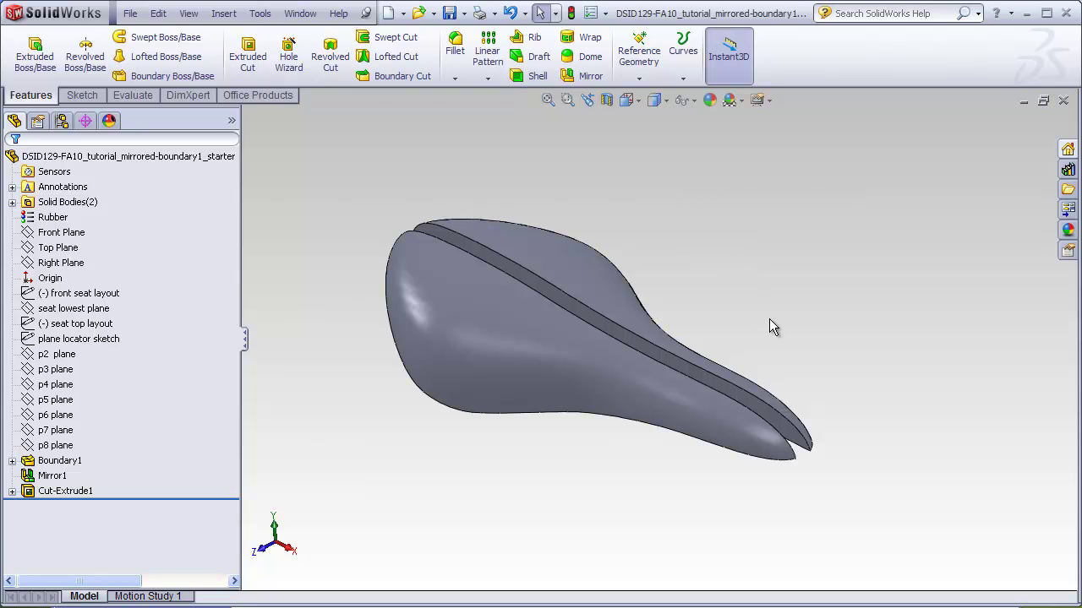
{"action": "left_click", "coordinate": [788, 436]}
{"action": "left_click", "coordinate": [882, 442]}
{"action": "middle_click_drag", "start_coordinate": [847, 395], "coordinate": [776, 463]}
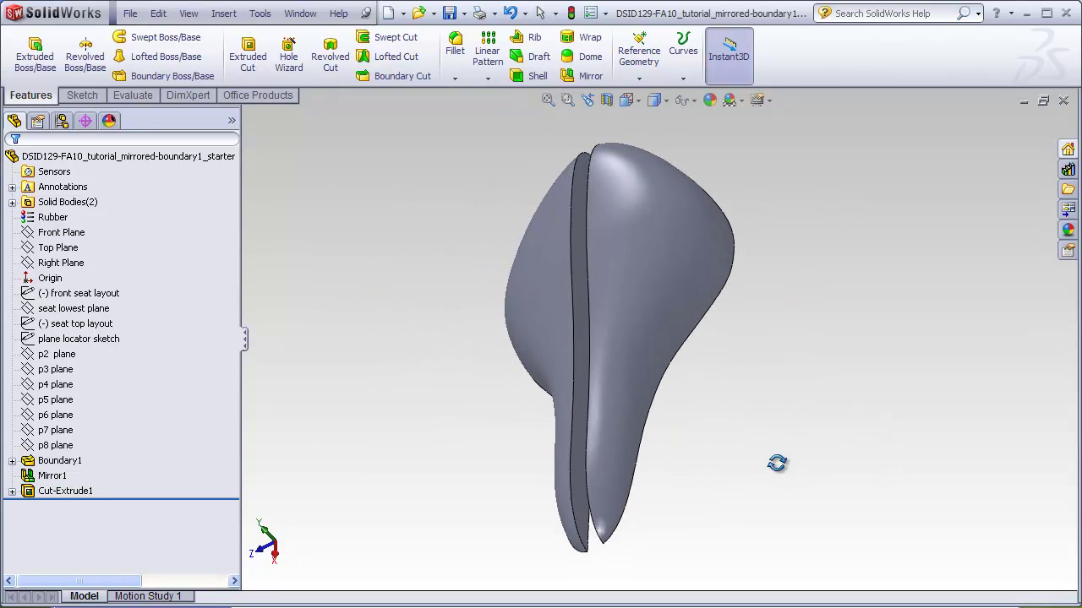
{"action": "left_click", "coordinate": [582, 516]}
{"action": "left_click", "coordinate": [474, 507]}
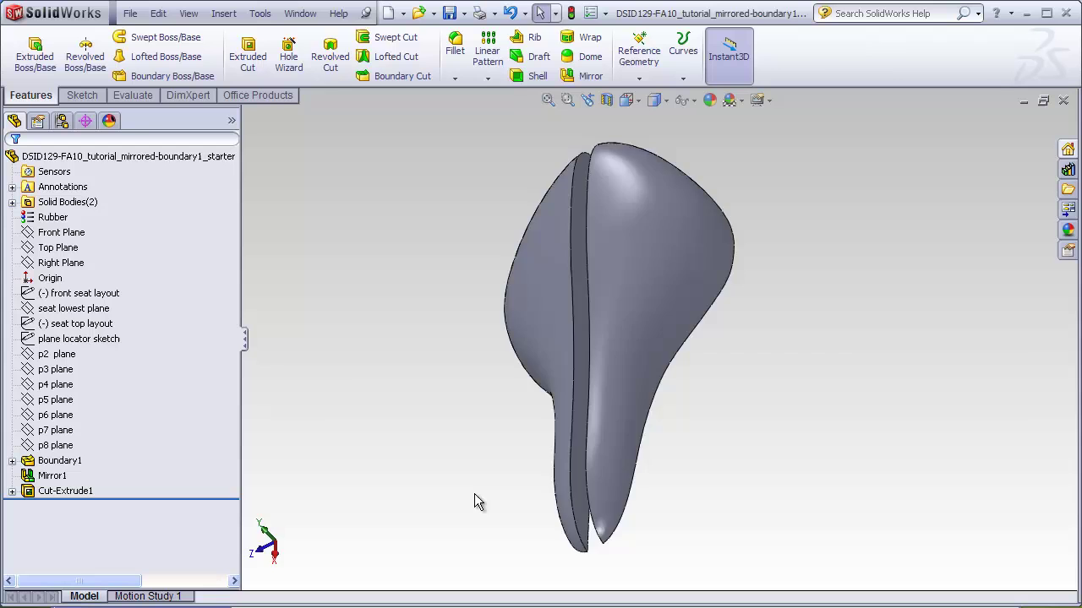
{"action": "key", "text": "ctrl+7"}
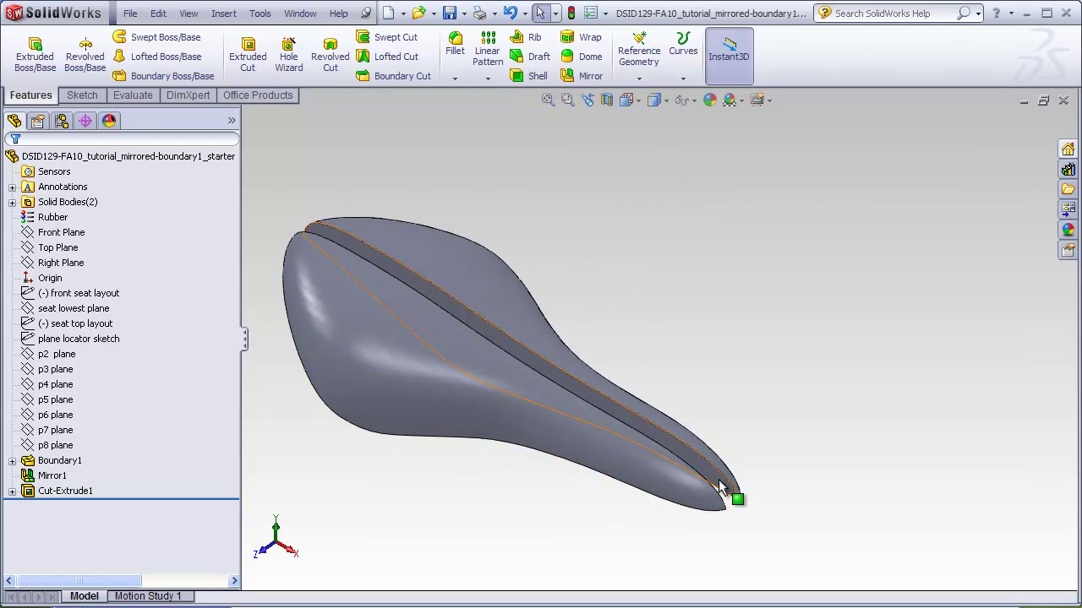
{"action": "middle_click_drag", "start_coordinate": [703, 479], "coordinate": [608, 528]}
{"action": "middle_click_drag", "start_coordinate": [514, 503], "coordinate": [480, 402]}
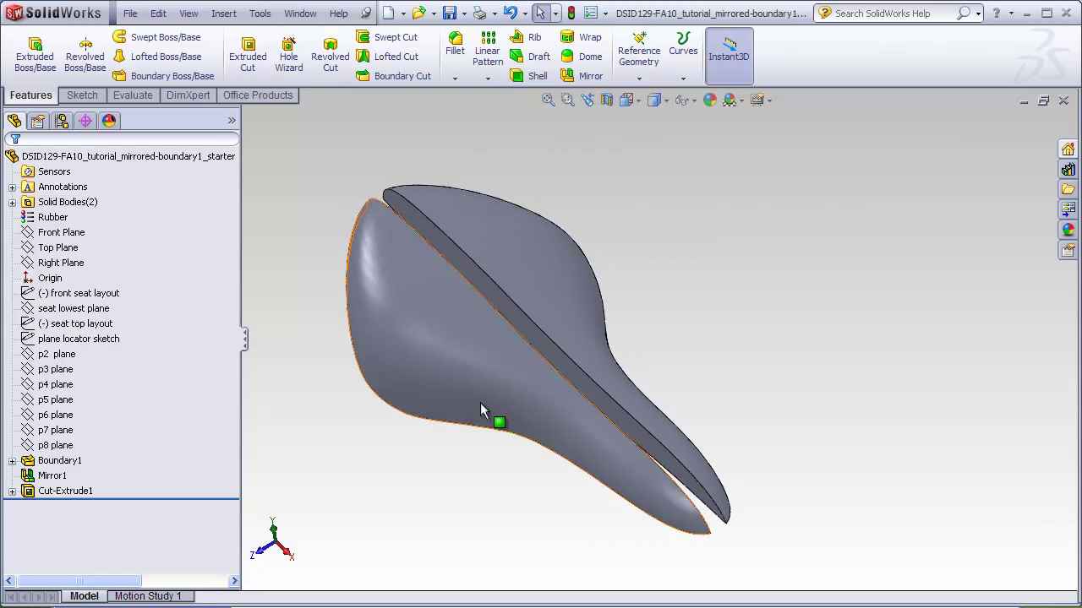
Step: Start a Boundary Boss/Base using the two opposite slot faces as Face<1> and Face<2>
{"action": "left_click", "coordinate": [169, 76]}
{"action": "scroll", "coordinate": [656, 512], "scroll_direction": "up", "scroll_amount": 5}
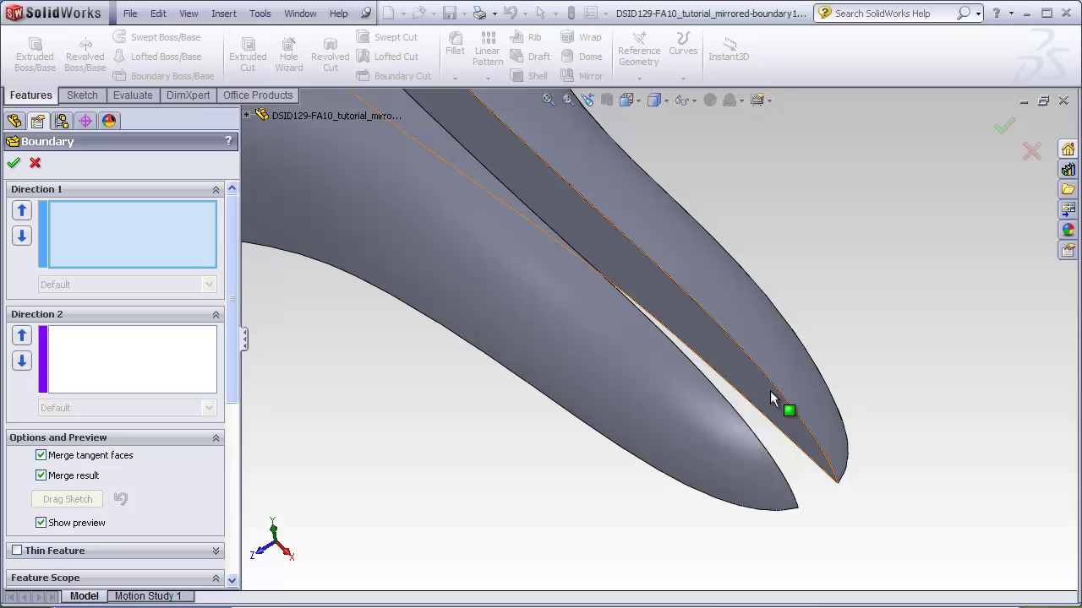
{"action": "left_click", "coordinate": [766, 402]}
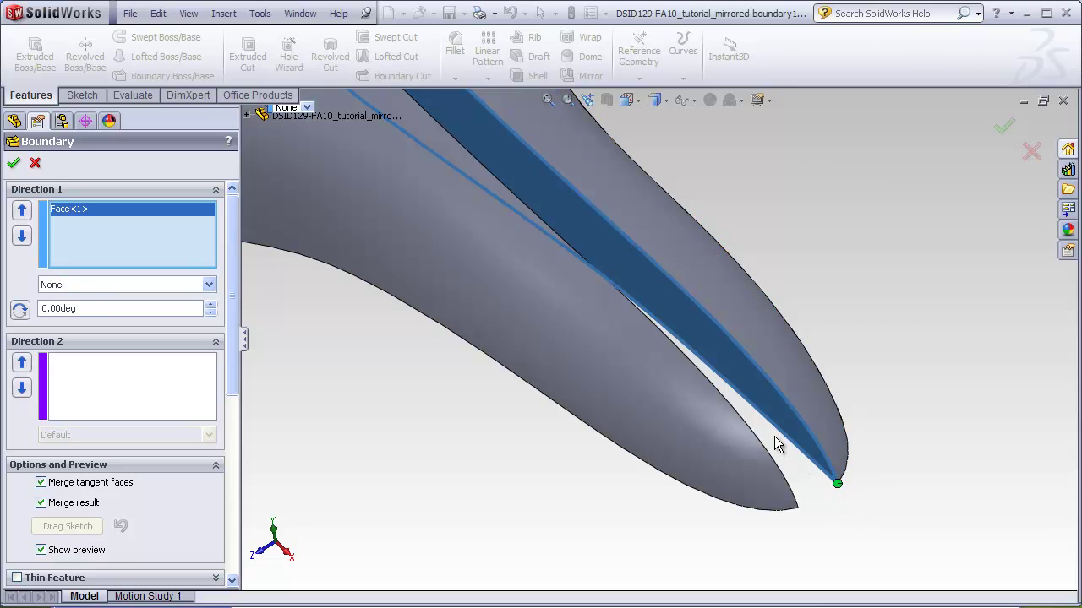
{"action": "scroll", "coordinate": [777, 432], "scroll_direction": "up", "scroll_amount": 2}
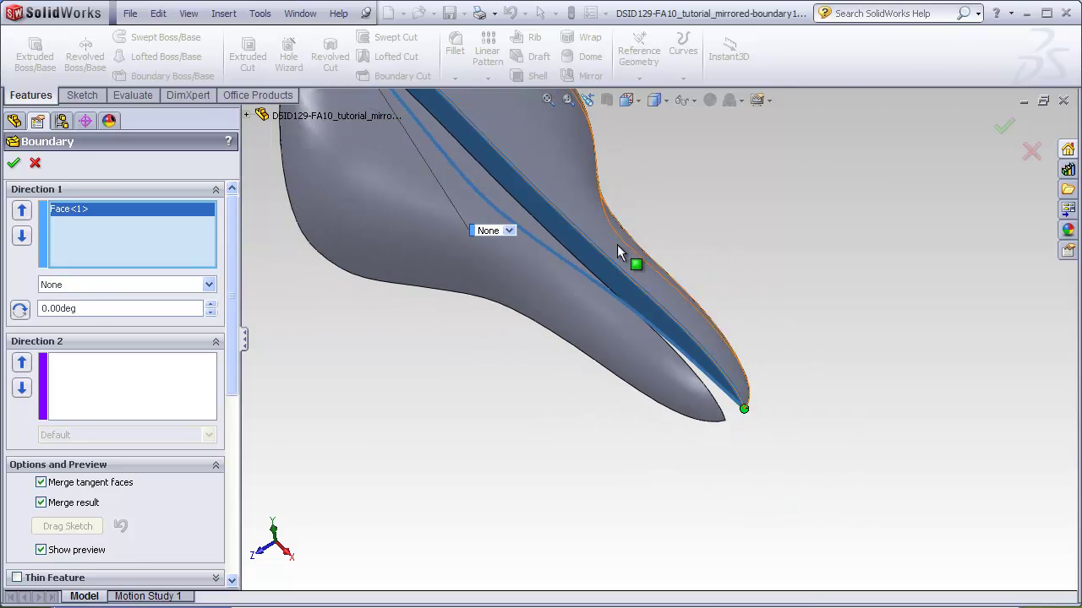
{"action": "middle_click_drag", "start_coordinate": [617, 251], "coordinate": [671, 414]}
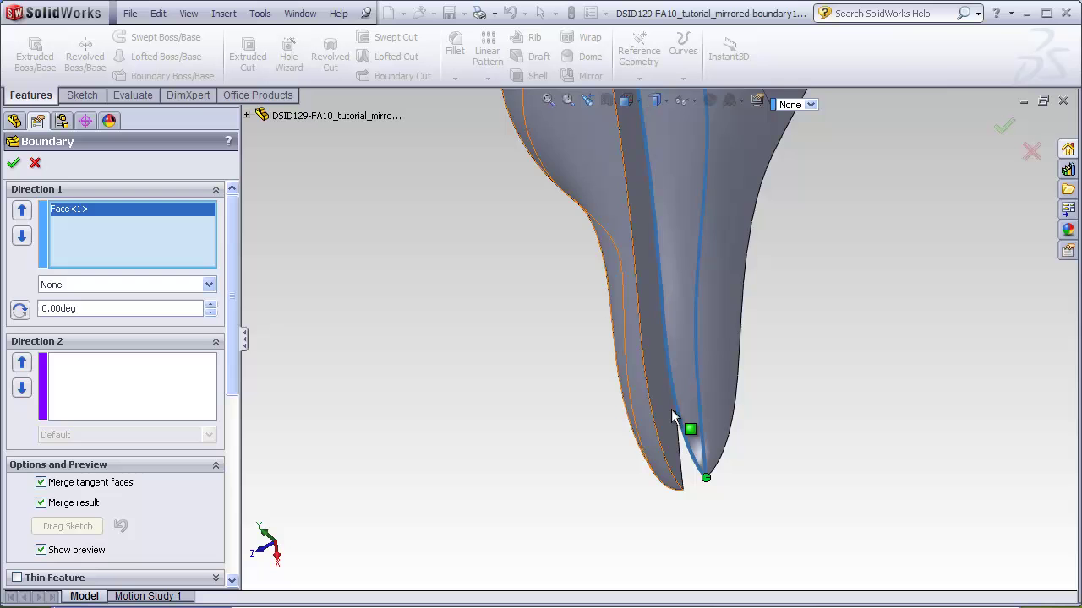
{"action": "scroll", "coordinate": [673, 403], "scroll_direction": "down", "scroll_amount": 2}
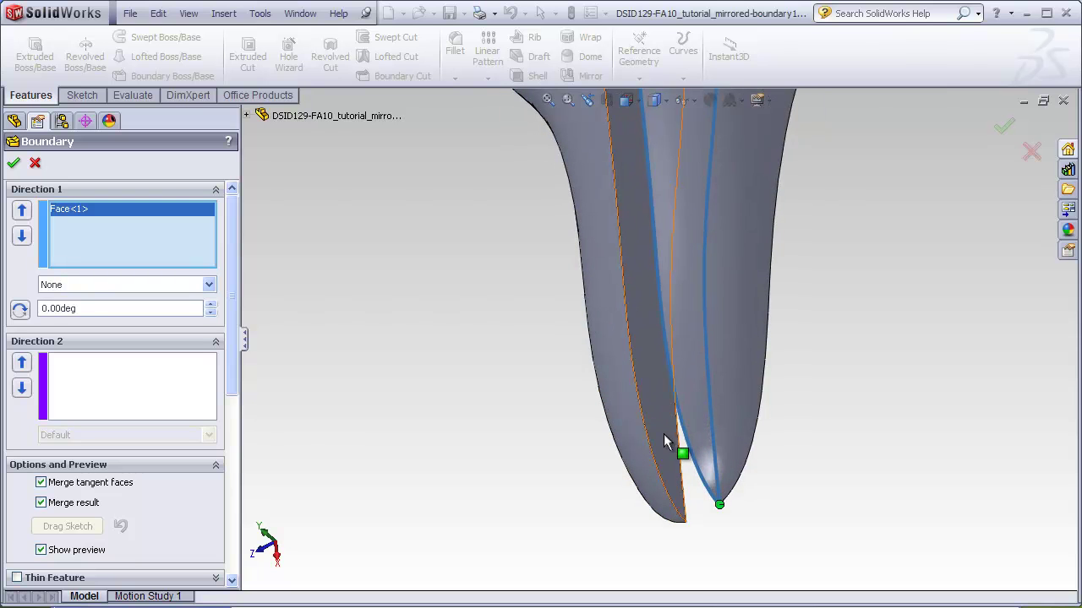
{"action": "left_click", "coordinate": [665, 442]}
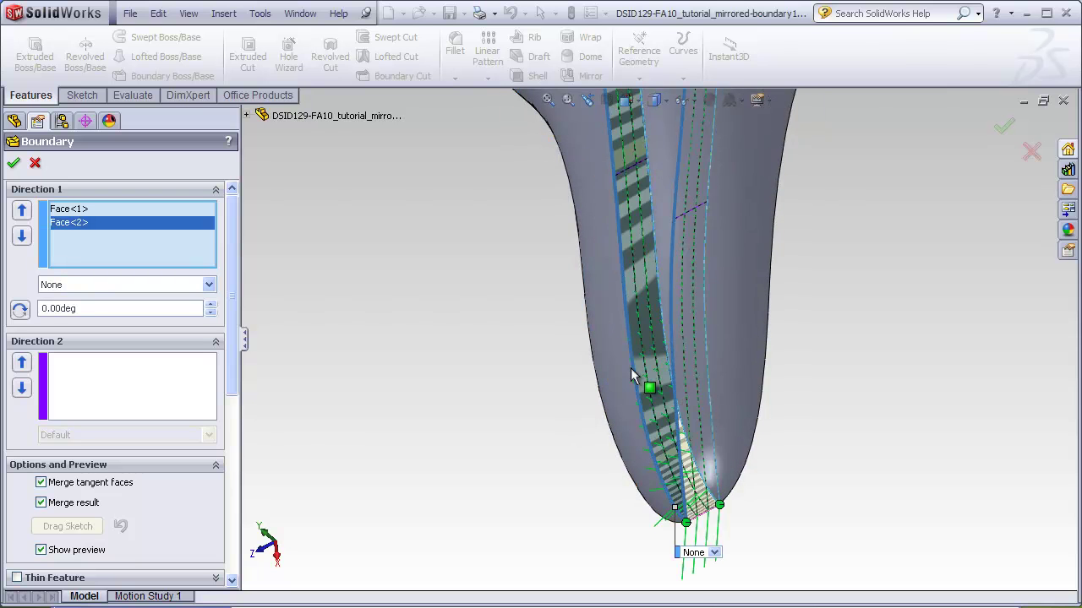
{"action": "scroll", "coordinate": [642, 365], "scroll_direction": "up", "scroll_amount": 2}
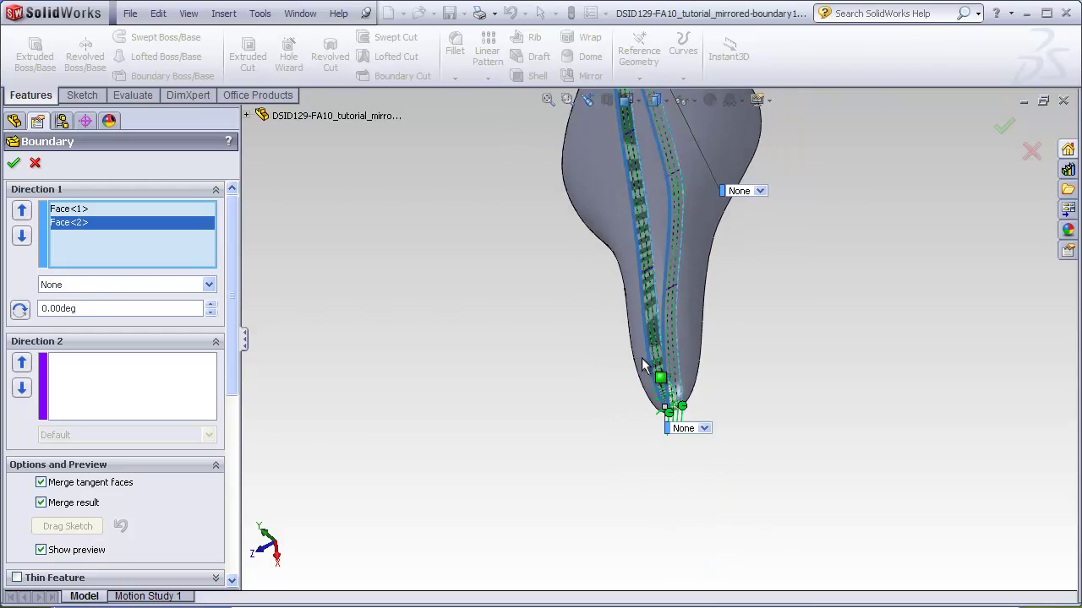
{"action": "key", "text": "ctrl+7"}
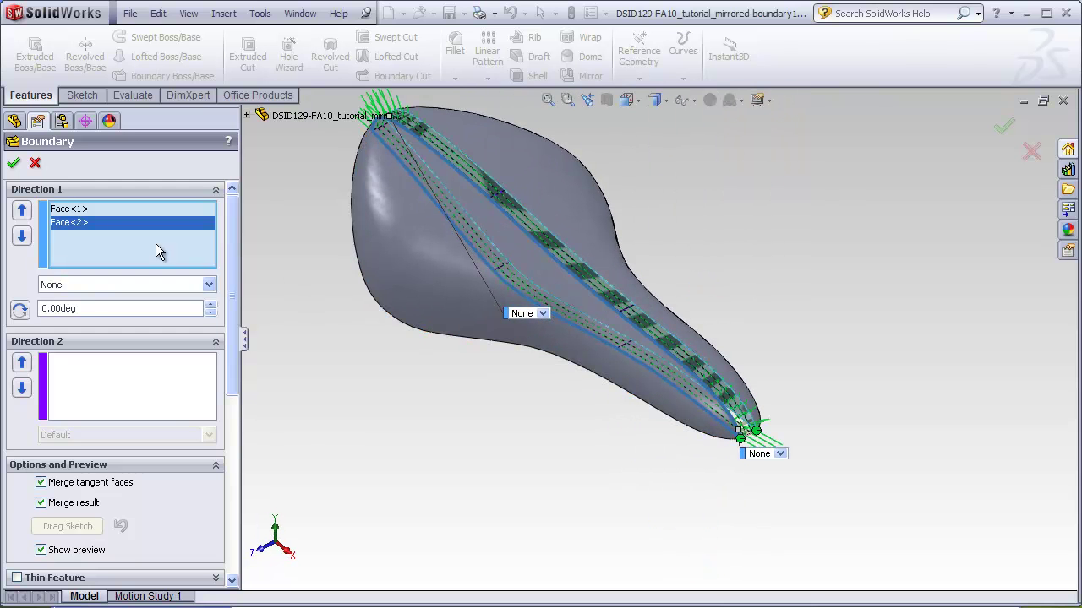
{"action": "left_click", "coordinate": [74, 209]}
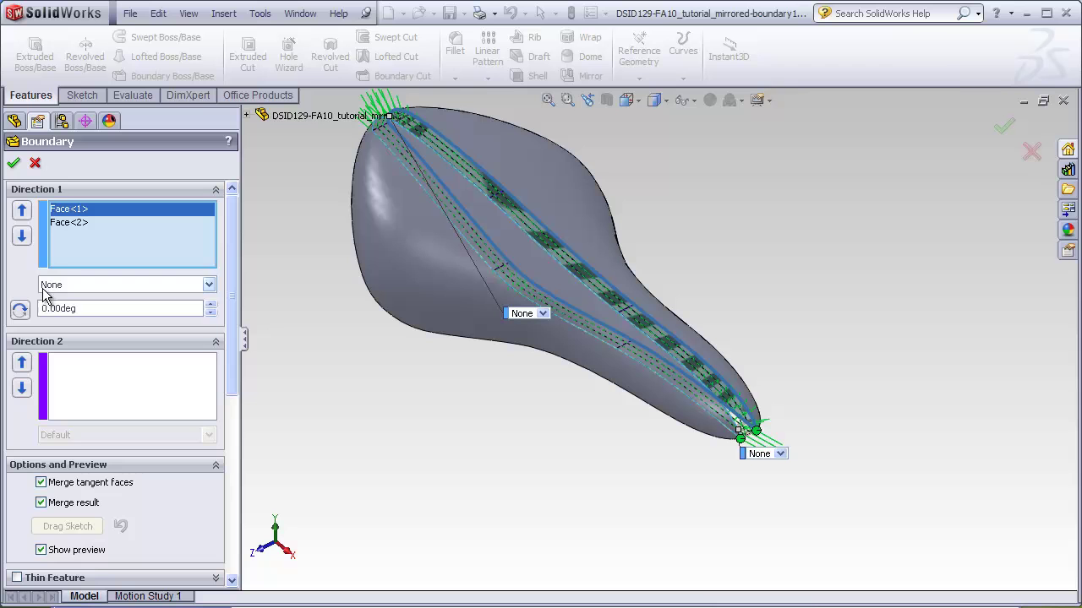
Step: Set Face<1>'s end condition to Curvature To Face
{"action": "left_click", "coordinate": [209, 285]}
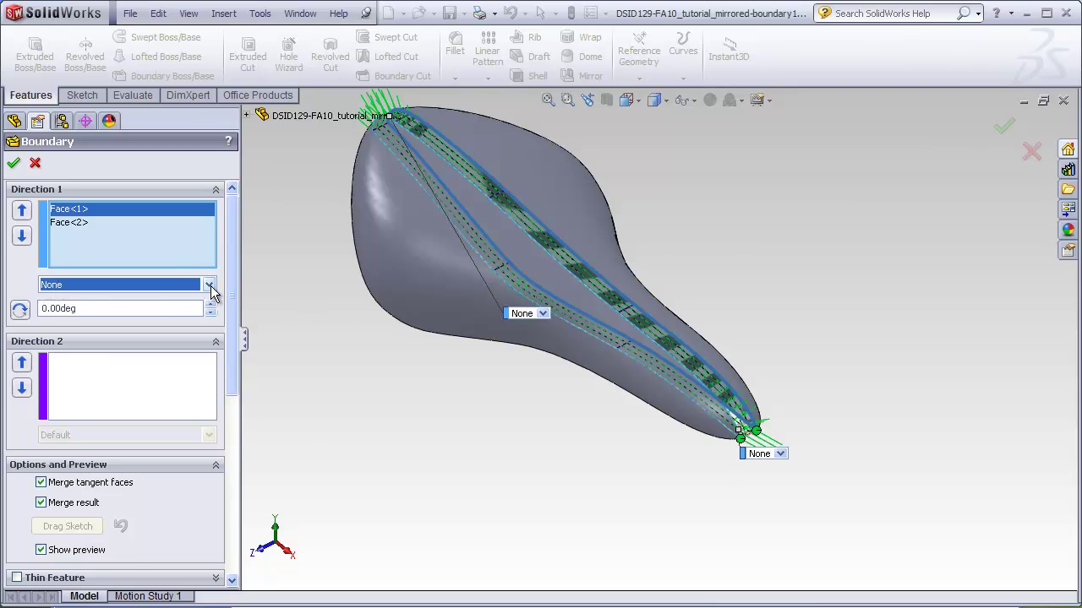
{"action": "left_click", "coordinate": [103, 344]}
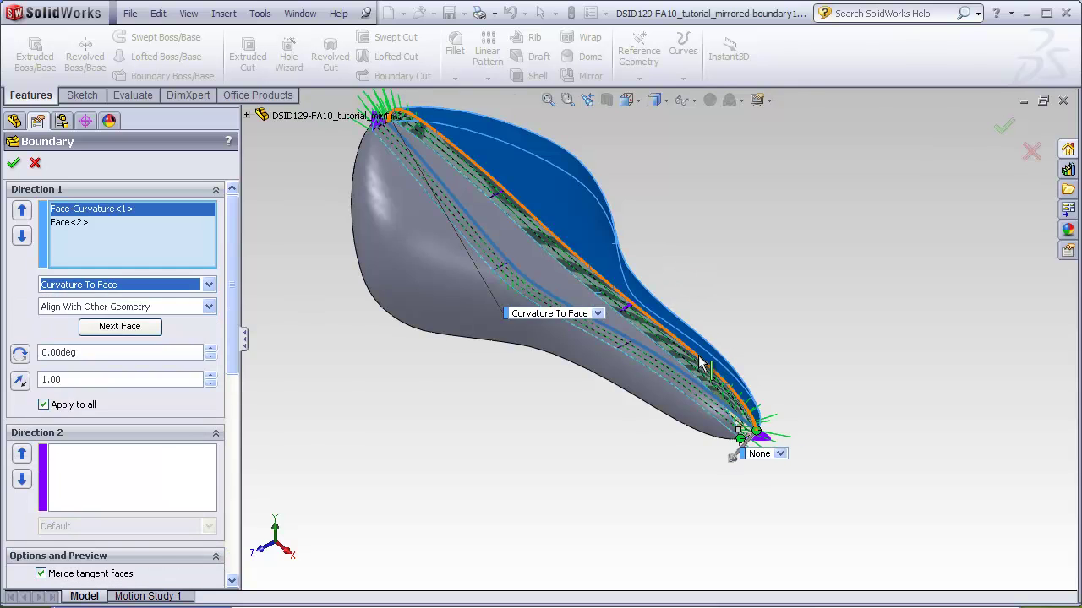
{"action": "scroll", "coordinate": [700, 368], "scroll_direction": "down", "scroll_amount": 5}
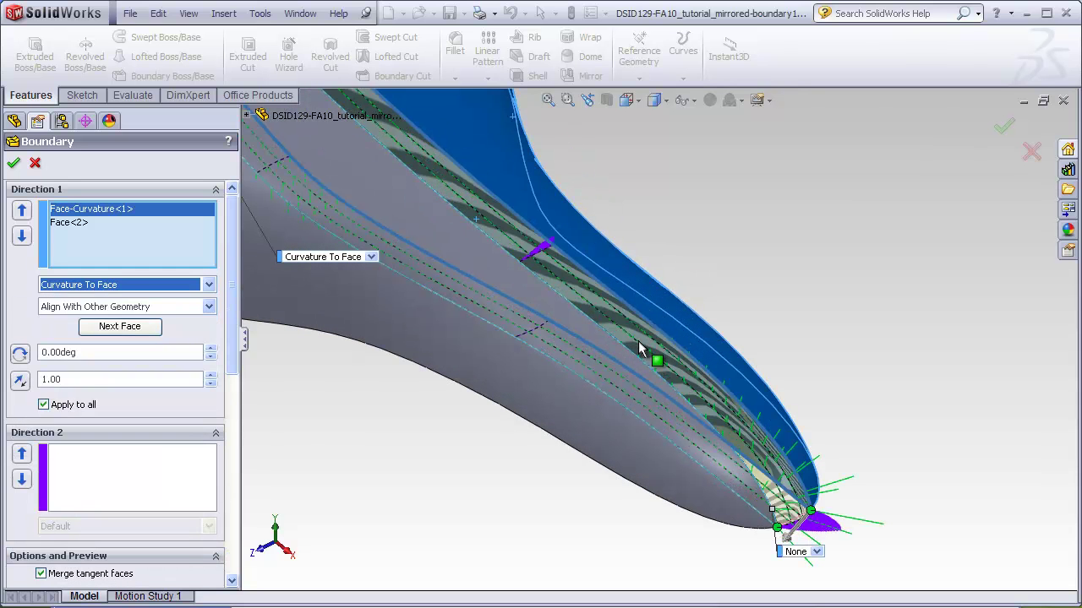
{"action": "scroll", "coordinate": [641, 345], "scroll_direction": "up", "scroll_amount": 5}
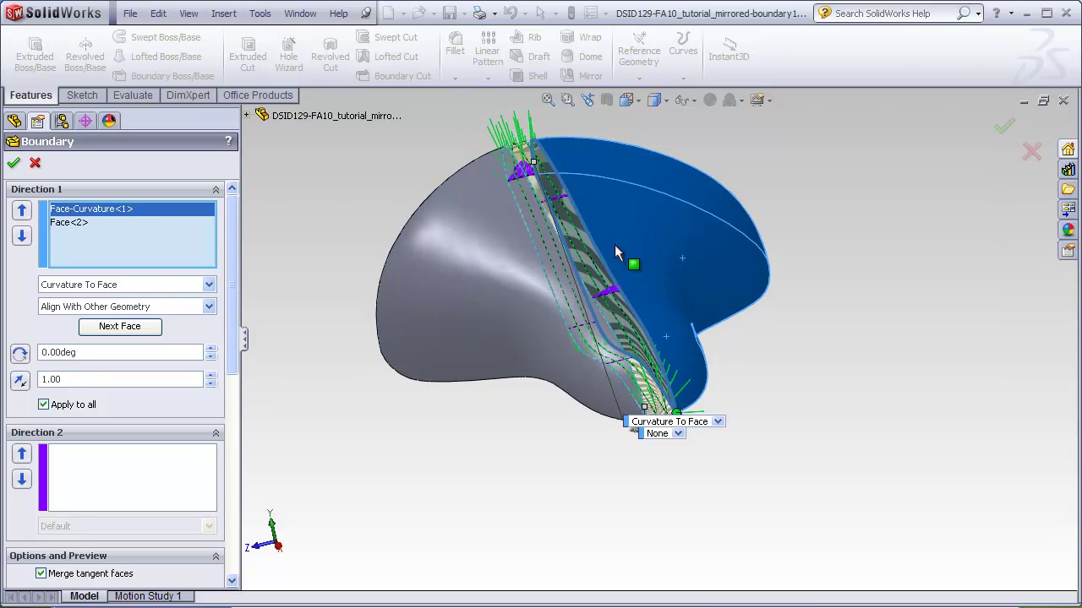
Step: Set Face<2> to Curvature To Face, accept Boundary2, and view the seat from Top
{"action": "left_click", "coordinate": [80, 223]}
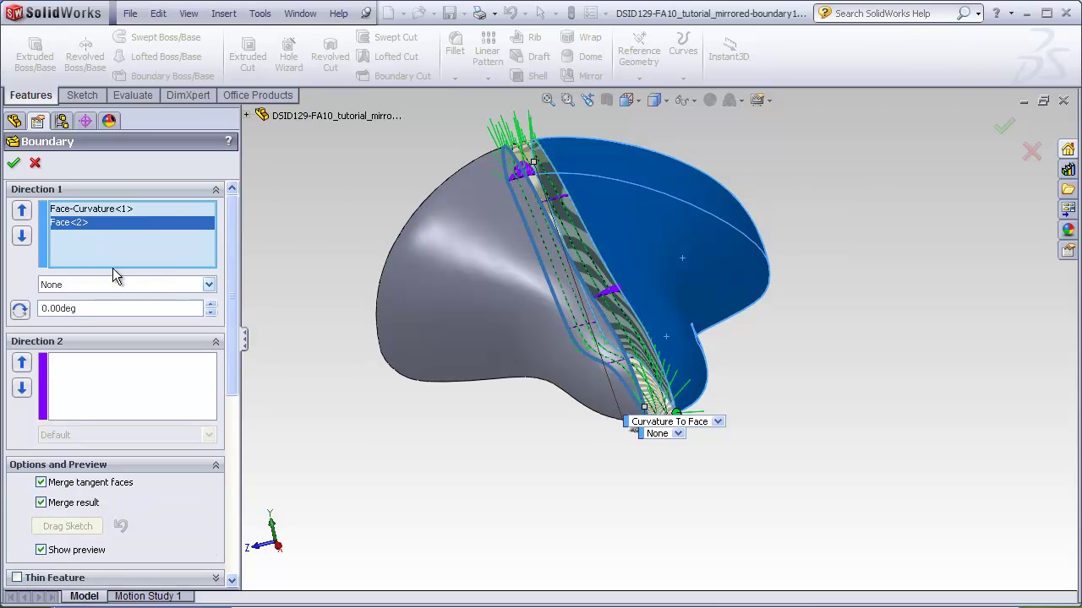
{"action": "left_click", "coordinate": [209, 286]}
{"action": "left_click", "coordinate": [78, 344]}
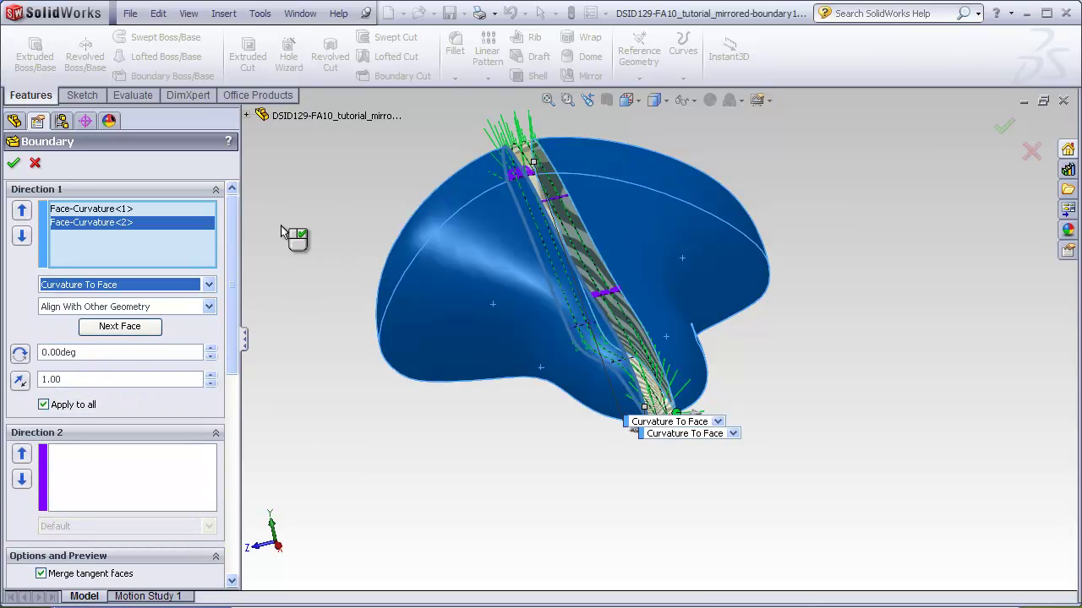
{"action": "left_click", "coordinate": [14, 163]}
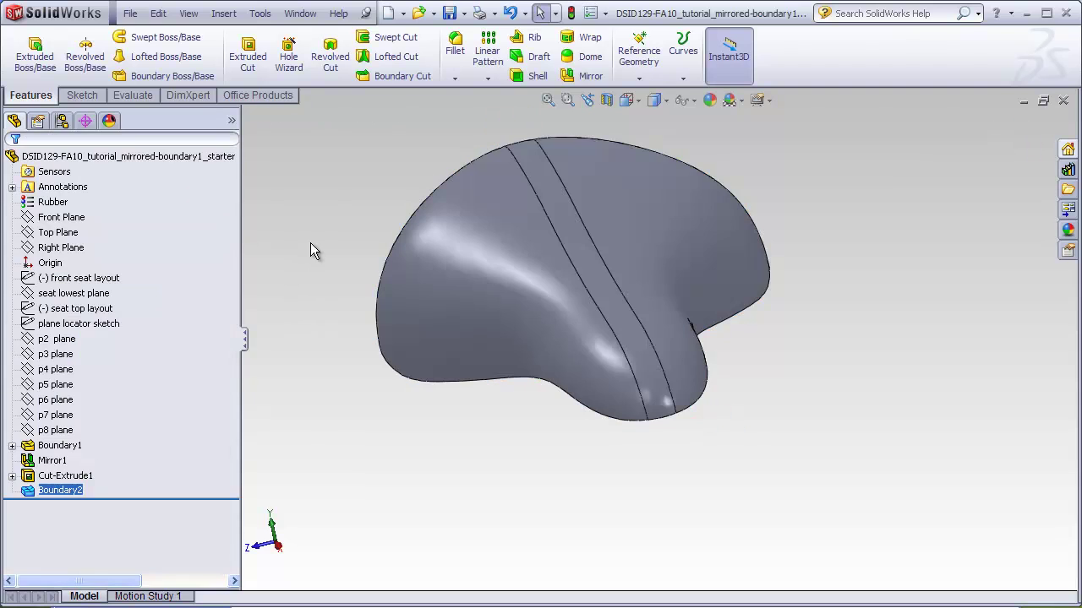
{"action": "middle_click_drag", "start_coordinate": [316, 227], "coordinate": [473, 195]}
{"action": "left_click", "coordinate": [635, 101]}
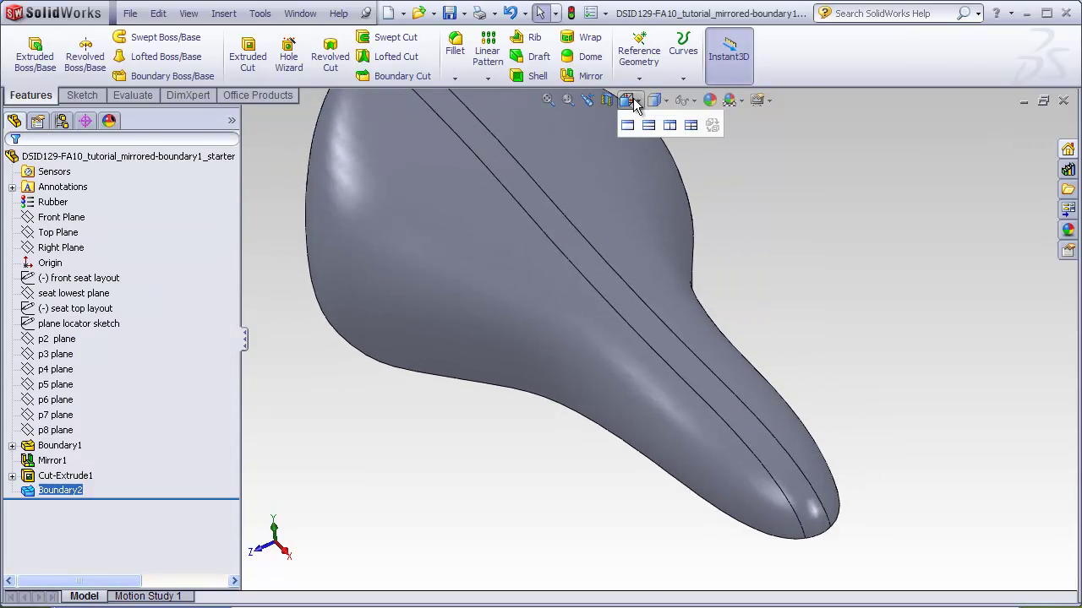
{"action": "left_click", "coordinate": [639, 133]}
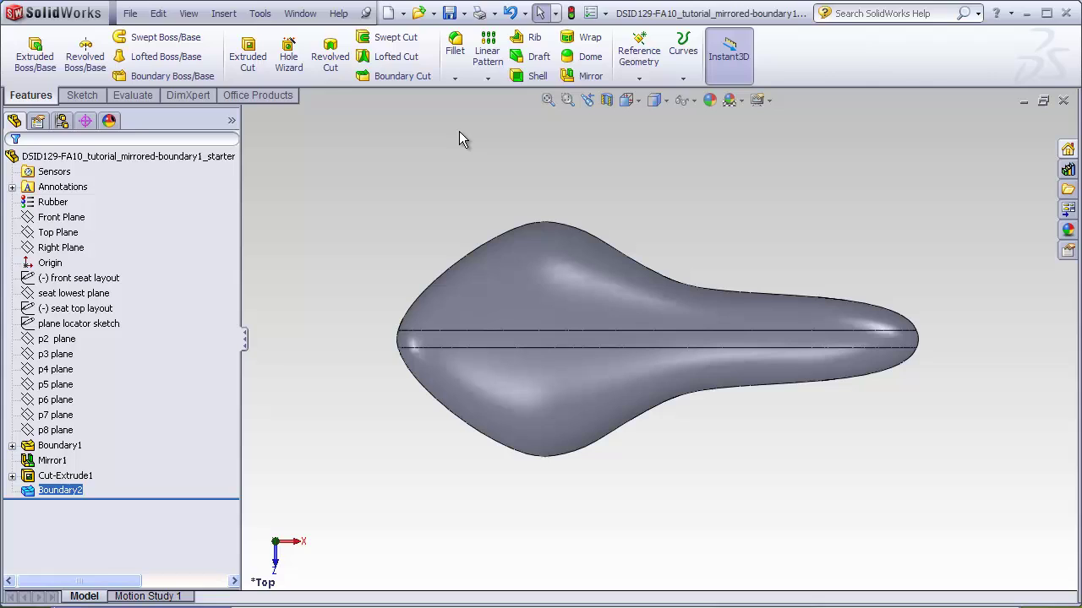
Step: Overlay zebra stripes and orbit and zoom around the seat to judge the bridge's blend
{"action": "left_click", "coordinate": [145, 93]}
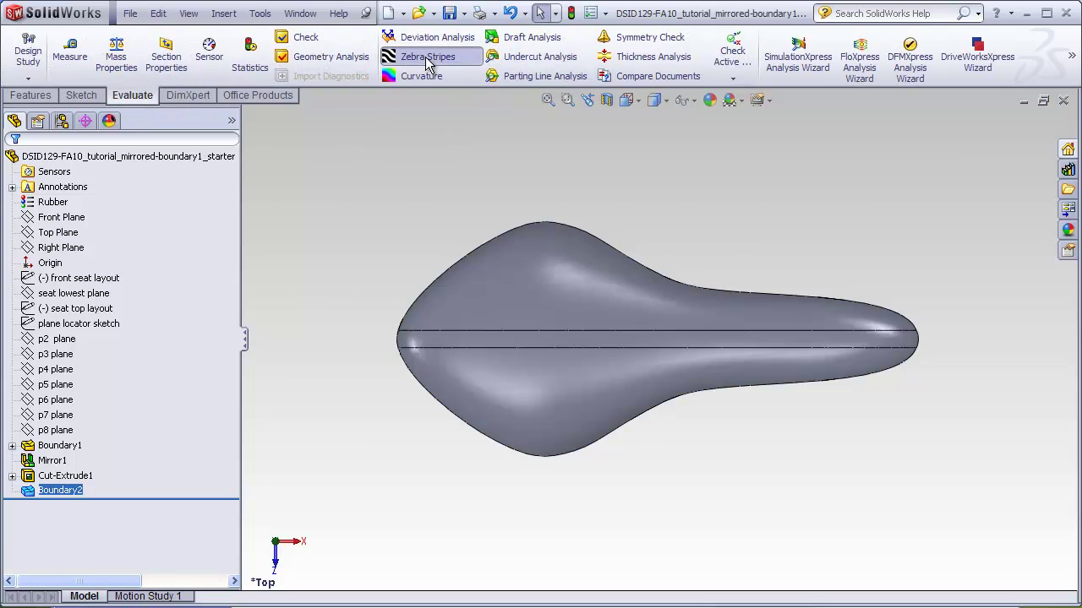
{"action": "left_click", "coordinate": [418, 56]}
{"action": "middle_click_drag", "start_coordinate": [676, 322], "coordinate": [686, 355]}
{"action": "scroll", "coordinate": [683, 352], "scroll_direction": "down", "scroll_amount": 3}
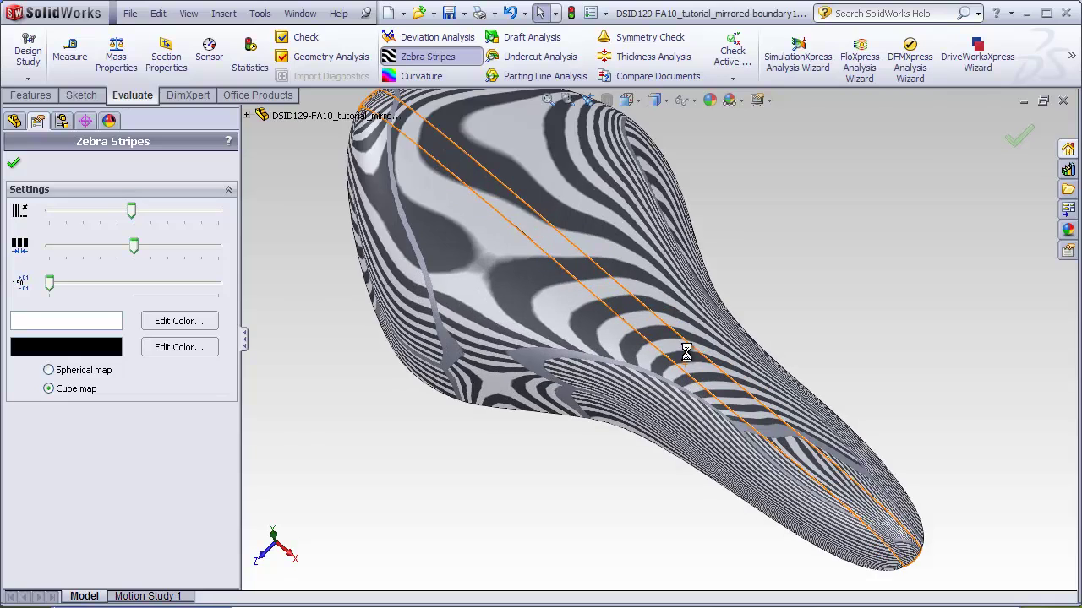
{"action": "scroll", "coordinate": [691, 345], "scroll_direction": "down", "scroll_amount": 3}
{"action": "scroll", "coordinate": [691, 344], "scroll_direction": "down", "scroll_amount": 3}
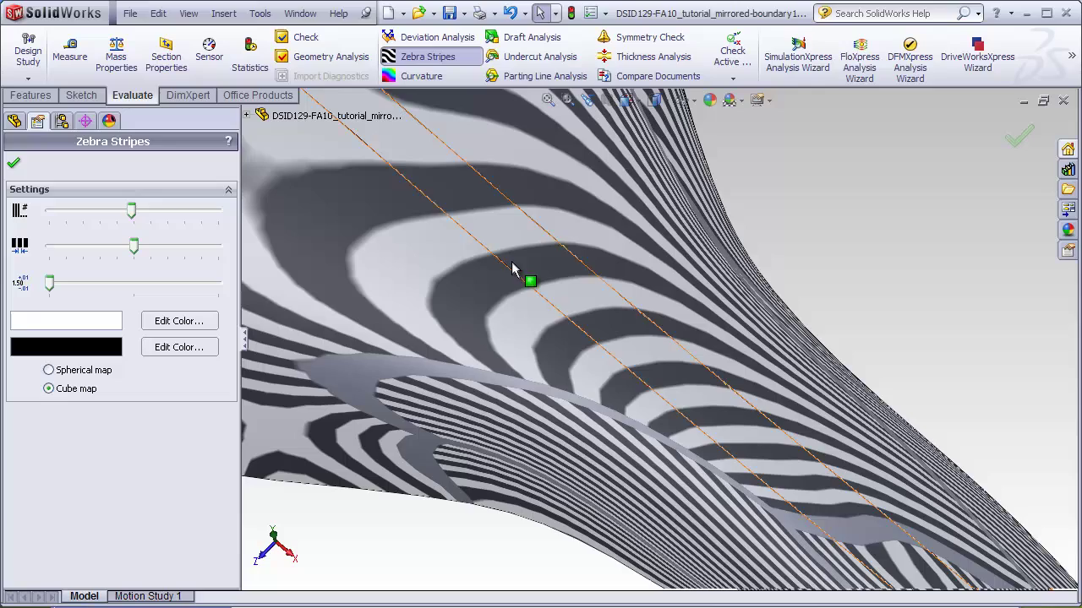
{"action": "scroll", "coordinate": [478, 229], "scroll_direction": "up", "scroll_amount": 10}
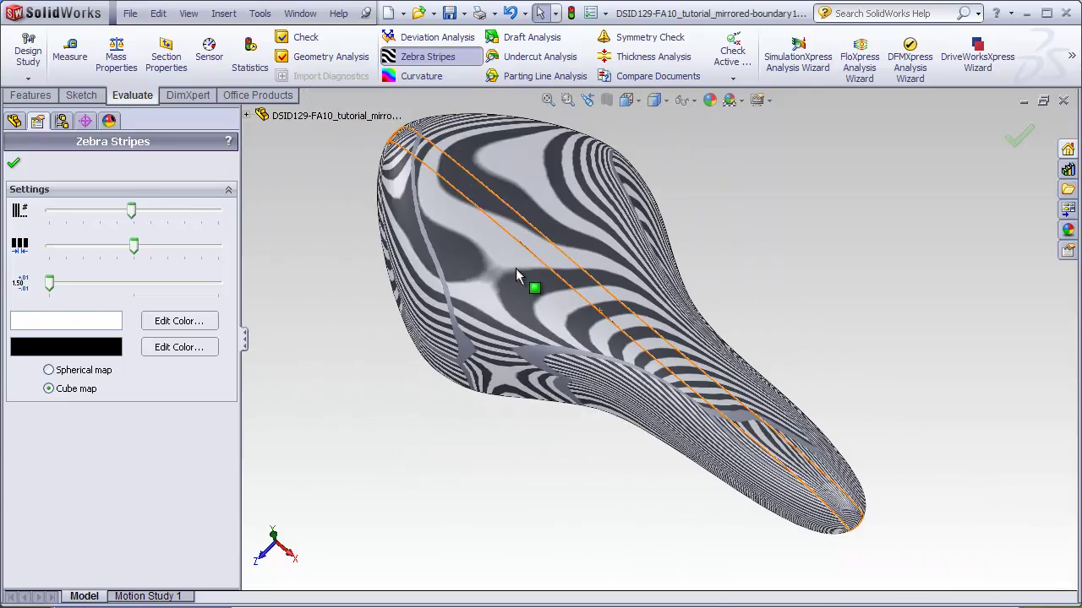
{"action": "key", "text": "Return"}
{"action": "middle_click_drag", "start_coordinate": [535, 284], "coordinate": [715, 309]}
{"action": "scroll", "coordinate": [879, 507], "scroll_direction": "down", "scroll_amount": 5}
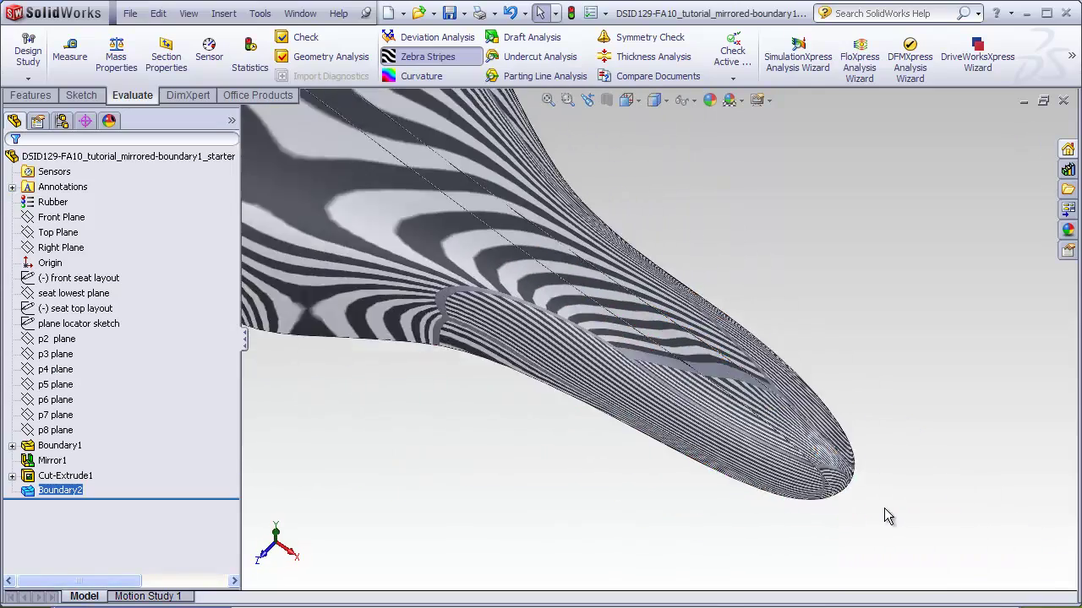
{"action": "middle_click_drag", "start_coordinate": [809, 446], "coordinate": [771, 388]}
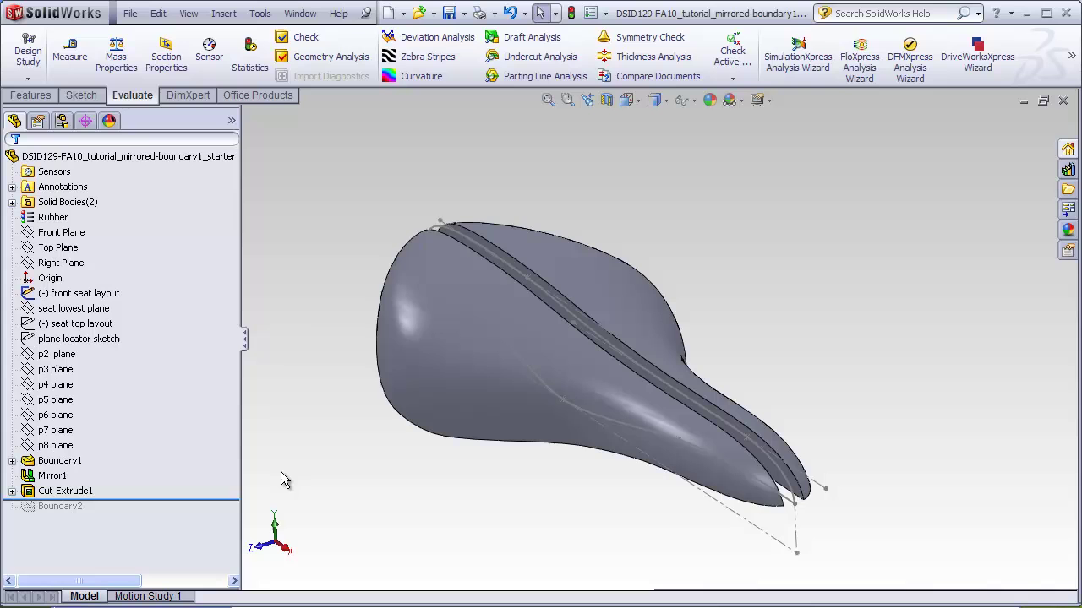
Step: Orbit the split seat, then switch to the Front view and zoom in
{"action": "middle_click_drag", "start_coordinate": [312, 470], "coordinate": [478, 211]}
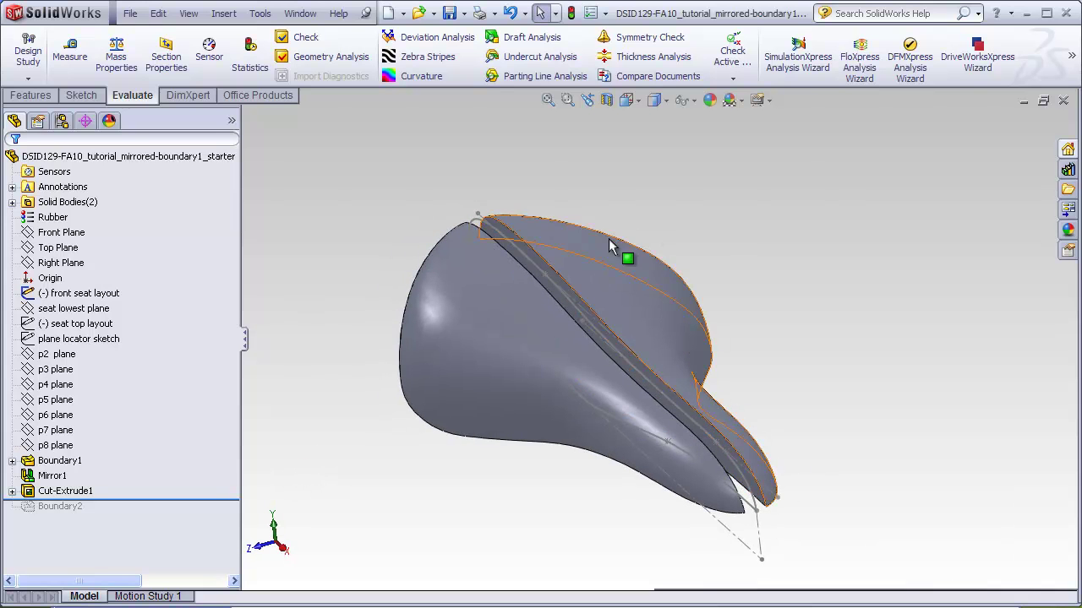
{"action": "middle_click_drag", "start_coordinate": [608, 238], "coordinate": [606, 245]}
{"action": "key", "text": "Escape"}
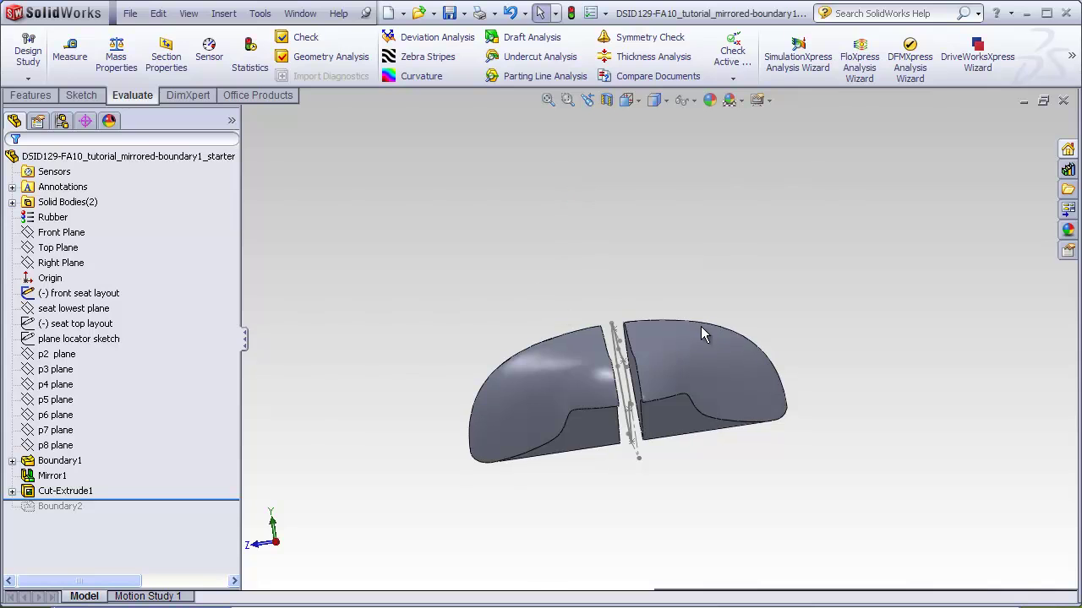
{"action": "left_click", "coordinate": [638, 106]}
{"action": "left_click", "coordinate": [634, 137]}
{"action": "scroll", "coordinate": [452, 326], "scroll_direction": "down", "scroll_amount": 4}
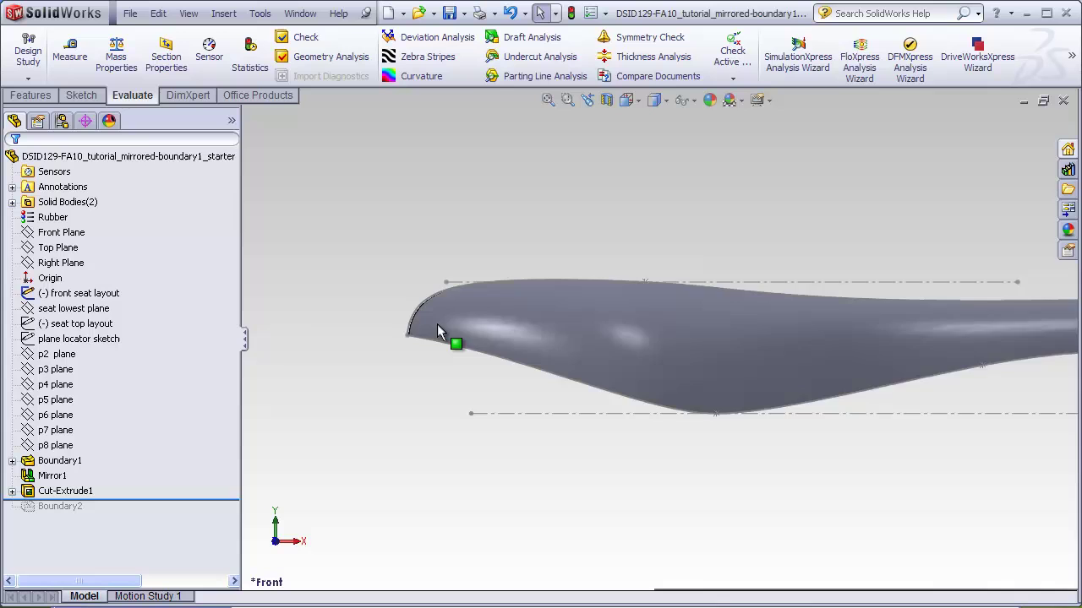
{"action": "scroll", "coordinate": [437, 327], "scroll_direction": "down", "scroll_amount": 6}
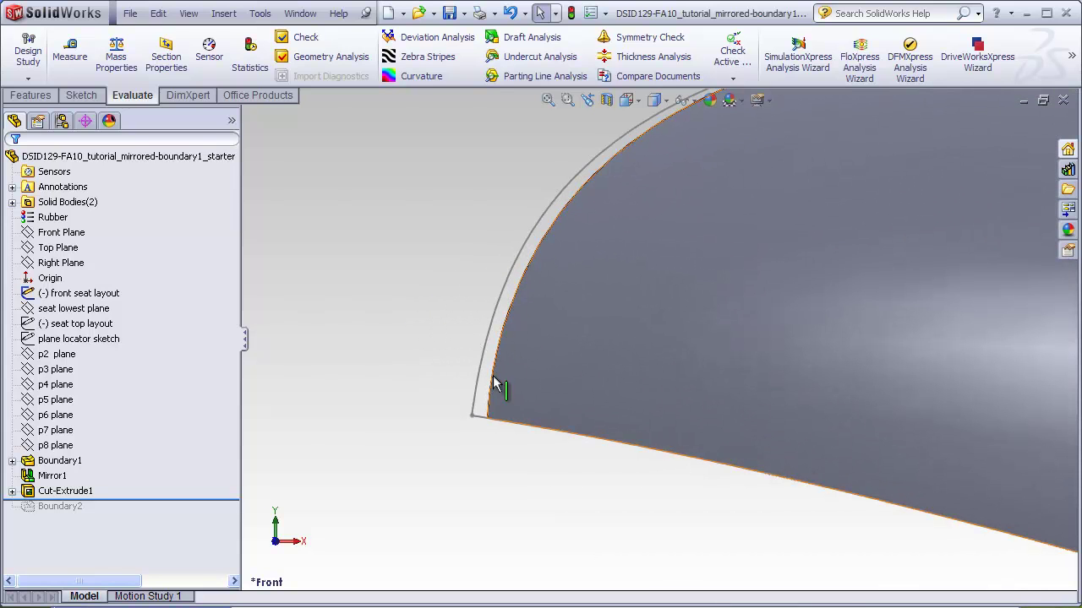
Step: Show the front seat layout sketch, then inspect the halves and gap from the Top view
{"action": "left_click", "coordinate": [96, 296]}
{"action": "left_click", "coordinate": [428, 456]}
{"action": "scroll", "coordinate": [898, 386], "scroll_direction": "up", "scroll_amount": 3}
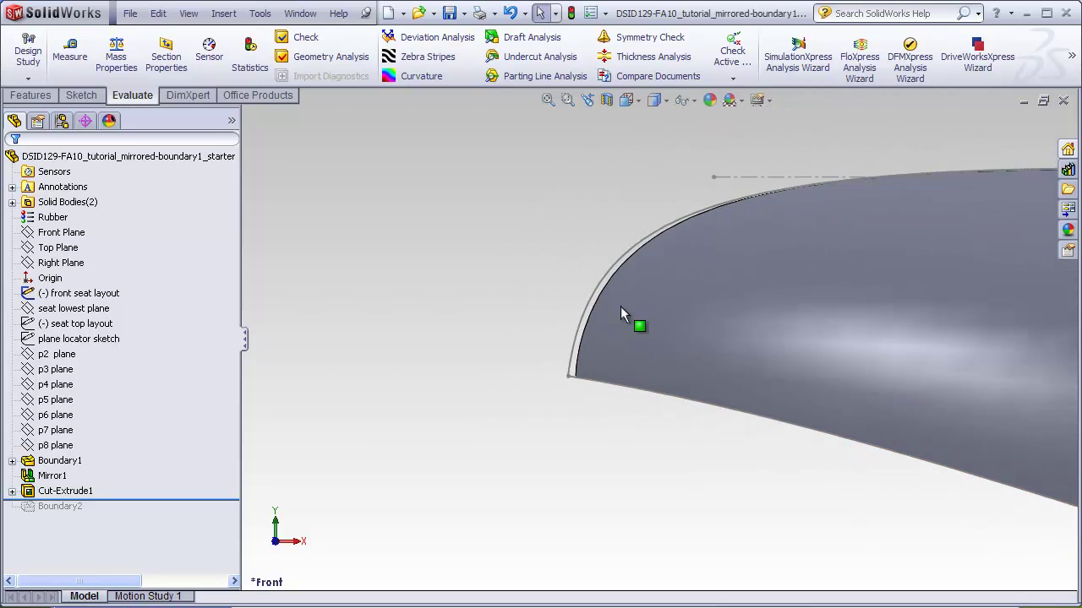
{"action": "scroll", "coordinate": [856, 363], "scroll_direction": "up", "scroll_amount": 5}
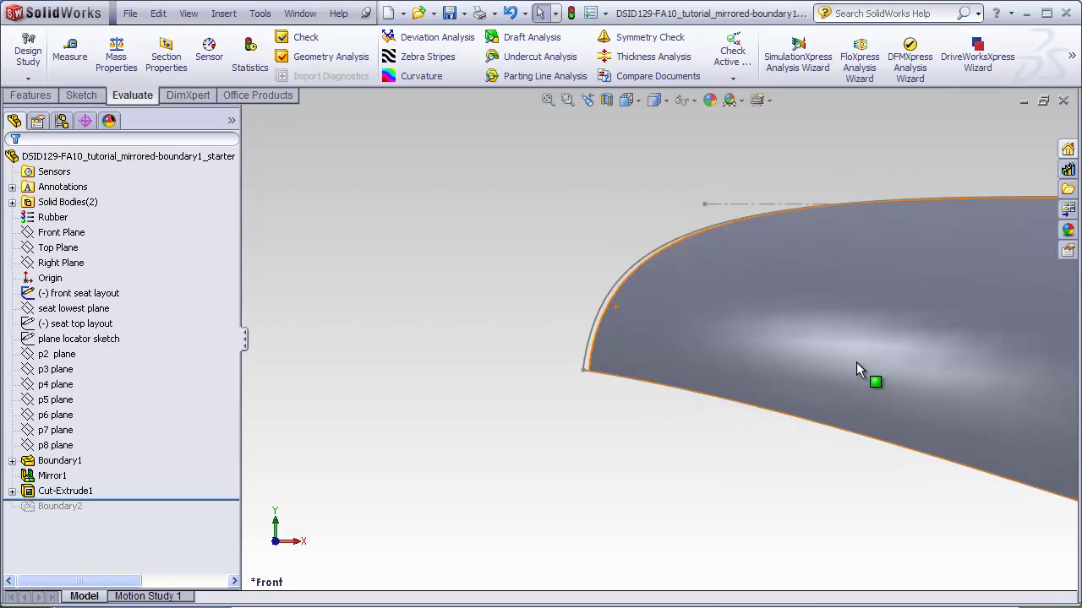
{"action": "scroll", "coordinate": [946, 358], "scroll_direction": "down", "scroll_amount": 5}
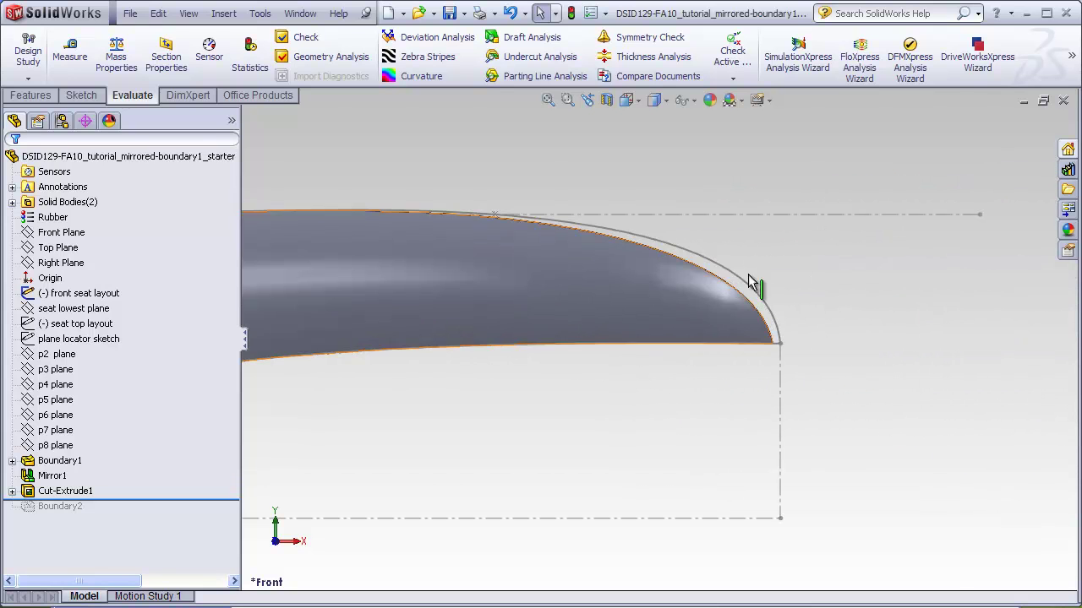
{"action": "key", "text": "ctrl+5"}
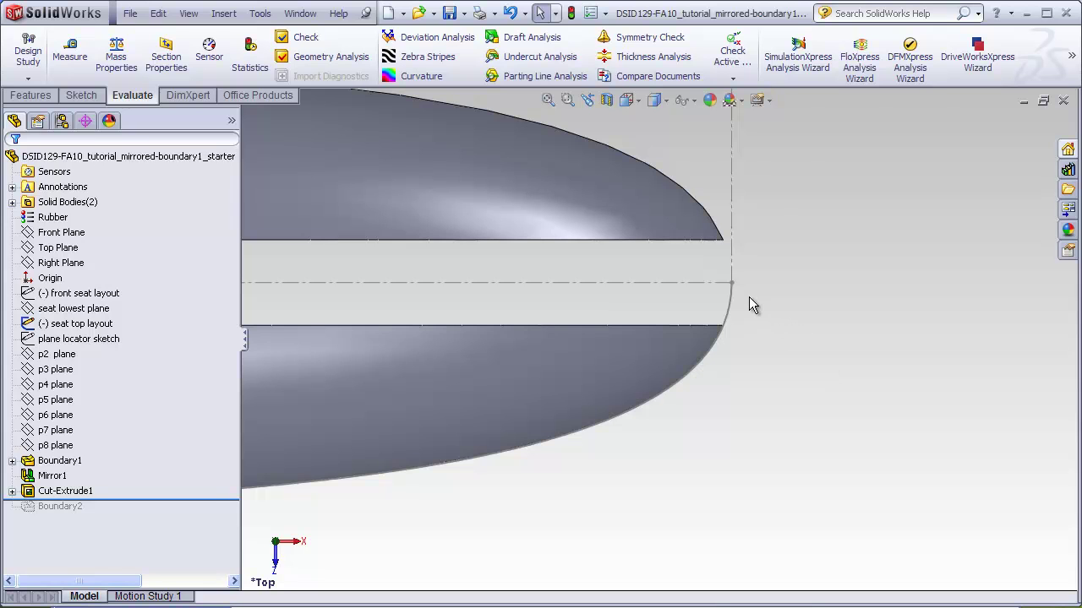
{"action": "scroll", "coordinate": [749, 298], "scroll_direction": "down", "scroll_amount": 1}
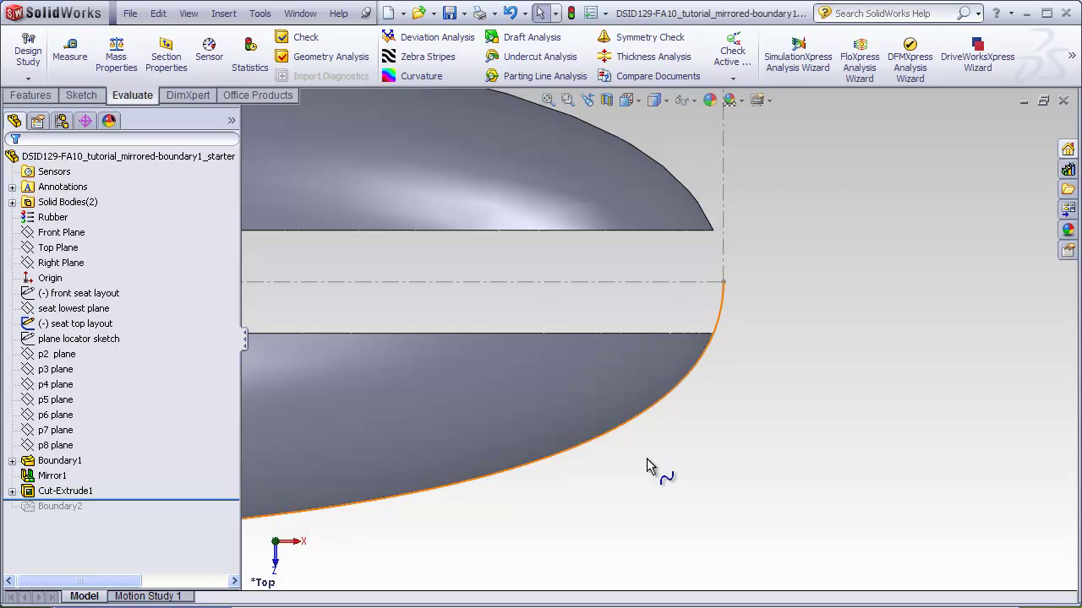
Step: Roll Boundary2 back in and view the seat from the Front with the layout sketch shown
{"action": "left_click_drag", "start_coordinate": [209, 499], "coordinate": [212, 512]}
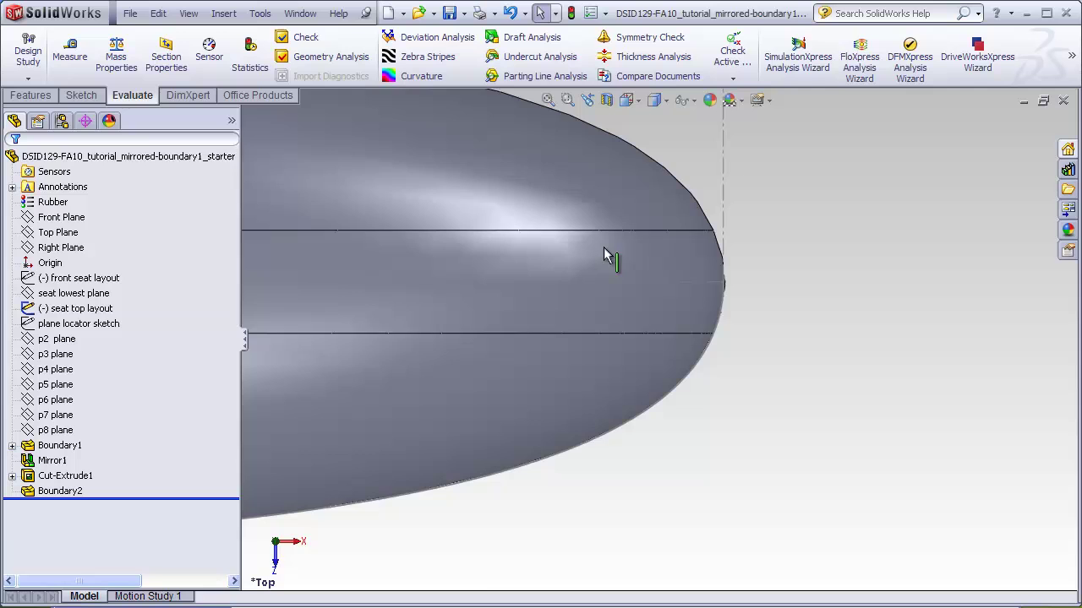
{"action": "scroll", "coordinate": [693, 273], "scroll_direction": "down", "scroll_amount": 4}
{"action": "scroll", "coordinate": [750, 330], "scroll_direction": "down", "scroll_amount": 3}
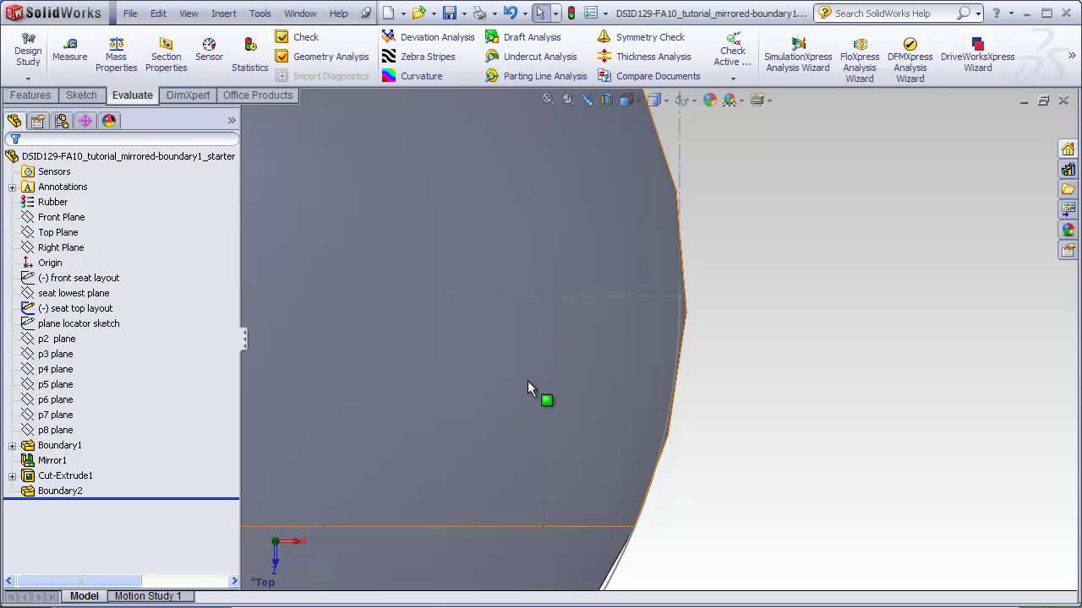
{"action": "scroll", "coordinate": [708, 333], "scroll_direction": "down", "scroll_amount": 3}
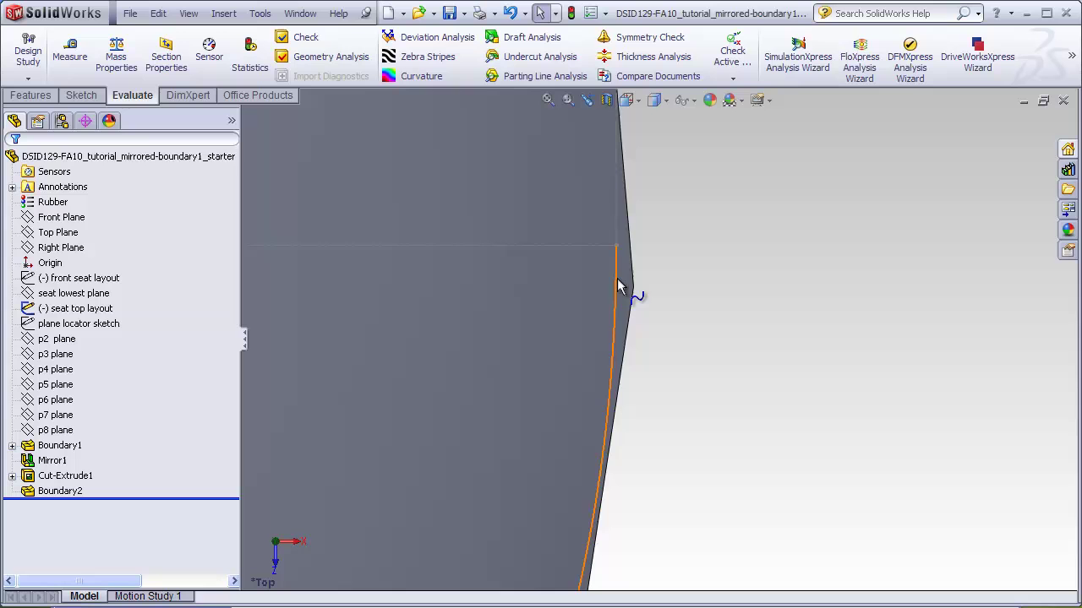
{"action": "scroll", "coordinate": [689, 324], "scroll_direction": "up", "scroll_amount": 3}
{"action": "left_click", "coordinate": [627, 100]}
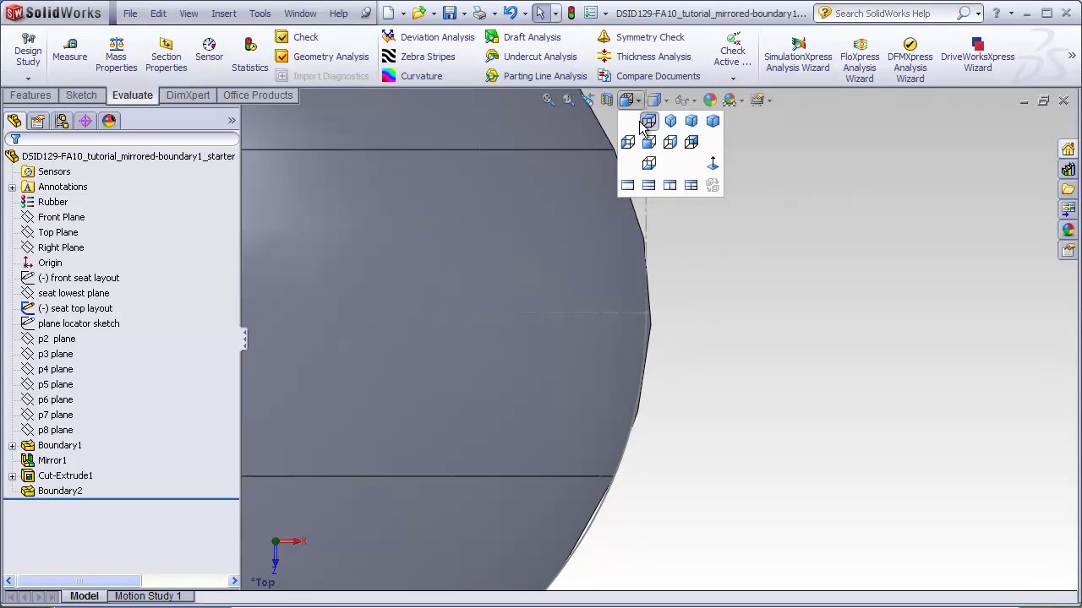
{"action": "left_click", "coordinate": [644, 123]}
{"action": "scroll", "coordinate": [898, 342], "scroll_direction": "down", "scroll_amount": 5}
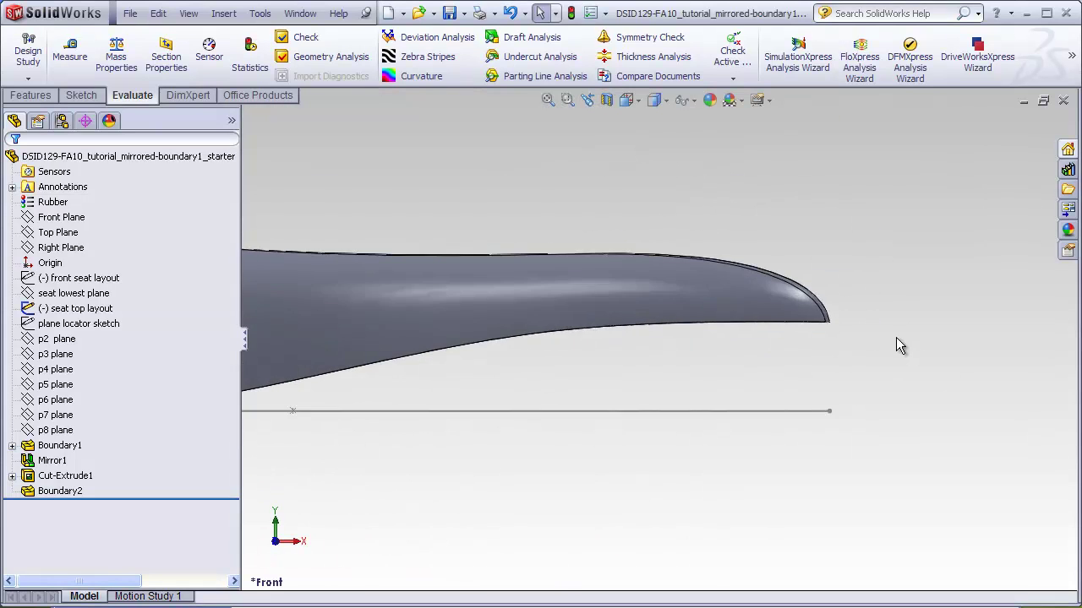
{"action": "scroll", "coordinate": [898, 342], "scroll_direction": "down", "scroll_amount": 3}
{"action": "right_click", "coordinate": [116, 281]}
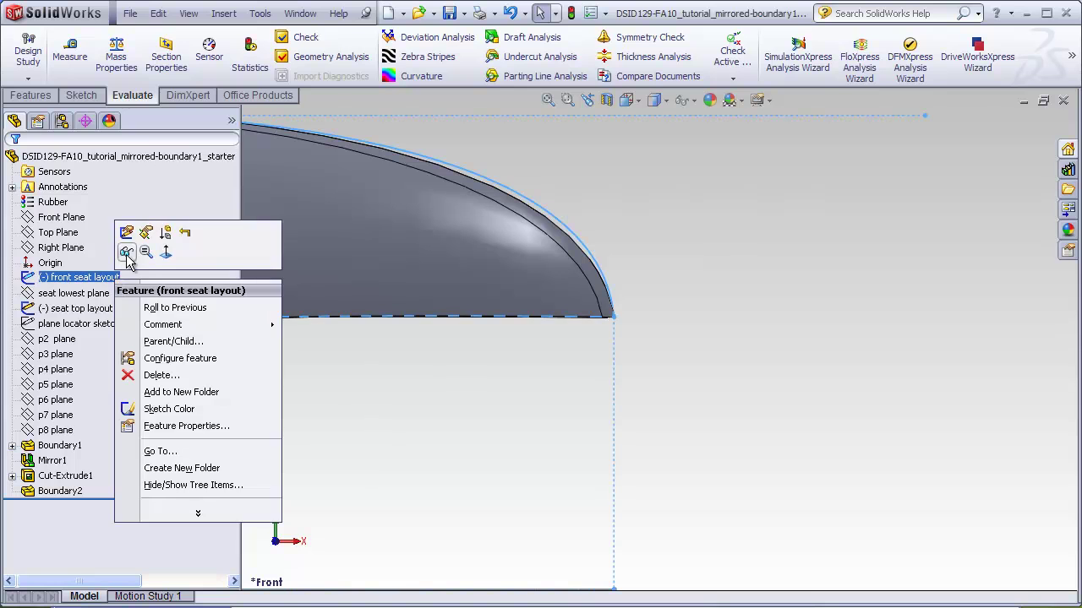
{"action": "left_click", "coordinate": [619, 255]}
{"action": "scroll", "coordinate": [619, 255], "scroll_direction": "down", "scroll_amount": 3}
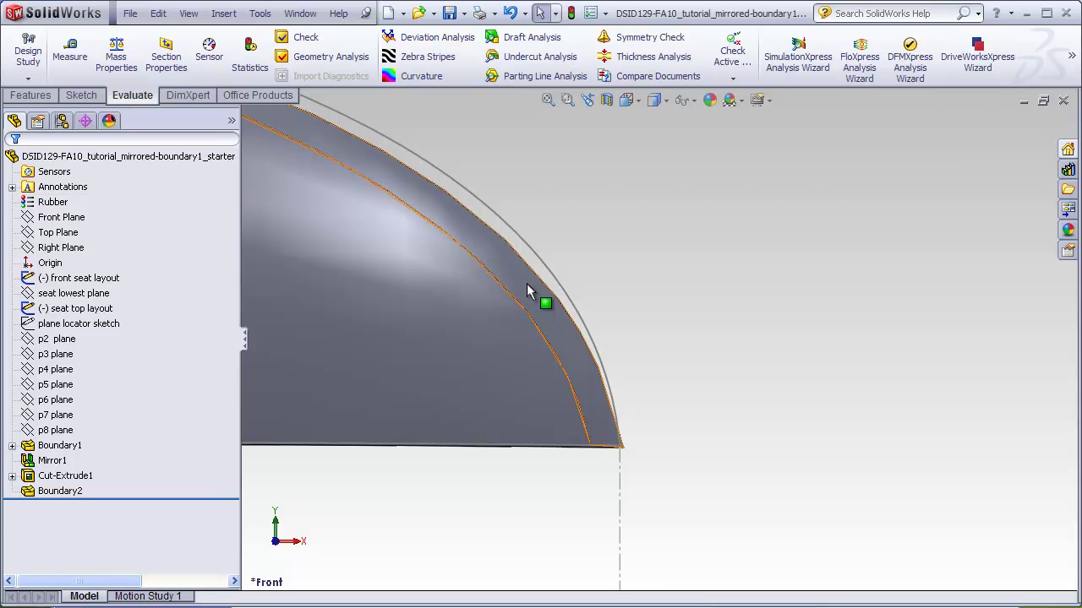
Step: Orbit and zoom around the seat nose to inspect the bridging strip from underneath
{"action": "middle_click_drag", "start_coordinate": [502, 268], "coordinate": [522, 314]}
{"action": "scroll", "coordinate": [549, 296], "scroll_direction": "down", "scroll_amount": 2}
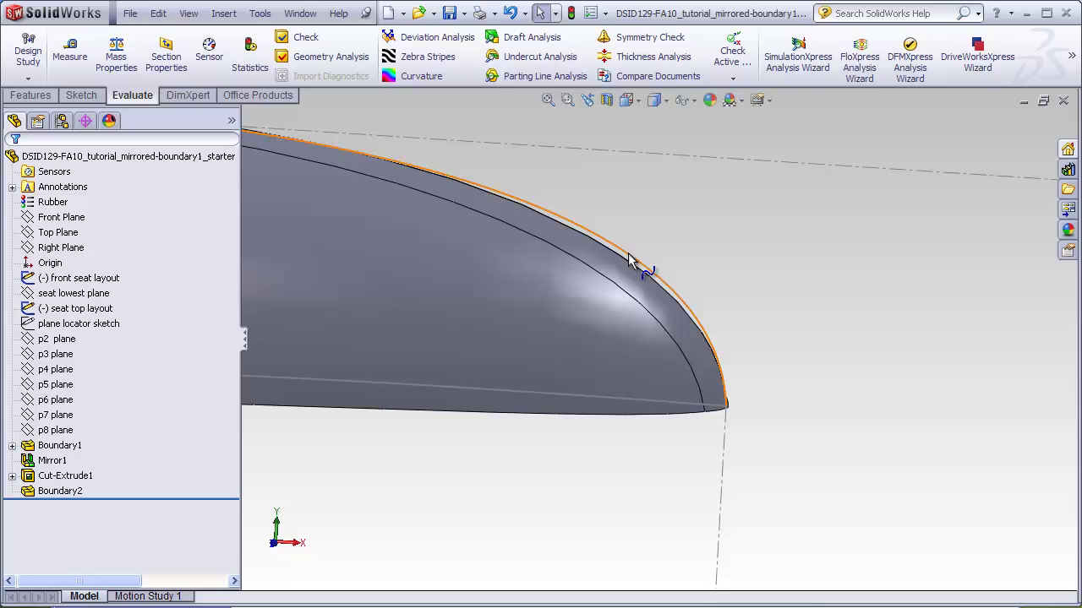
{"action": "middle_click_drag", "start_coordinate": [628, 259], "coordinate": [692, 313]}
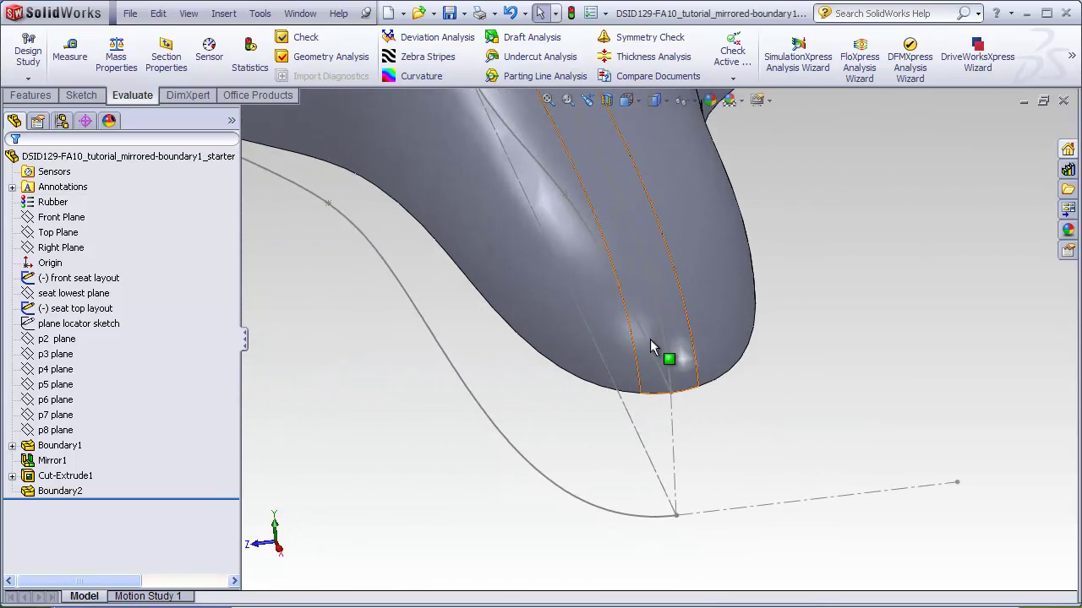
{"action": "middle_click_drag", "start_coordinate": [669, 355], "coordinate": [693, 360]}
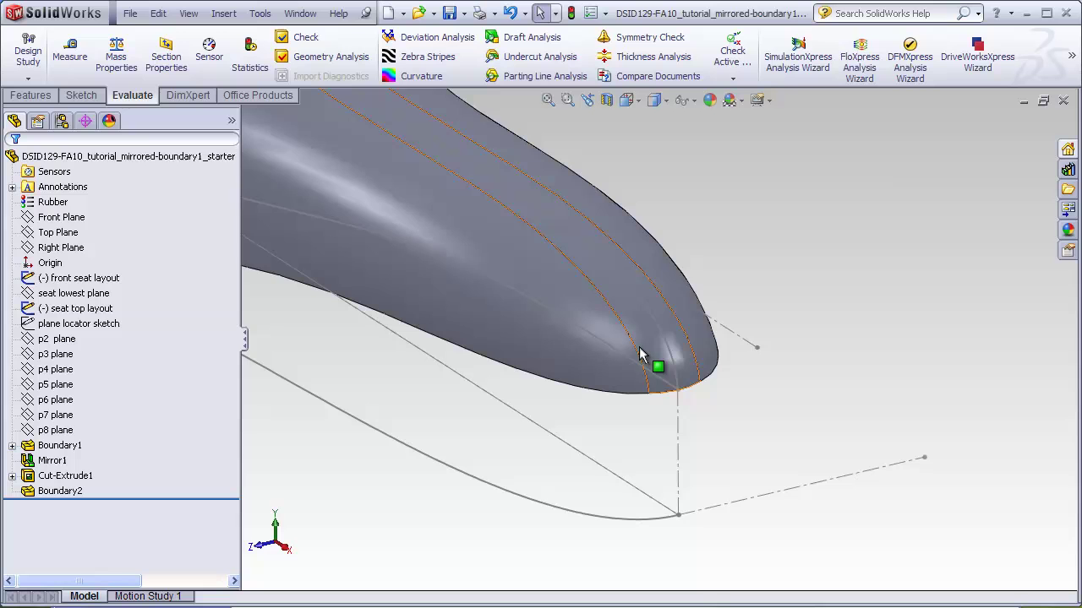
{"action": "middle_click_drag", "start_coordinate": [618, 301], "coordinate": [653, 290]}
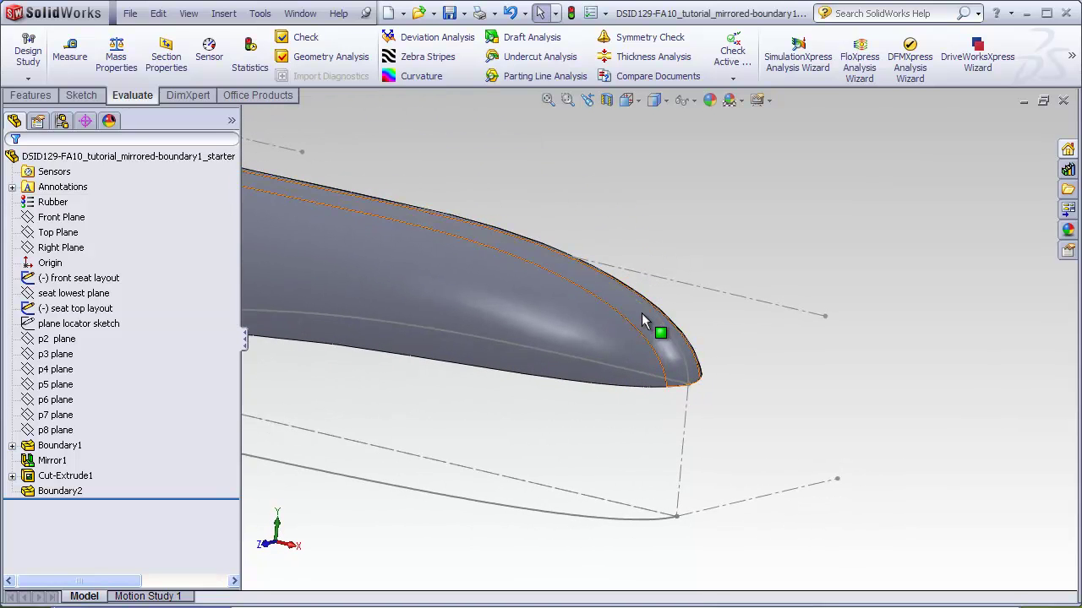
{"action": "mouse_move", "coordinate": [643, 307]}
{"action": "middle_mouse_down"}
{"action": "mouse_move", "coordinate": [678, 280]}
{"action": "mouse_move", "coordinate": [687, 329]}
{"action": "mouse_move", "coordinate": [653, 323]}
{"action": "mouse_move", "coordinate": [593, 362]}
{"action": "middle_mouse_up"}
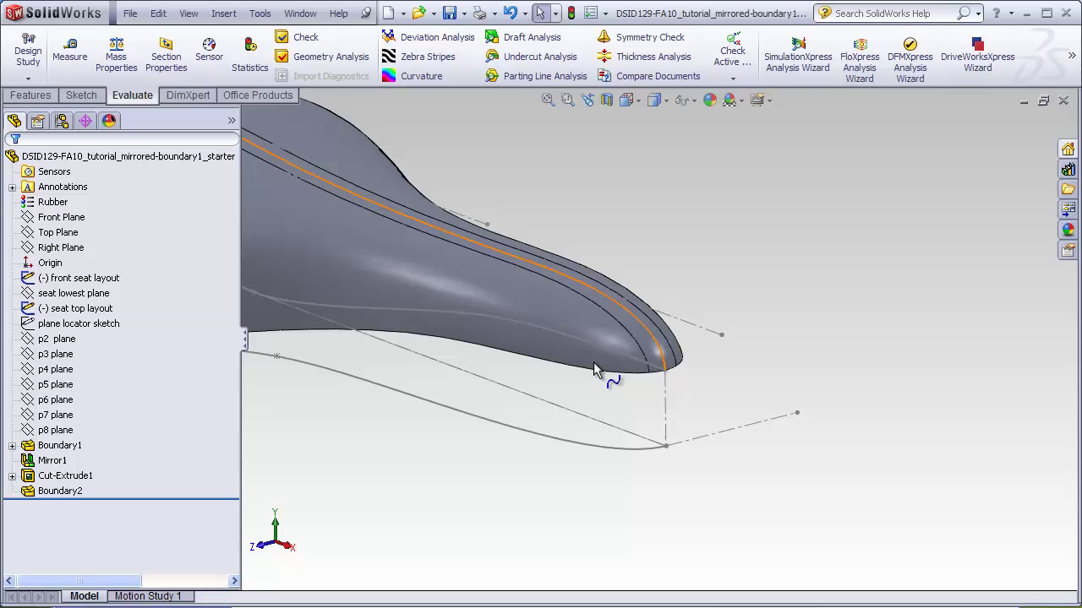
{"action": "scroll", "coordinate": [639, 331], "scroll_direction": "down", "scroll_amount": 4}
Step: Delete the Boundary2 bridging feature and confirm the removal
{"action": "left_click", "coordinate": [635, 334]}
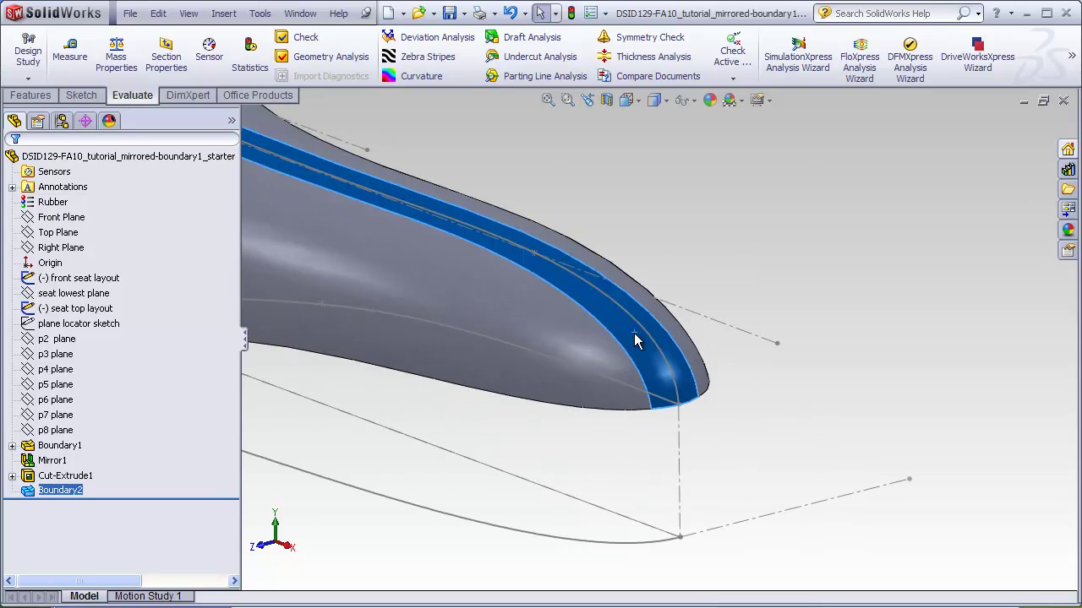
{"action": "key", "text": "Delete"}
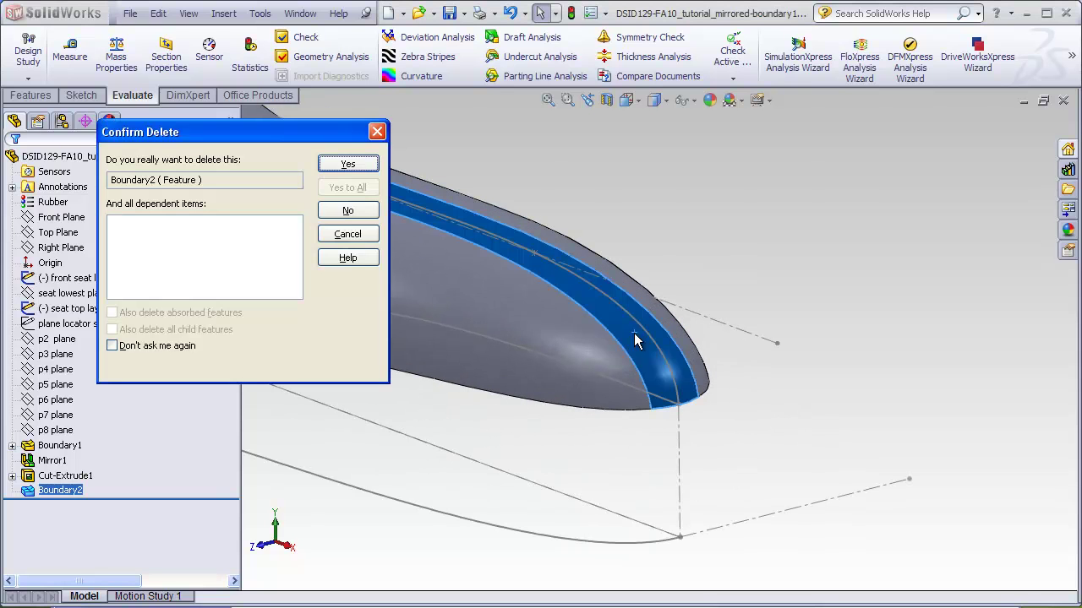
{"action": "left_click", "coordinate": [348, 164]}
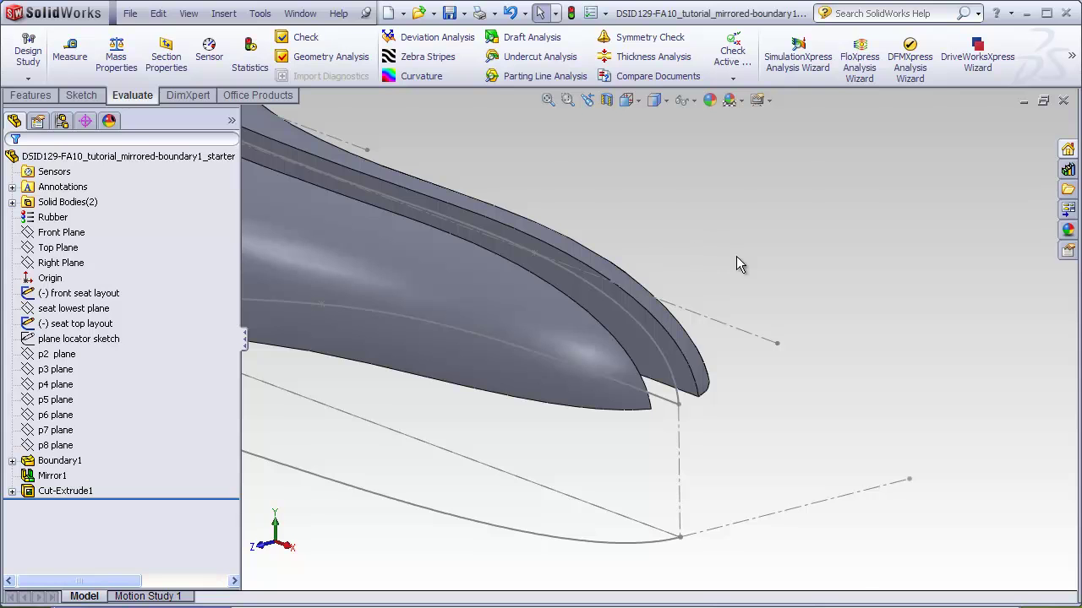
Step: Inspect the gap between the two separate seat halves from normal, fitted and underside views
{"action": "middle_click_drag", "start_coordinate": [706, 289], "coordinate": [610, 287]}
{"action": "scroll", "coordinate": [566, 274], "scroll_direction": "up", "scroll_amount": 5}
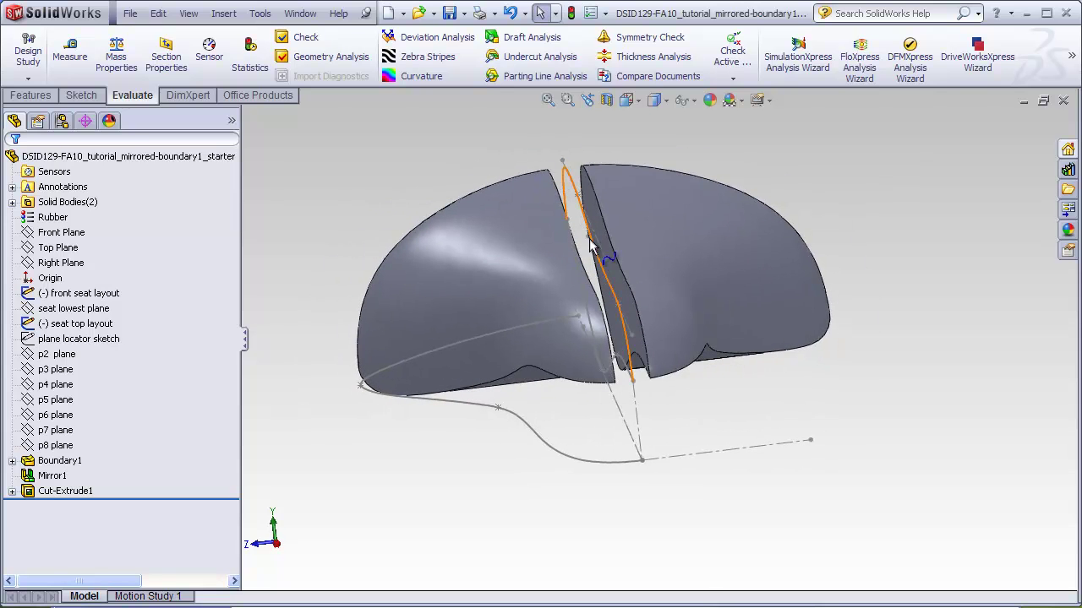
{"action": "left_click", "coordinate": [635, 362]}
{"action": "key", "text": "ctrl+8"}
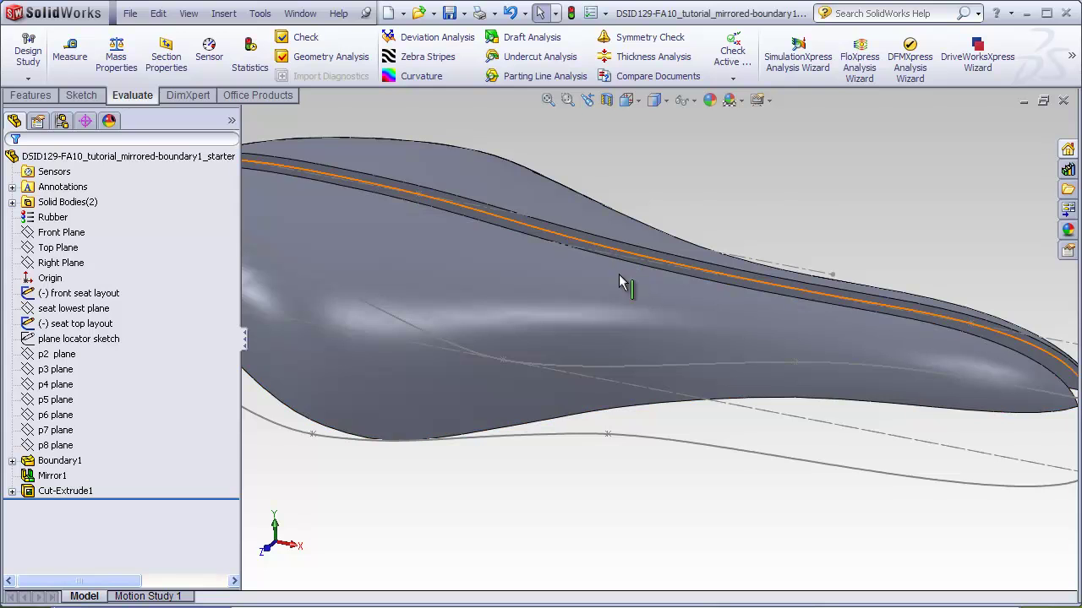
{"action": "key", "text": "f"}
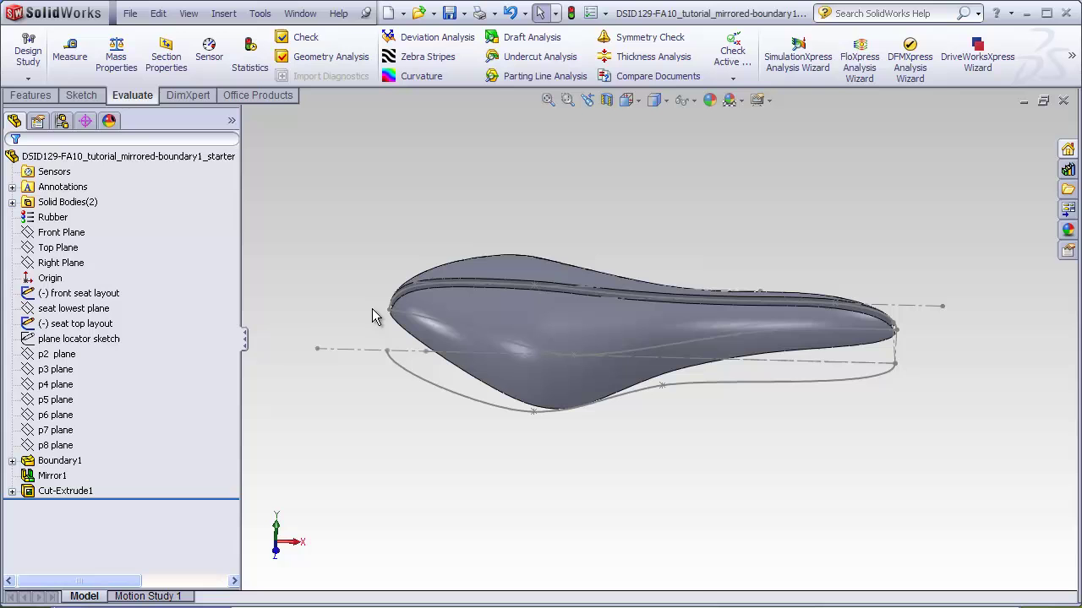
{"action": "middle_click_drag", "start_coordinate": [622, 252], "coordinate": [693, 282]}
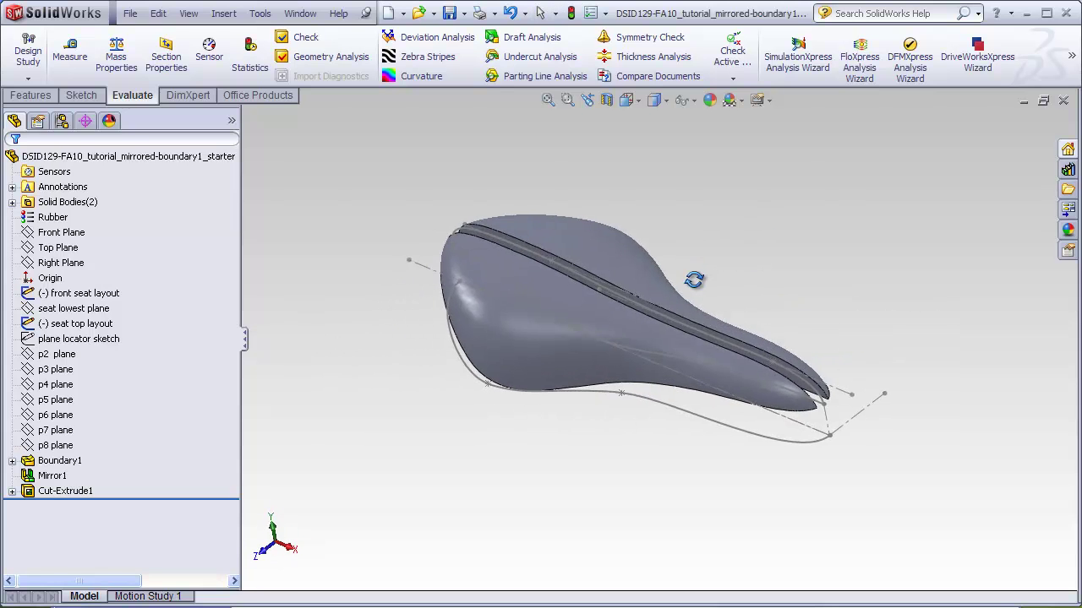
{"action": "scroll", "coordinate": [778, 372], "scroll_direction": "down", "scroll_amount": 5}
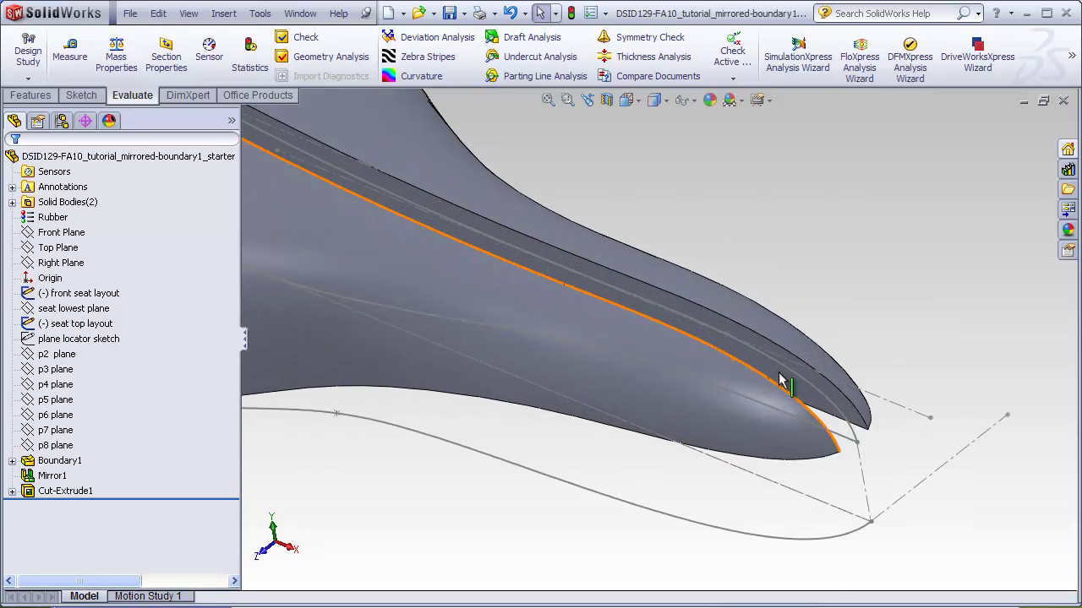
{"action": "left_click", "coordinate": [748, 338]}
{"action": "middle_click_drag", "start_coordinate": [889, 328], "coordinate": [603, 298]}
{"action": "left_click", "coordinate": [461, 407]}
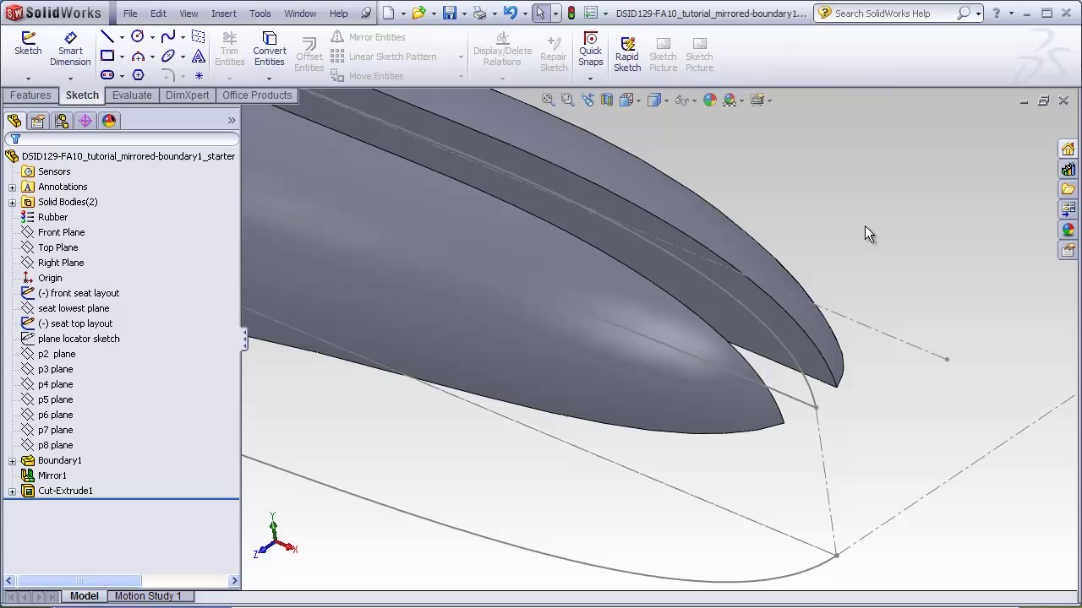
Step: Sketch on the Front Plane, converting the two front seat layout curves into Sketch5
{"action": "left_click", "coordinate": [61, 232]}
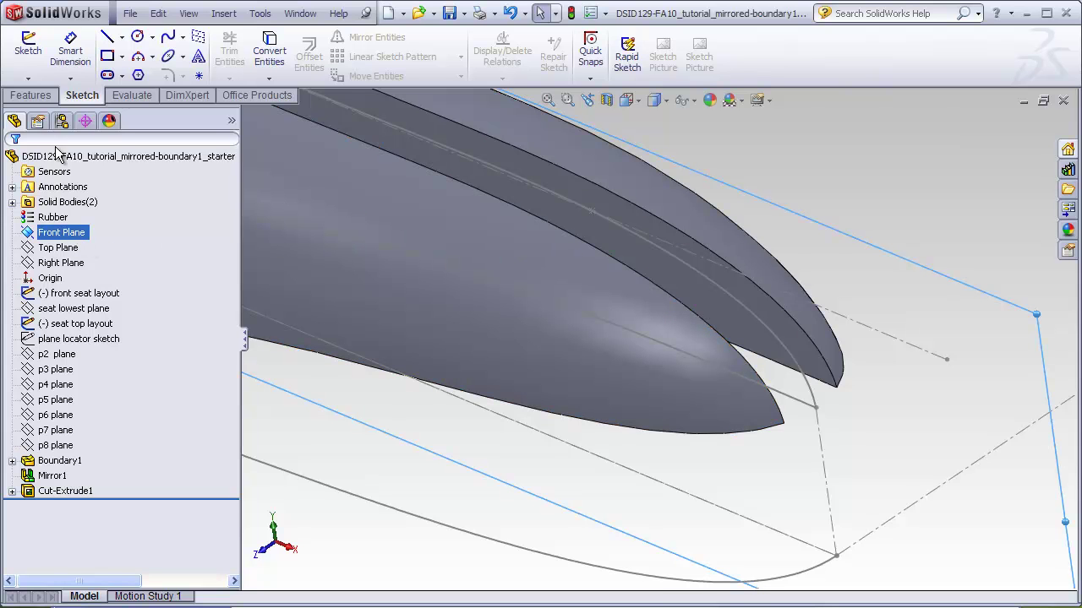
{"action": "left_click", "coordinate": [27, 51]}
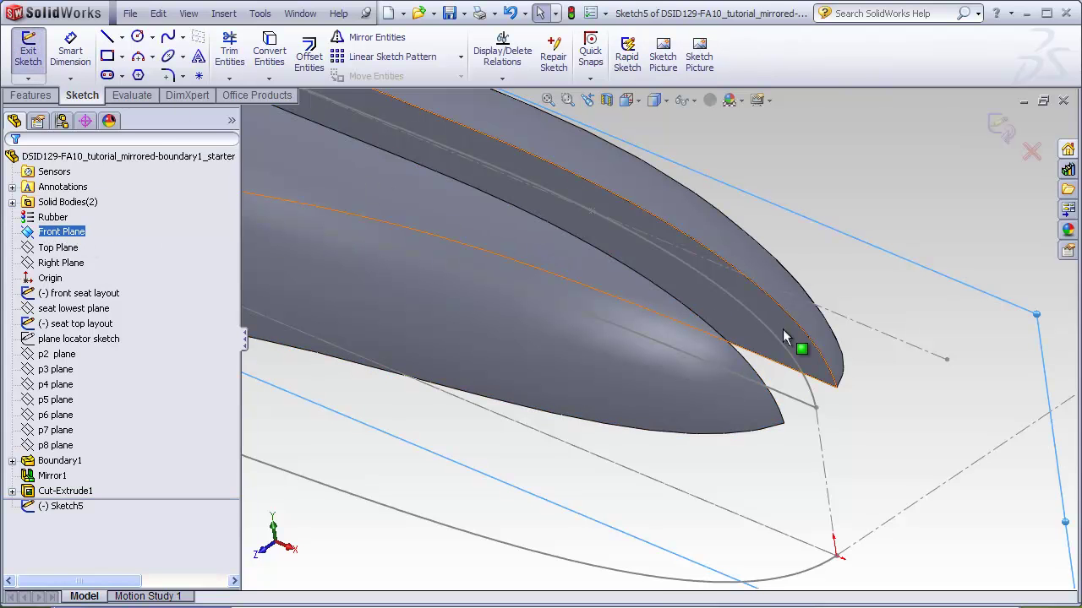
{"action": "left_click", "coordinate": [269, 50]}
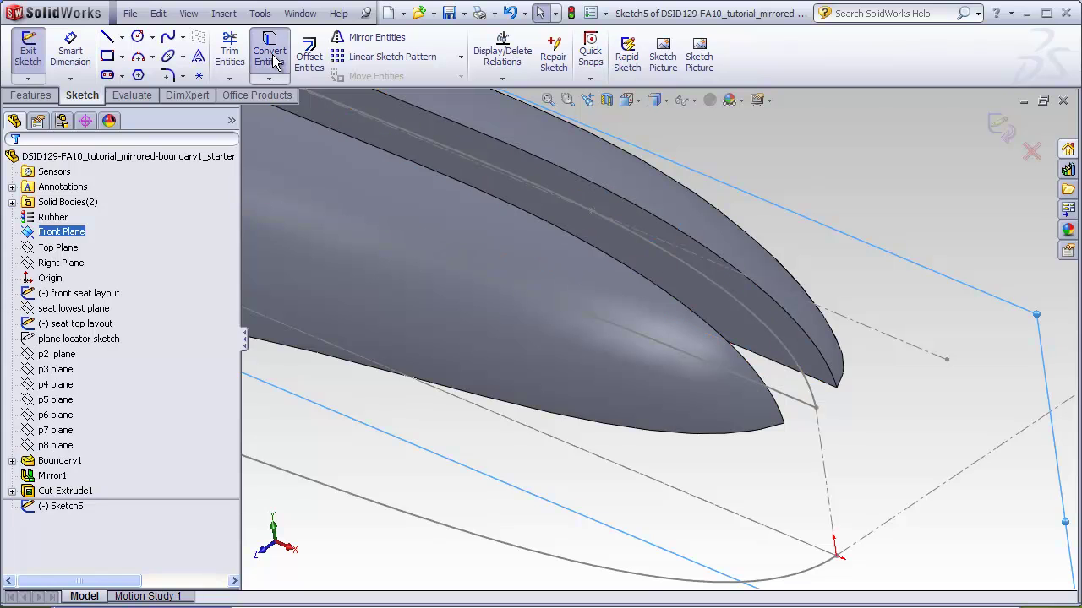
{"action": "left_click", "coordinate": [783, 342]}
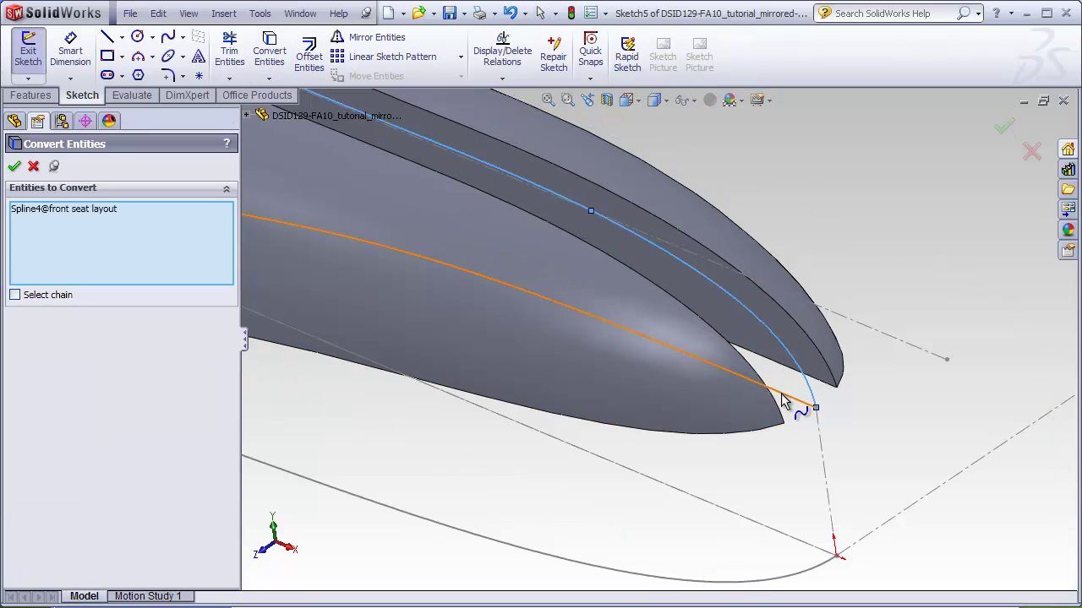
{"action": "left_click", "coordinate": [795, 401]}
{"action": "left_click", "coordinate": [14, 167]}
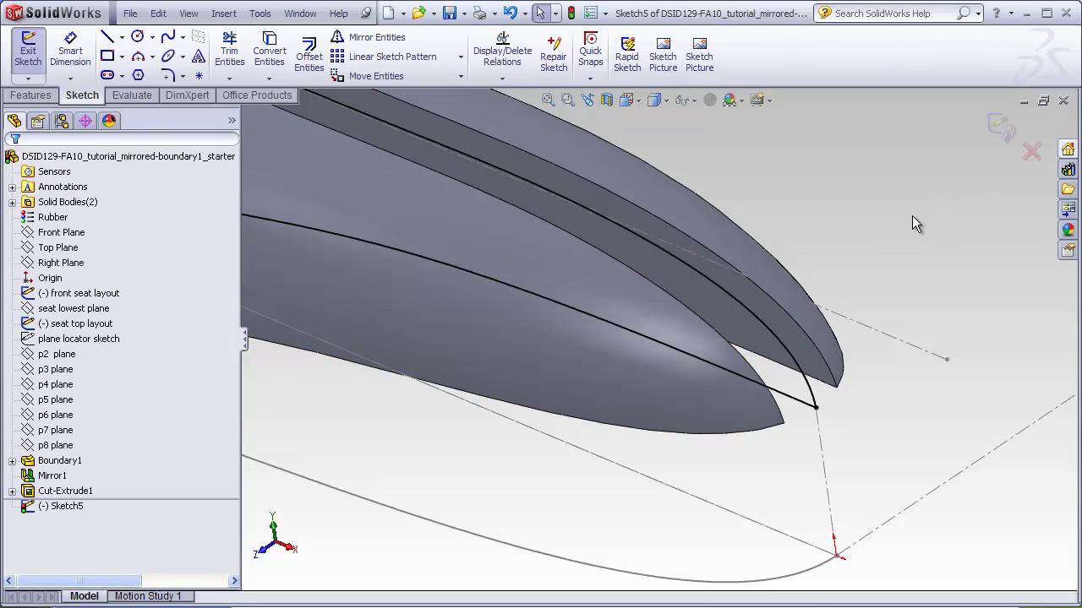
{"action": "left_click", "coordinate": [1009, 125]}
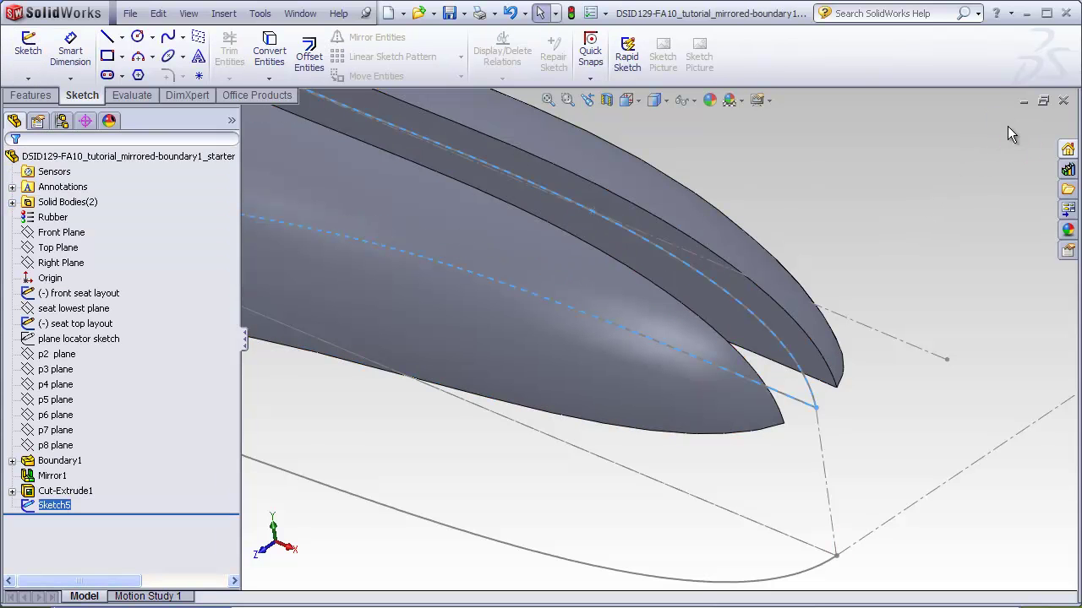
{"action": "key", "text": "Escape"}
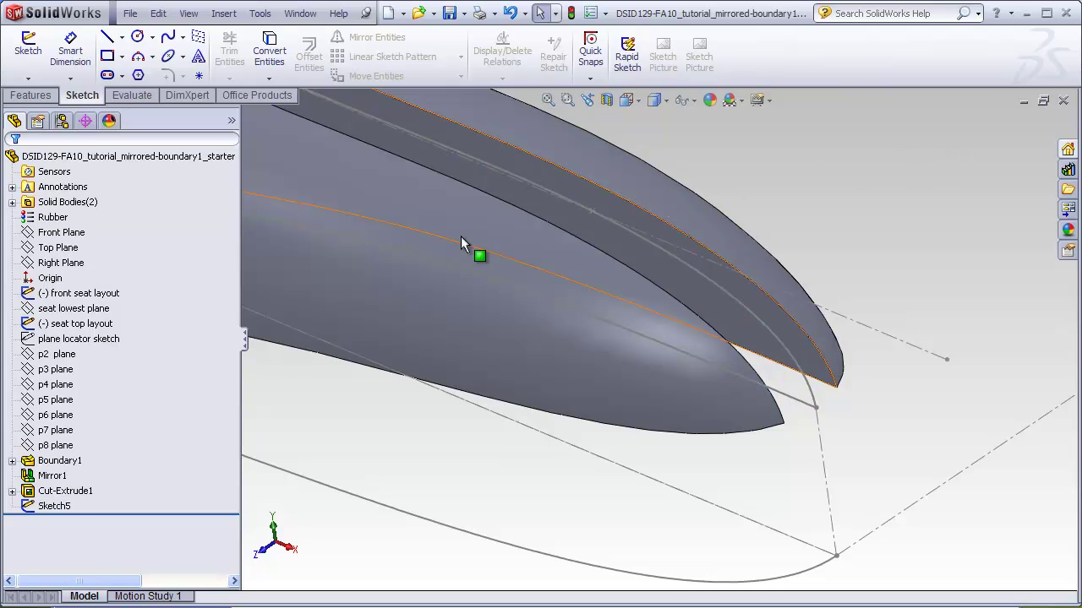
Step: Hide the front seat layout and seat top layout sketches, then view the nose gap
{"action": "left_click", "coordinate": [108, 292]}
{"action": "right_click", "coordinate": [109, 292]}
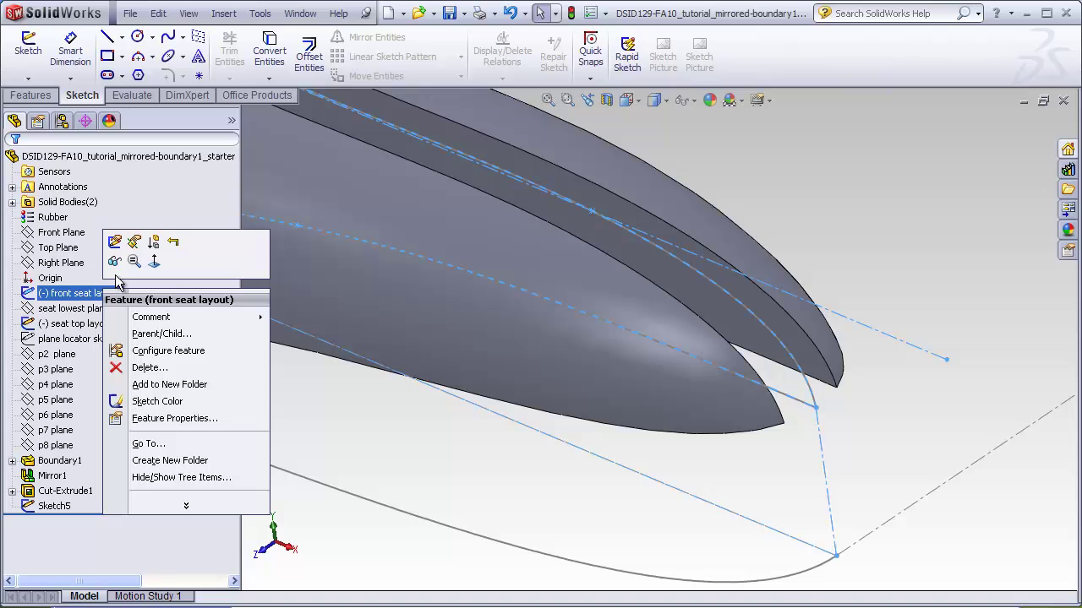
{"action": "left_click", "coordinate": [99, 324]}
{"action": "left_click", "coordinate": [99, 324]}
{"action": "right_click", "coordinate": [99, 324]}
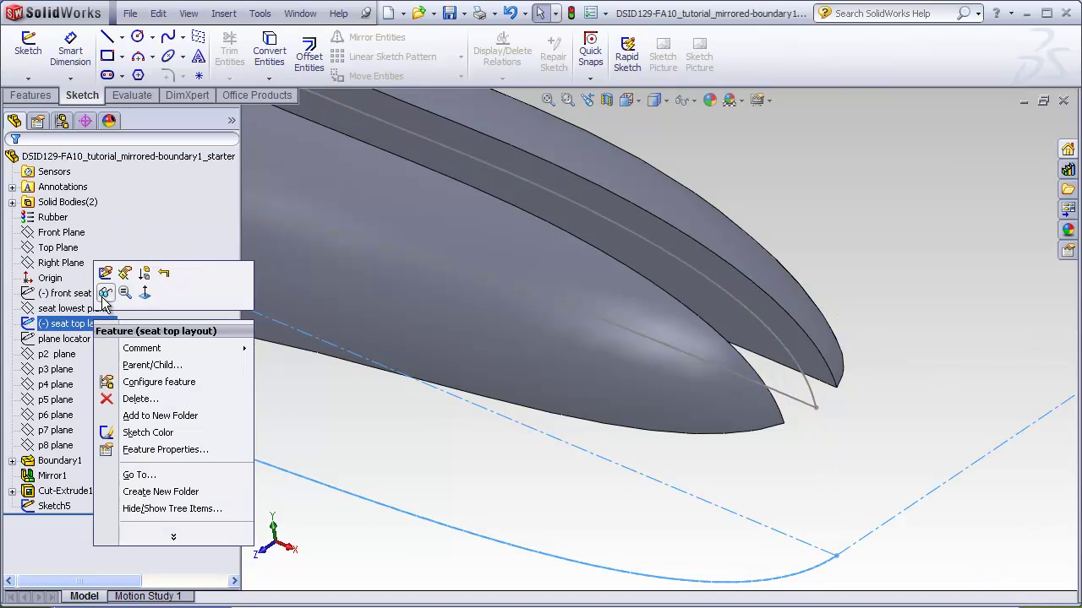
{"action": "left_click", "coordinate": [105, 293]}
{"action": "mouse_move", "coordinate": [802, 289]}
{"action": "middle_mouse_down"}
{"action": "mouse_move", "coordinate": [762, 263]}
{"action": "mouse_move", "coordinate": [760, 286]}
{"action": "middle_mouse_up"}
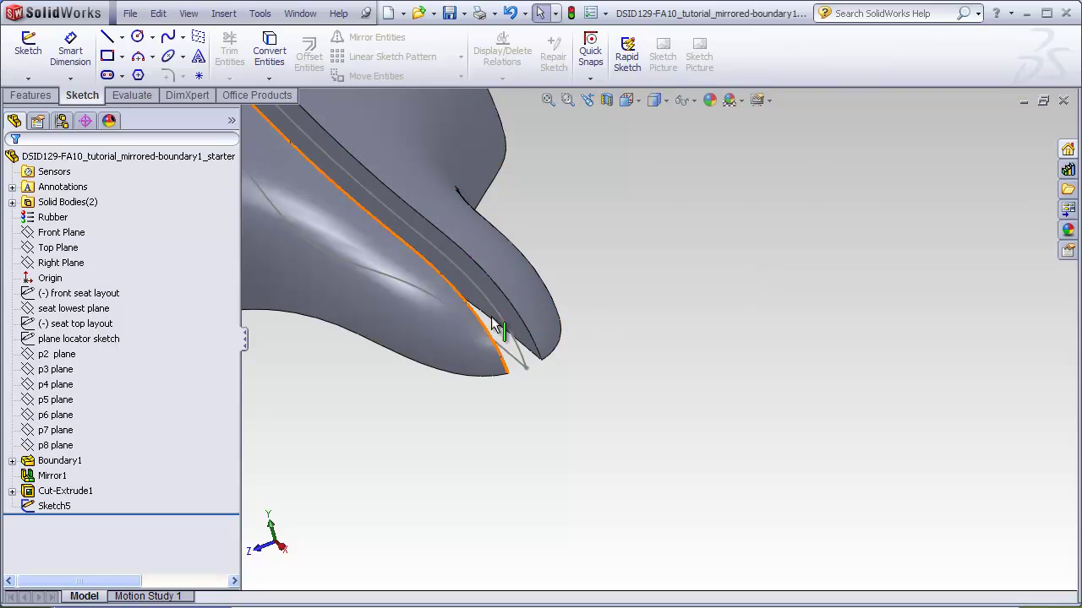
{"action": "scroll", "coordinate": [495, 307], "scroll_direction": "down", "scroll_amount": 3}
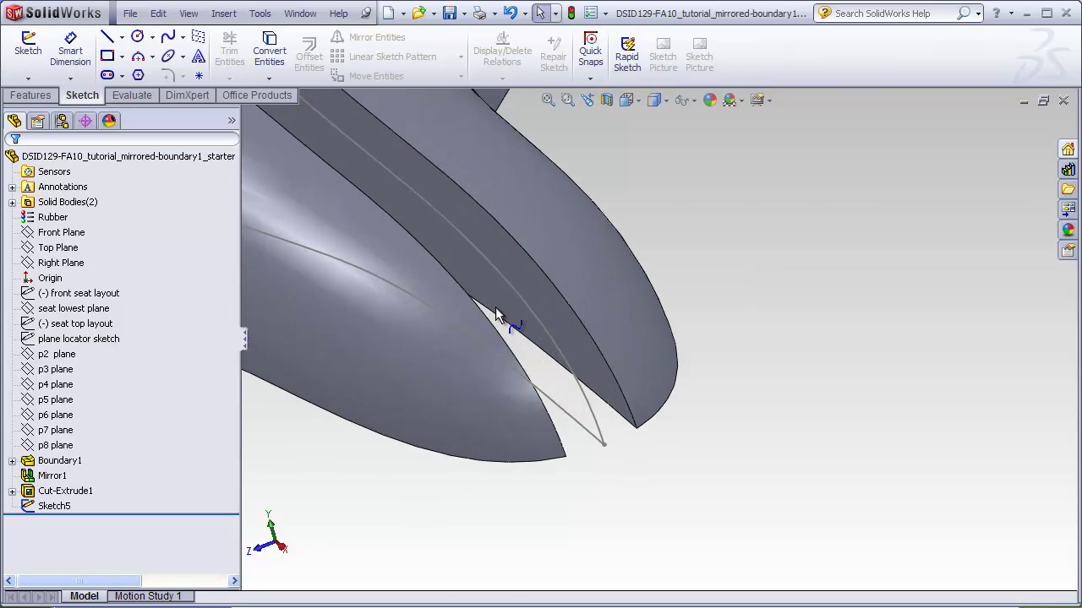
Step: Start a Boundary feature with profiles Face<1>, Sketch5 and Face<2> across the gap
{"action": "left_click", "coordinate": [38, 96]}
{"action": "left_click", "coordinate": [165, 75]}
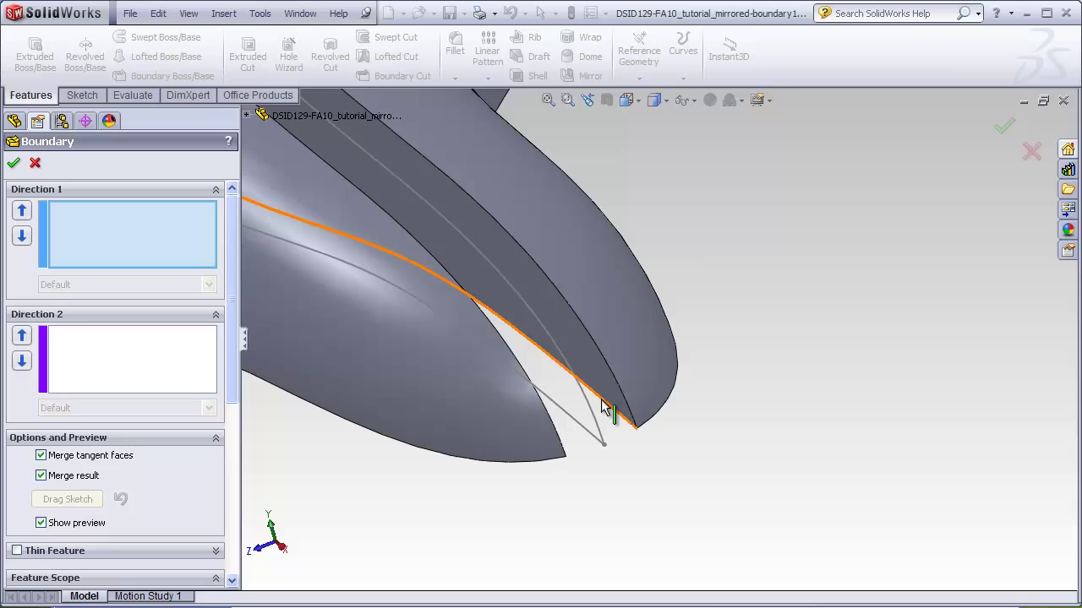
{"action": "left_click", "coordinate": [606, 396]}
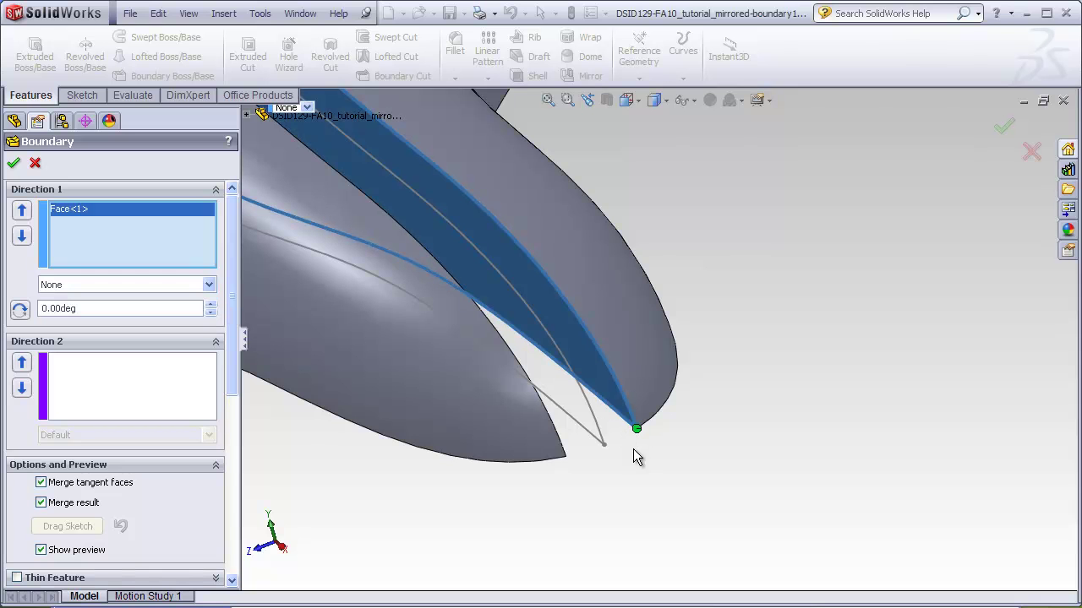
{"action": "left_click", "coordinate": [595, 422]}
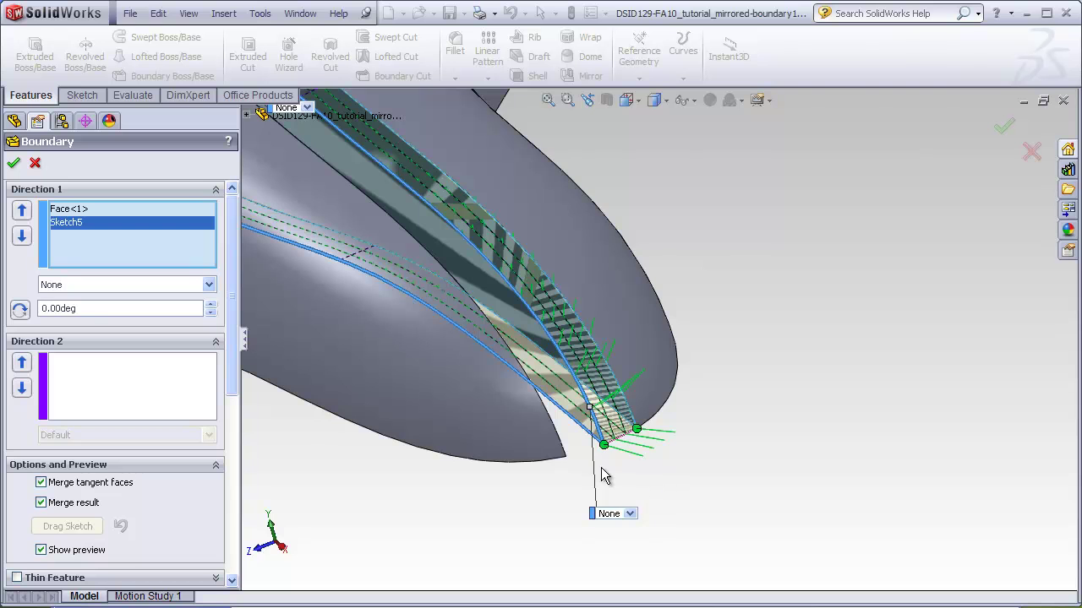
{"action": "middle_click_drag", "start_coordinate": [601, 474], "coordinate": [562, 504]}
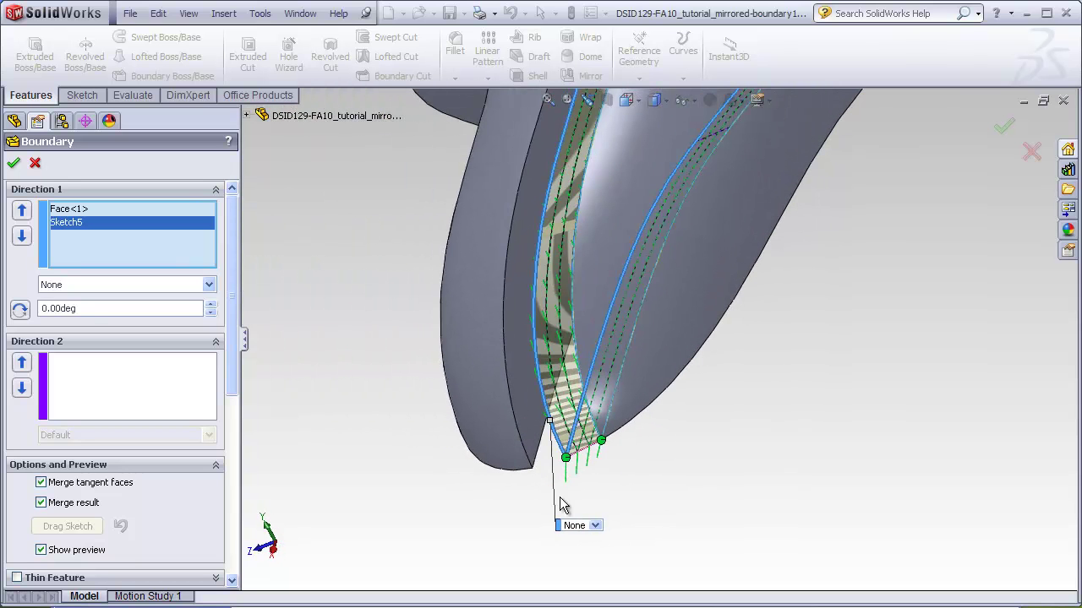
{"action": "left_click", "coordinate": [534, 442]}
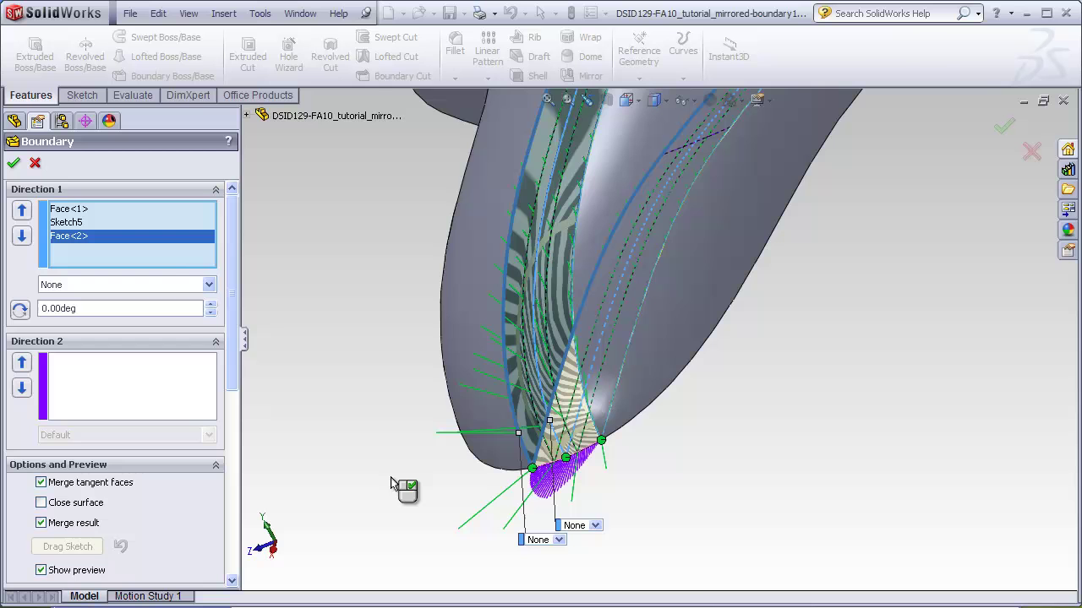
Step: Set both Face<1> and Face<2> end conditions to Curvature To Face
{"action": "left_click", "coordinate": [77, 210]}
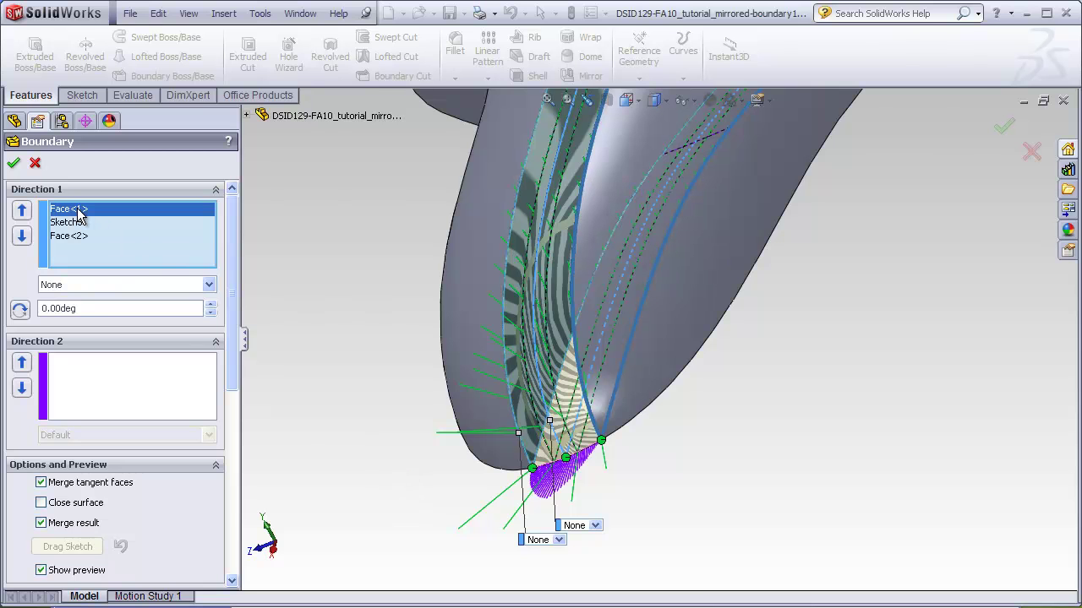
{"action": "left_click", "coordinate": [209, 284]}
{"action": "left_click", "coordinate": [165, 354]}
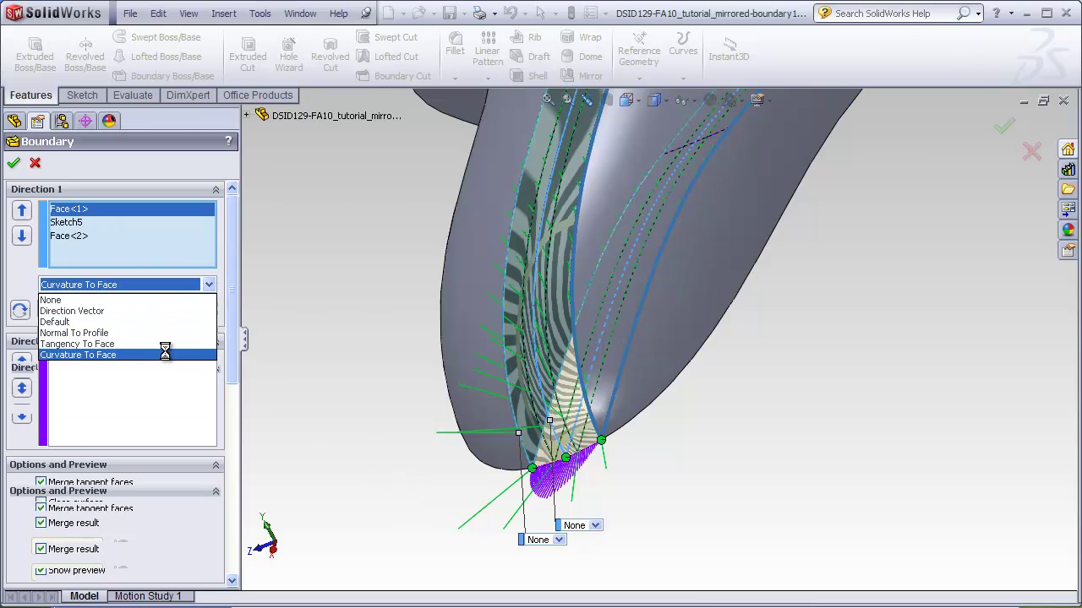
{"action": "left_click", "coordinate": [60, 239]}
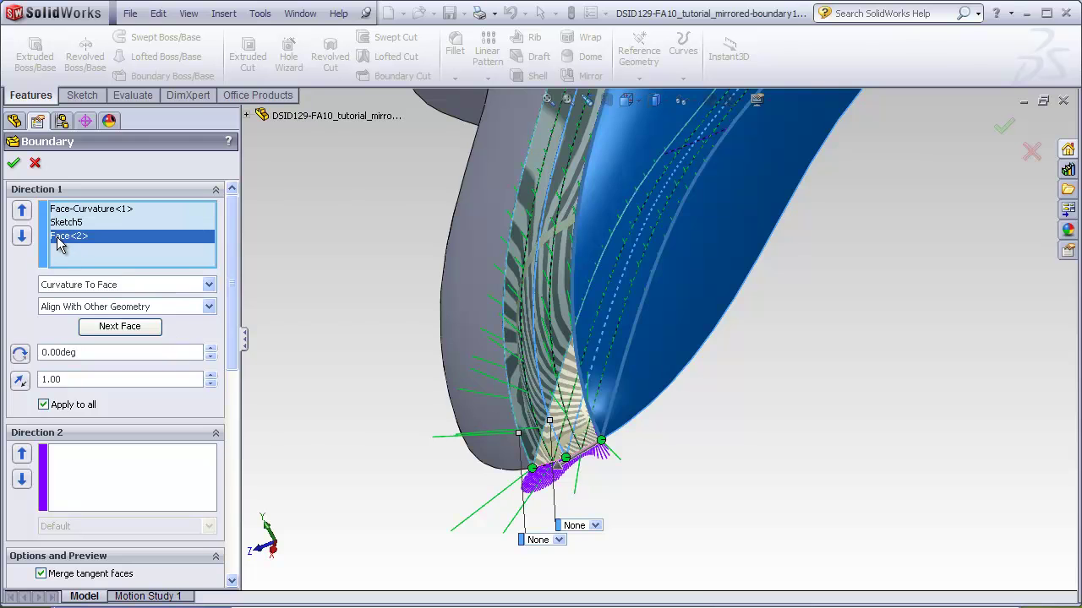
{"action": "left_click", "coordinate": [209, 285]}
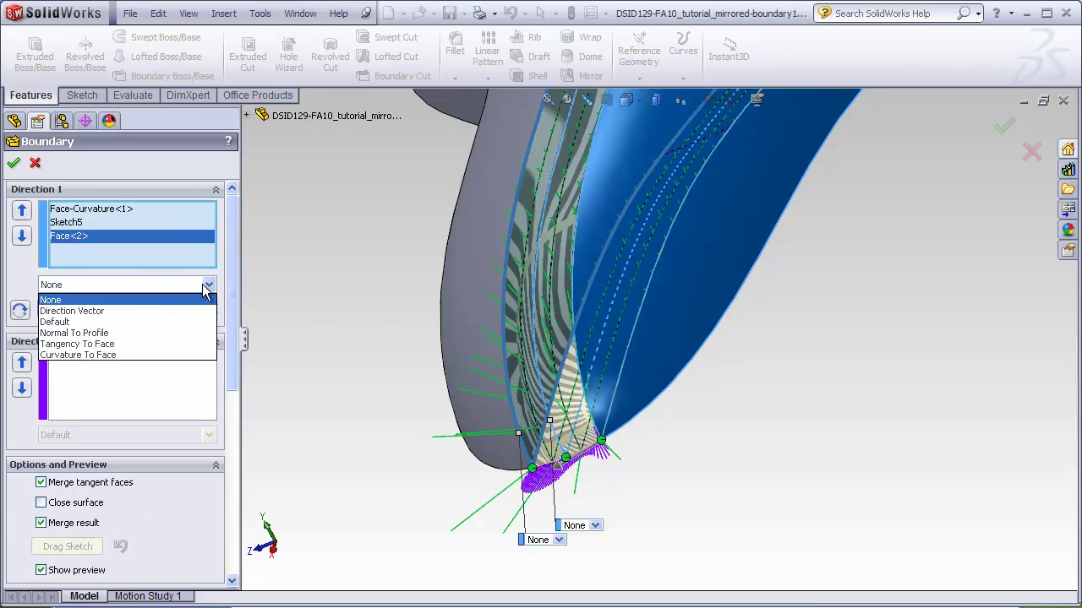
{"action": "left_click", "coordinate": [106, 355]}
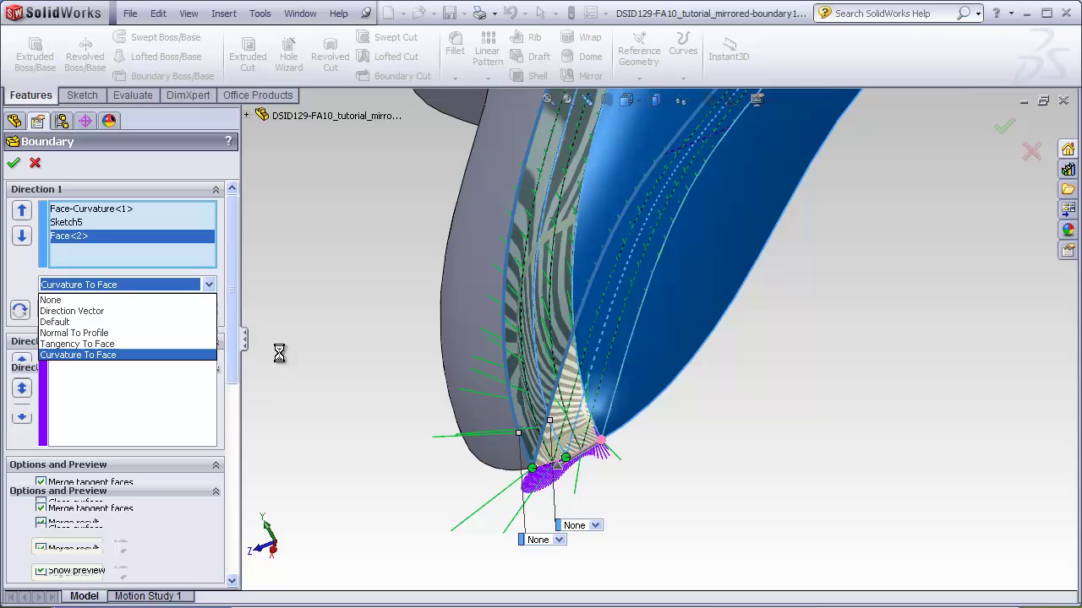
Step: Set Sketch5 to Normal To Profile and view the whole bridging surface
{"action": "left_click", "coordinate": [75, 225]}
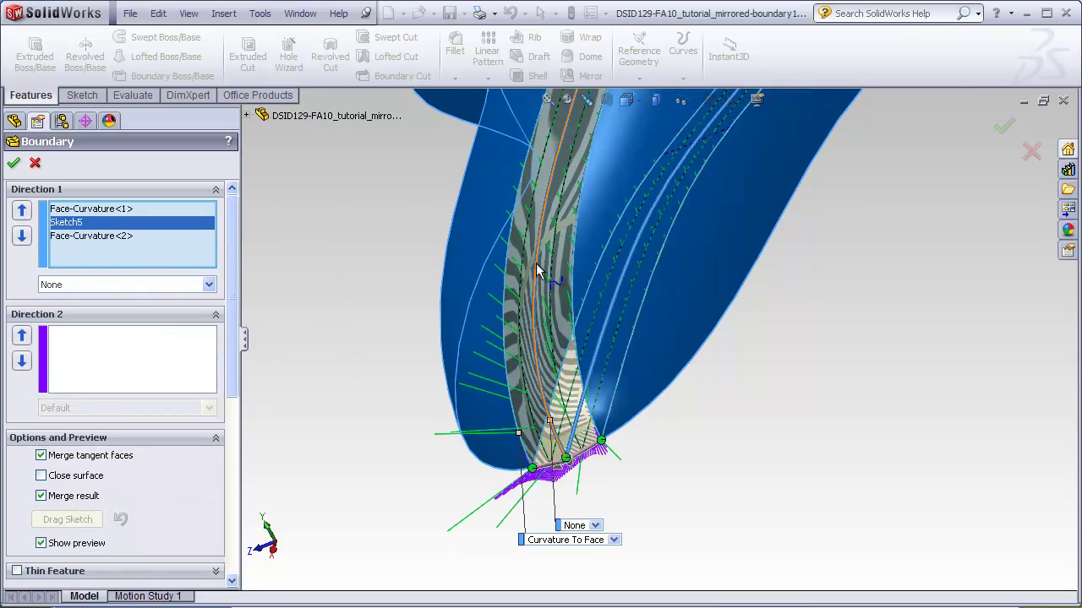
{"action": "middle_click_drag", "start_coordinate": [596, 435], "coordinate": [610, 361]}
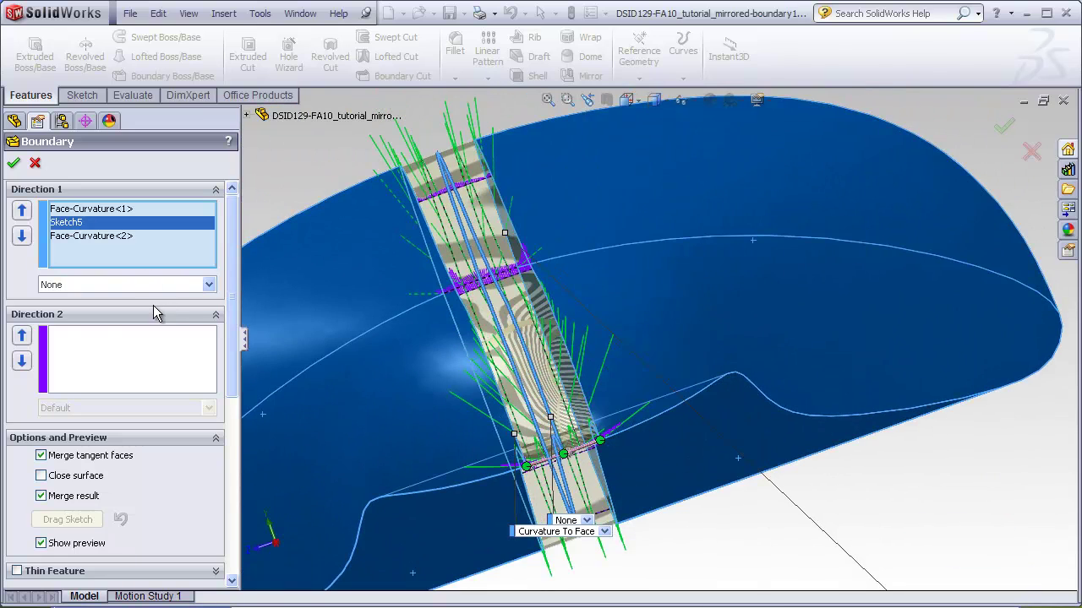
{"action": "left_click", "coordinate": [209, 286]}
{"action": "left_click", "coordinate": [115, 321]}
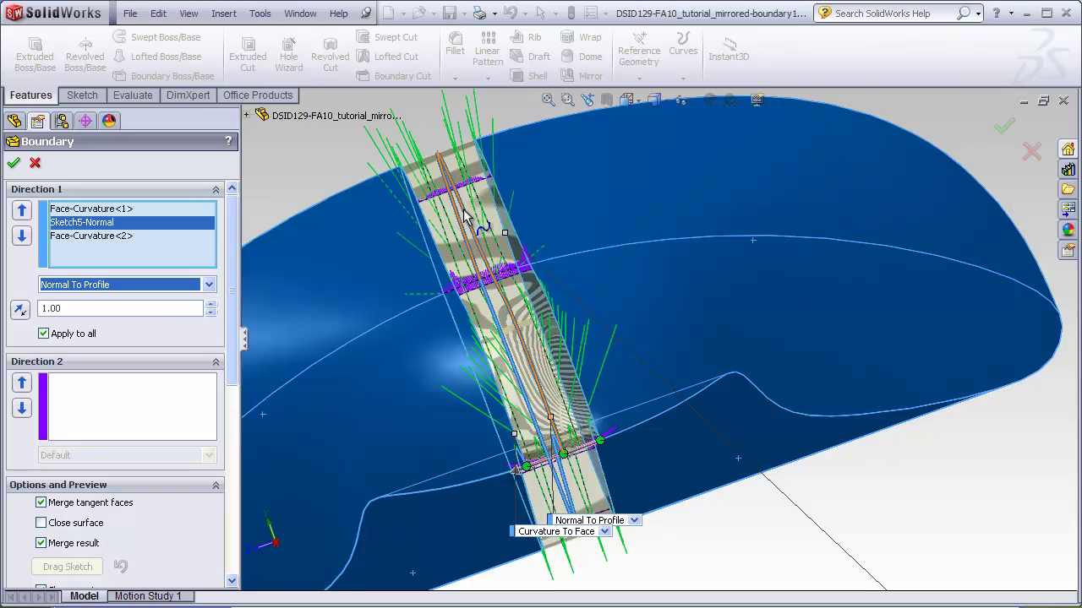
{"action": "scroll", "coordinate": [467, 218], "scroll_direction": "up", "scroll_amount": 3}
{"action": "middle_click_drag", "start_coordinate": [467, 218], "coordinate": [540, 280]}
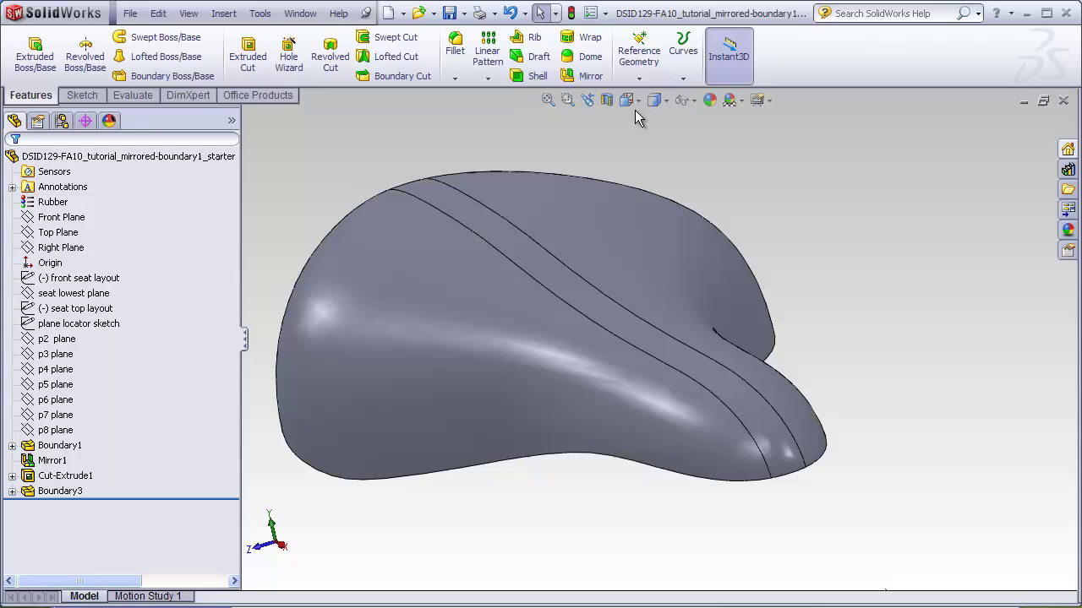
{"action": "left_click", "coordinate": [634, 103]}
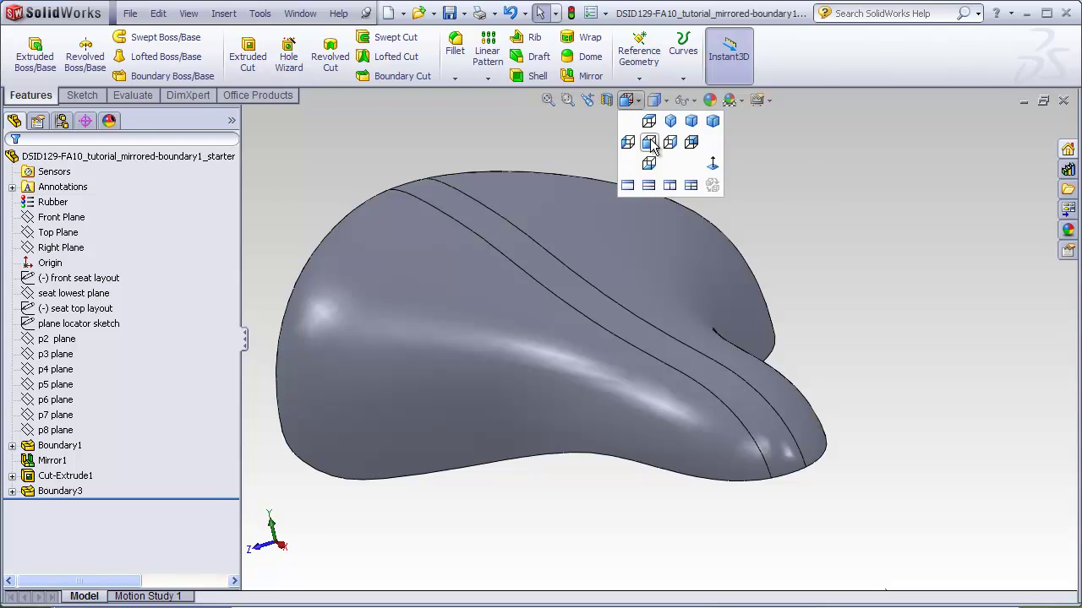
{"action": "left_click", "coordinate": [649, 142]}
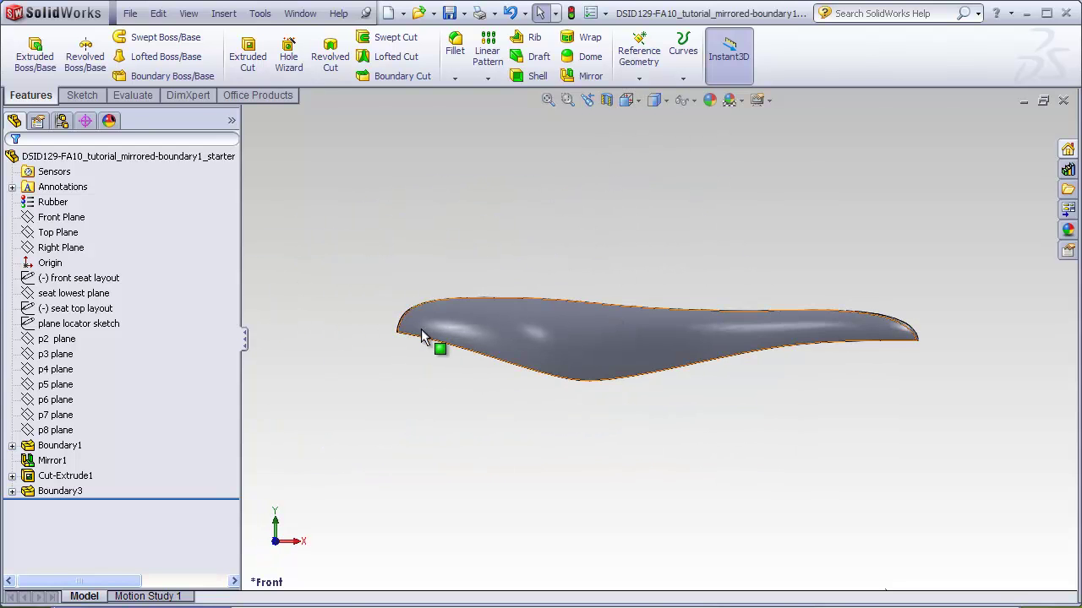
{"action": "scroll", "coordinate": [422, 335], "scroll_direction": "down", "scroll_amount": 10}
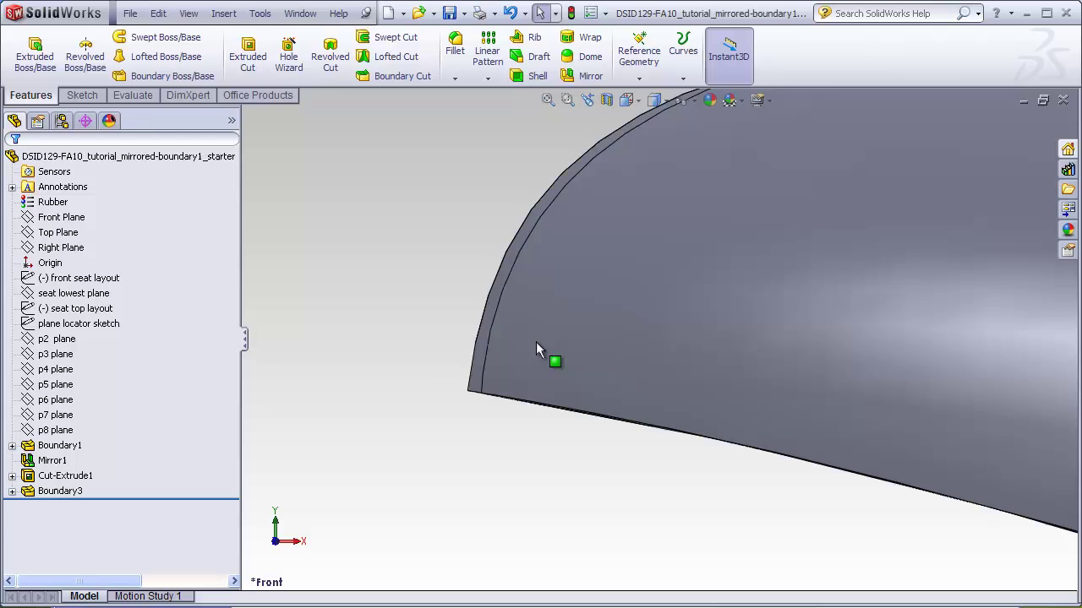
{"action": "left_click", "coordinate": [118, 280]}
{"action": "right_click", "coordinate": [110, 284]}
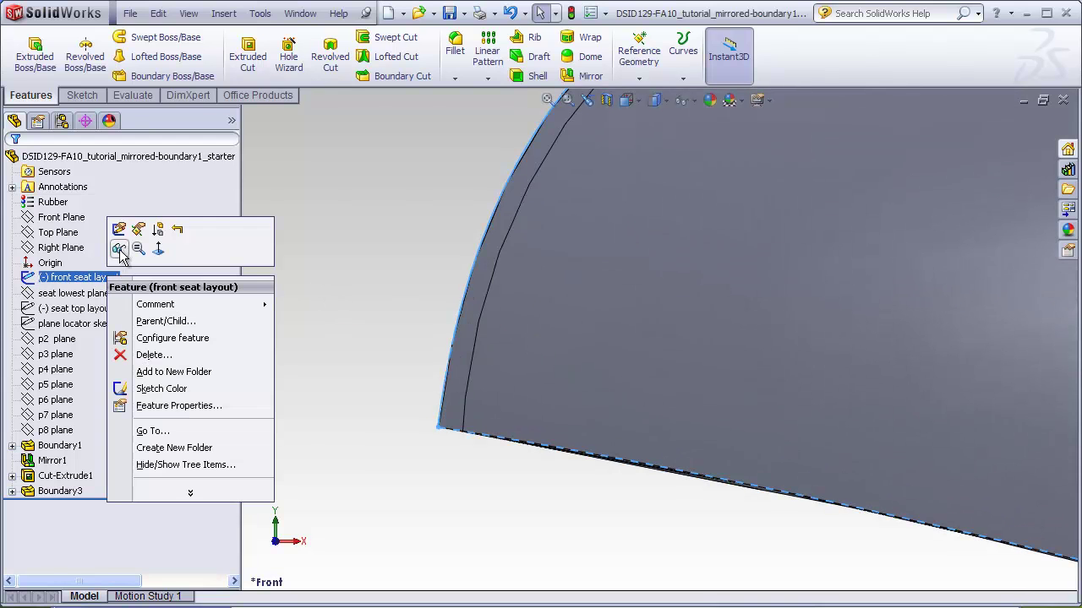
{"action": "left_click", "coordinate": [118, 250]}
{"action": "scroll", "coordinate": [508, 368], "scroll_direction": "down", "scroll_amount": 3}
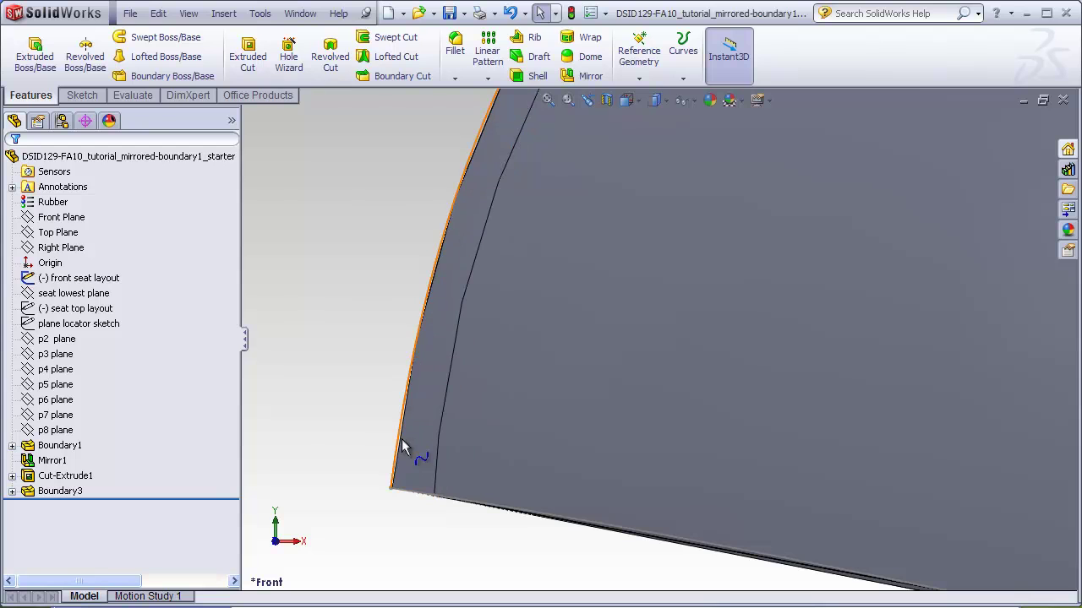
{"action": "left_click", "coordinate": [484, 140]}
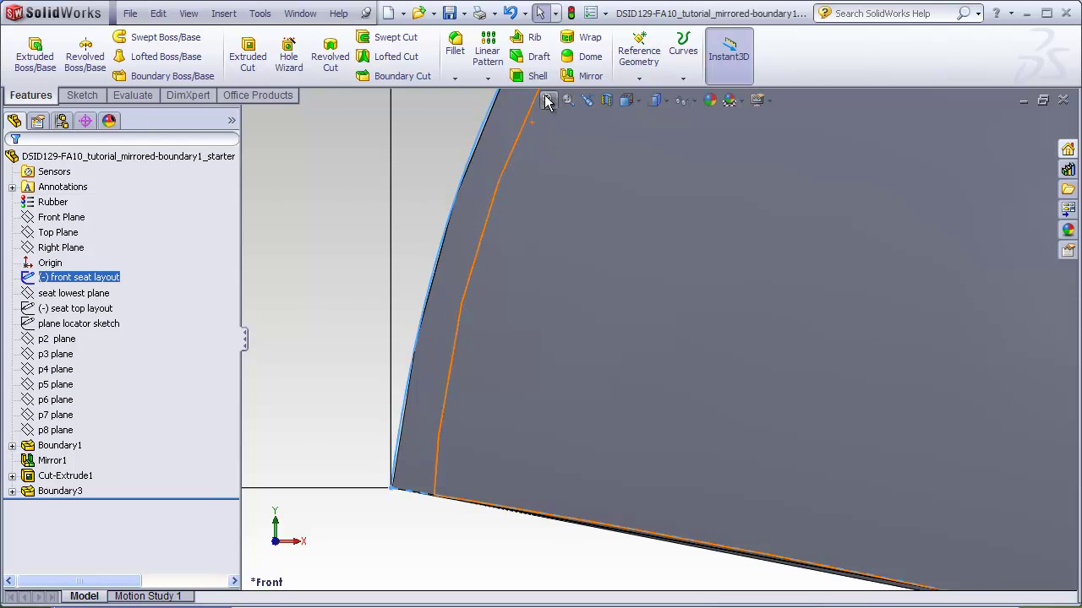
{"action": "key", "text": "f"}
{"action": "left_click", "coordinate": [482, 209]}
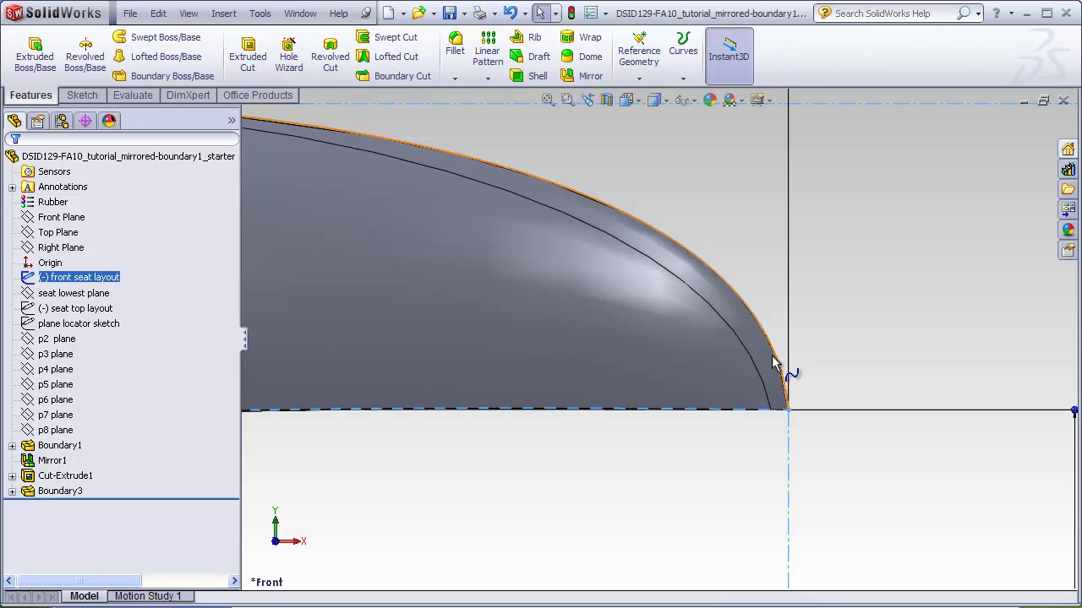
{"action": "key", "text": "ctrl+7"}
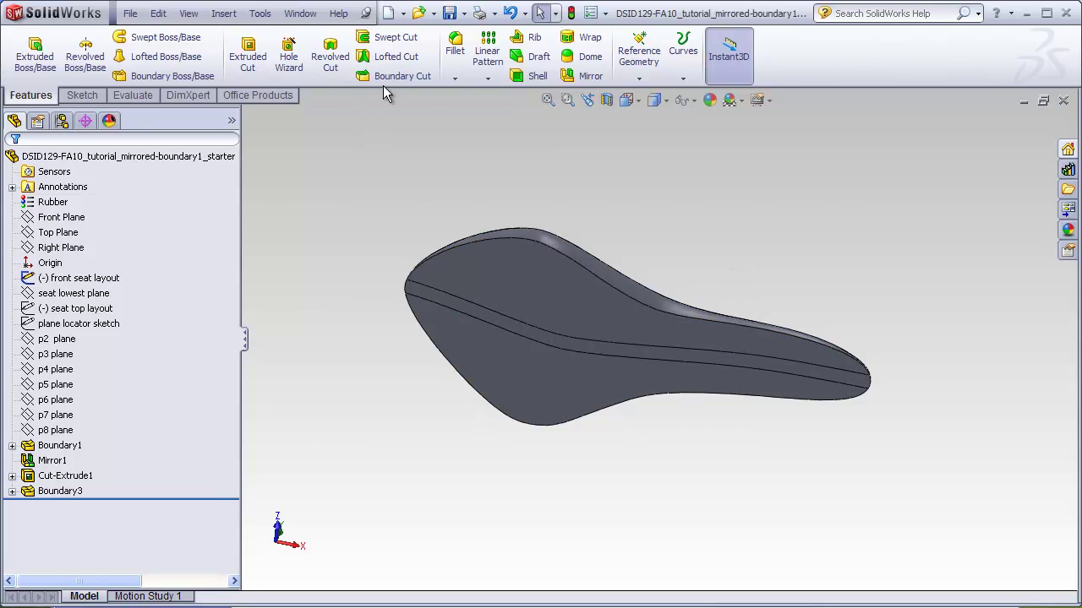
Step: Shell the seat 3.00 mm thick, removing the underside, side band and lower faces
{"action": "left_click", "coordinate": [515, 75]}
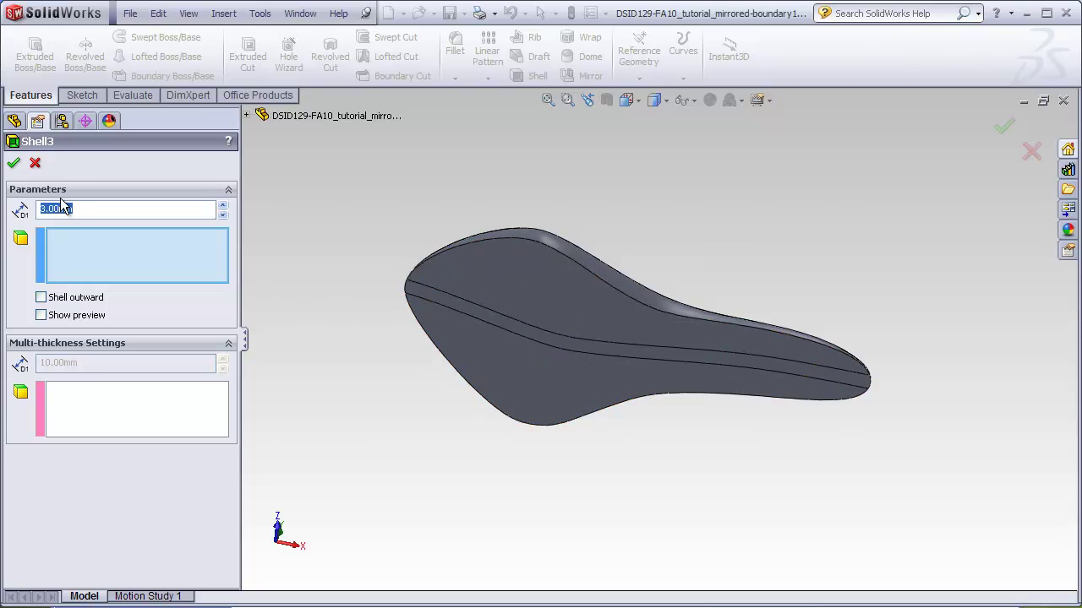
{"action": "left_click", "coordinate": [539, 305]}
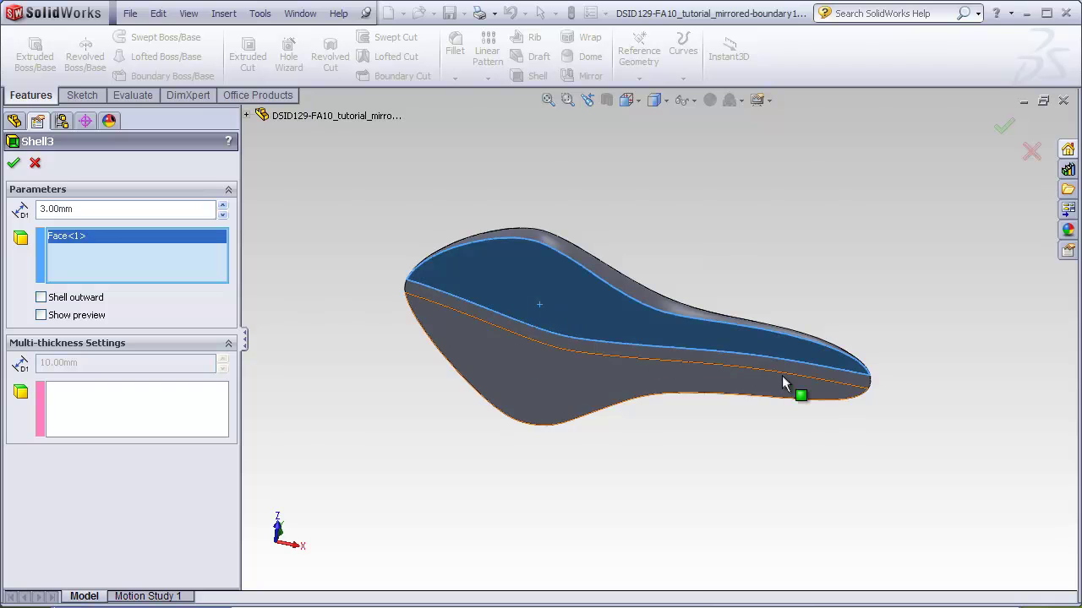
{"action": "left_click", "coordinate": [778, 376]}
{"action": "left_click", "coordinate": [778, 389]}
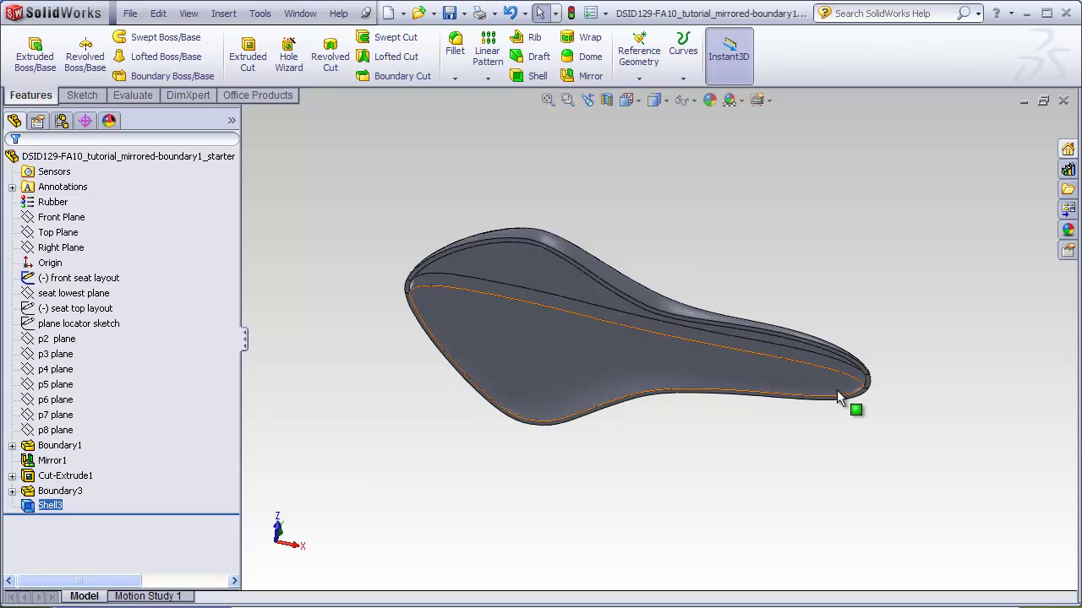
Step: Orbit and zoom around the shelled seat to inspect the hollowed tip and top
{"action": "scroll", "coordinate": [848, 404], "scroll_direction": "down", "scroll_amount": 5}
{"action": "middle_click_drag", "start_coordinate": [835, 398], "coordinate": [785, 289]}
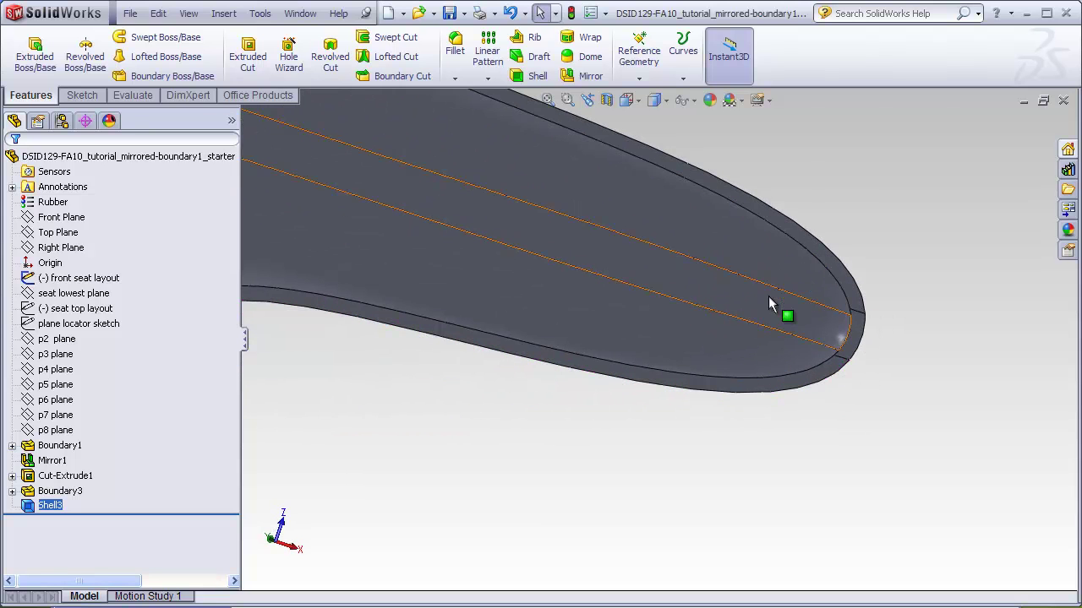
{"action": "left_click", "coordinate": [548, 100]}
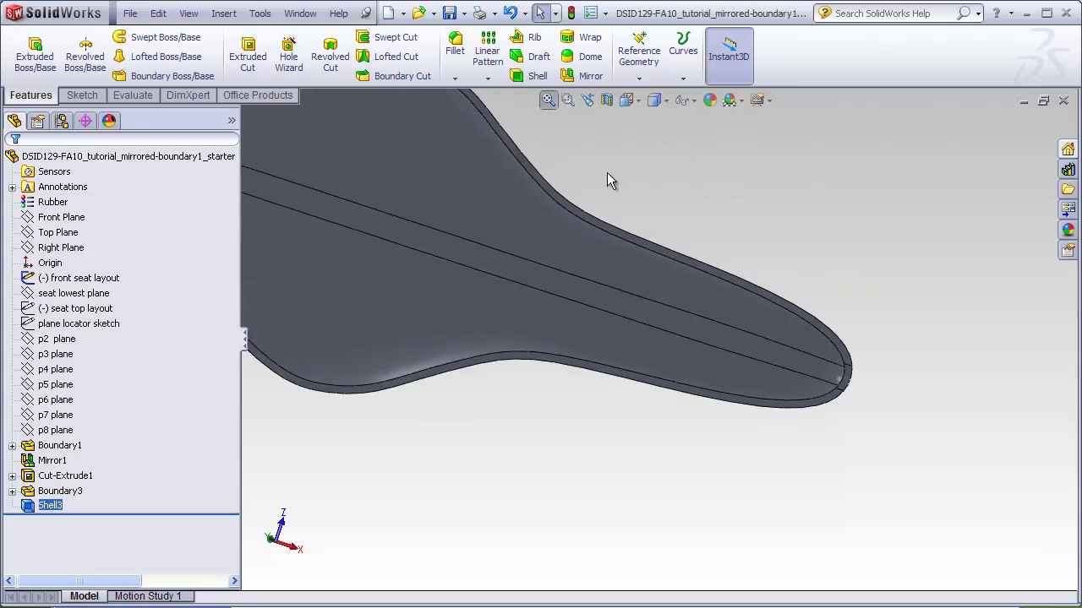
{"action": "middle_click_drag", "start_coordinate": [707, 214], "coordinate": [756, 493]}
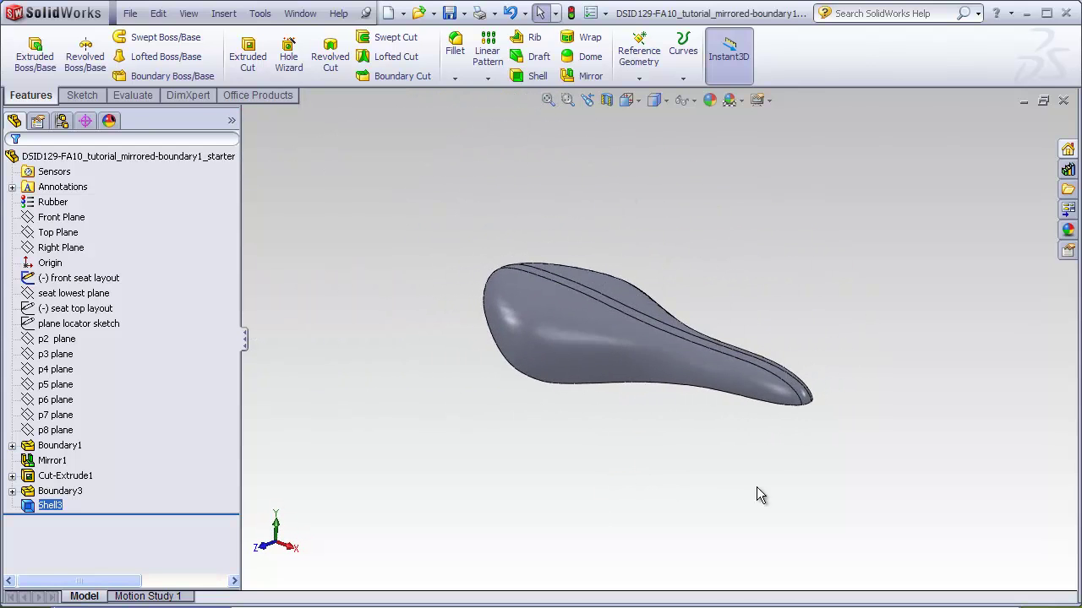
{"action": "scroll", "coordinate": [806, 417], "scroll_direction": "down", "scroll_amount": 6}
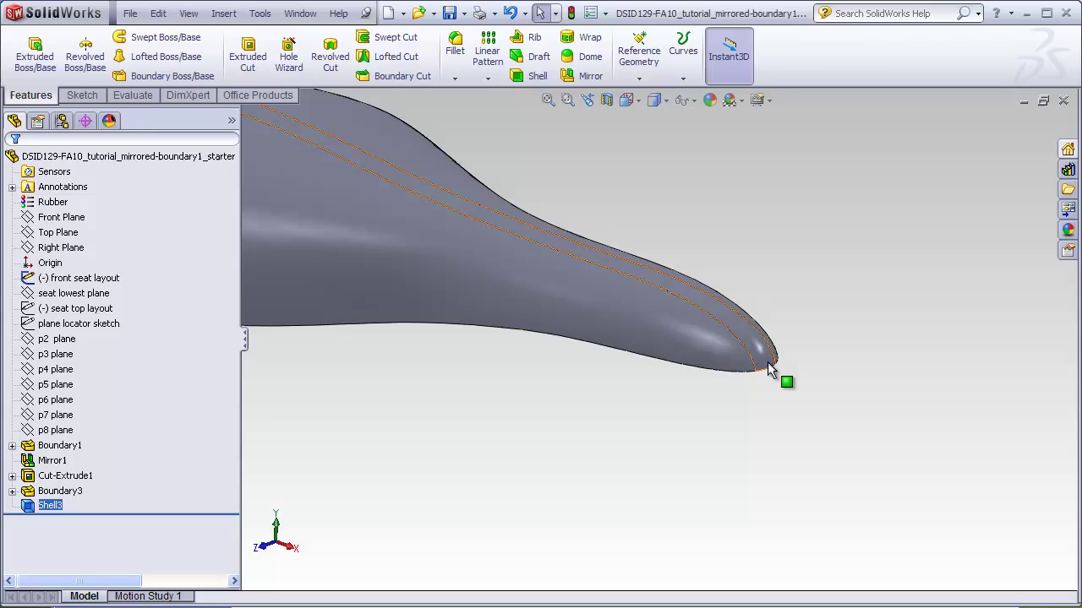
{"action": "scroll", "coordinate": [771, 379], "scroll_direction": "up", "scroll_amount": 6}
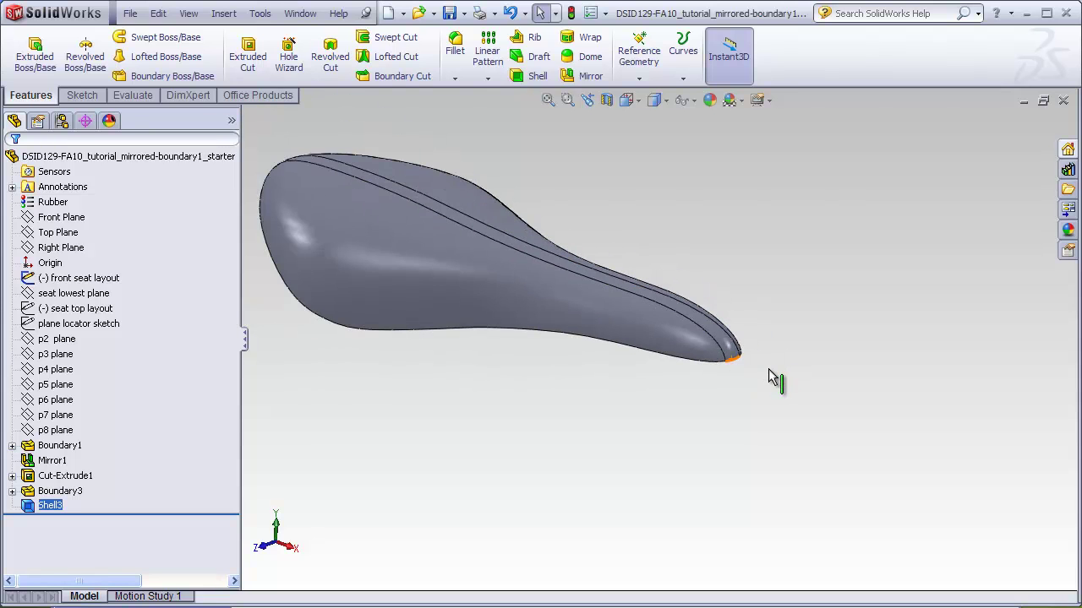
{"action": "middle_click_drag", "start_coordinate": [411, 244], "coordinate": [511, 189]}
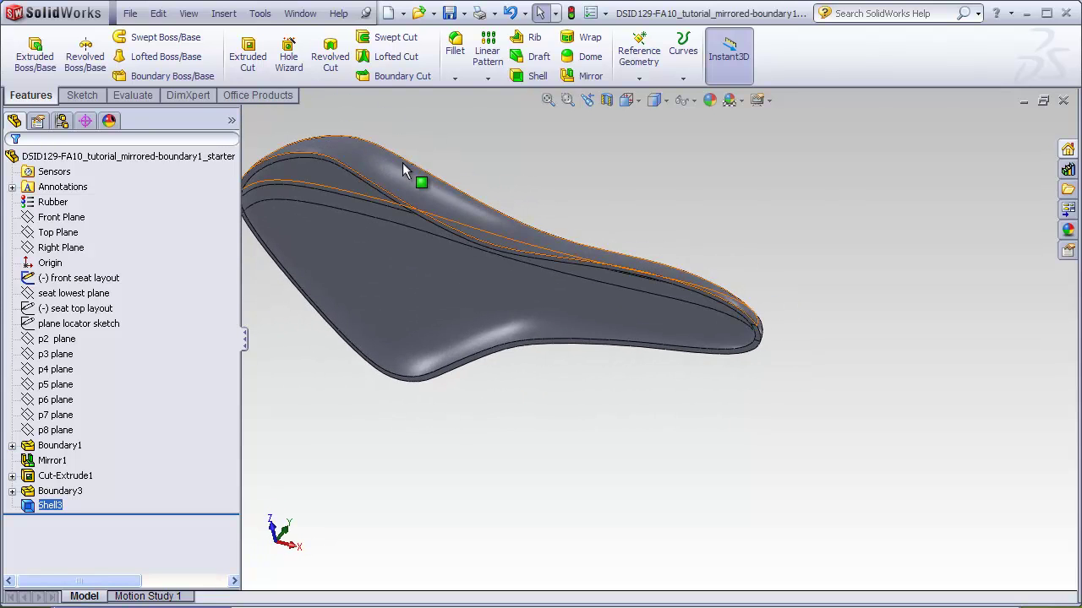
{"action": "middle_click_drag", "start_coordinate": [418, 178], "coordinate": [473, 253]}
Step: Round the two bottom rim edges with a 1.00 mm constant-radius fillet, then view the saddle
{"action": "left_click", "coordinate": [449, 50]}
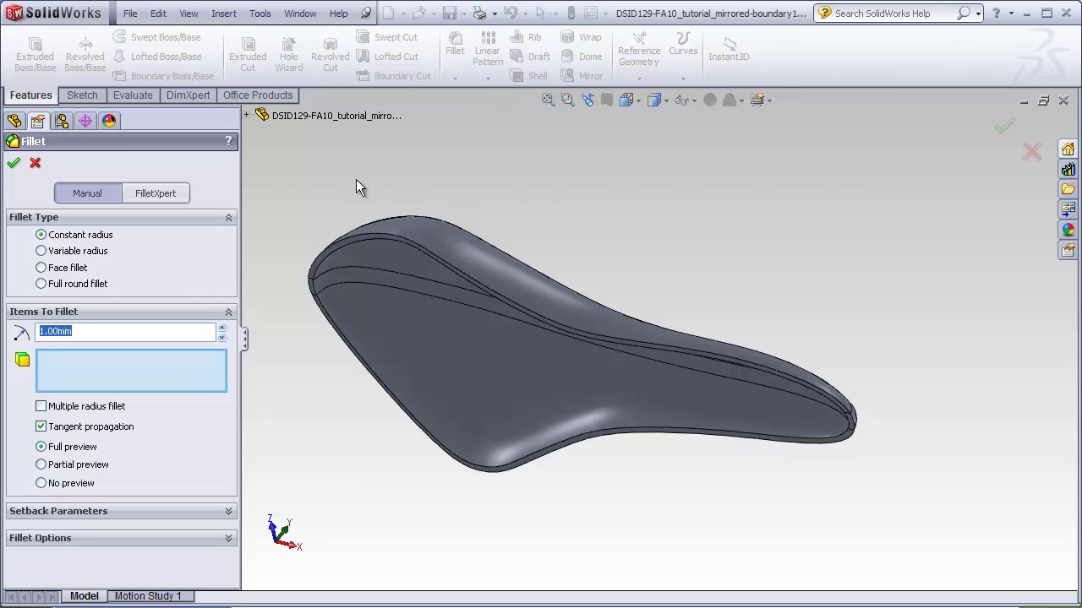
{"action": "scroll", "coordinate": [768, 403], "scroll_direction": "down", "scroll_amount": 5}
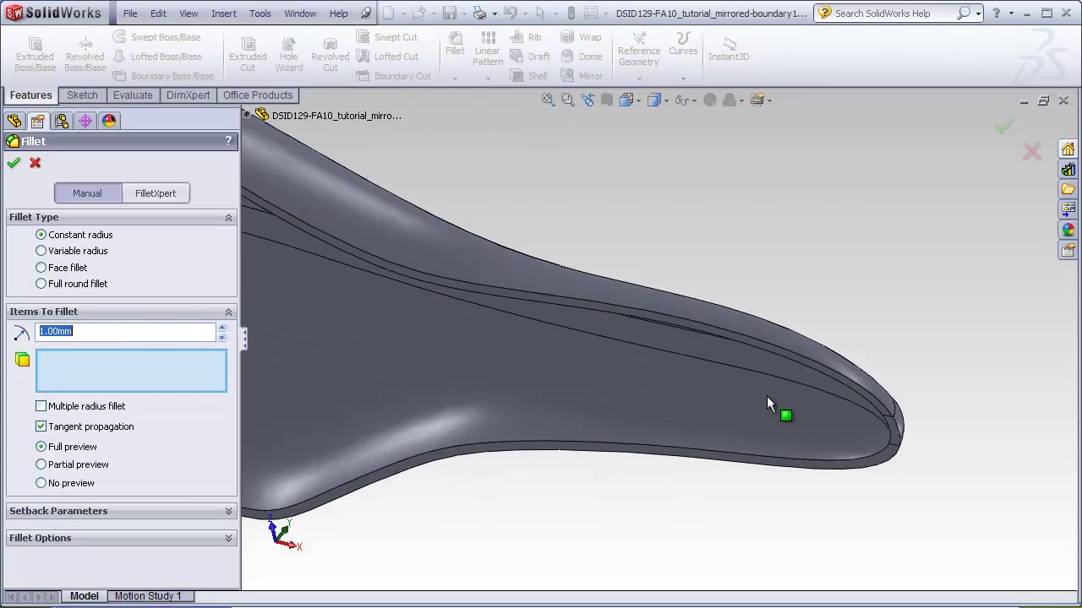
{"action": "left_click", "coordinate": [808, 328]}
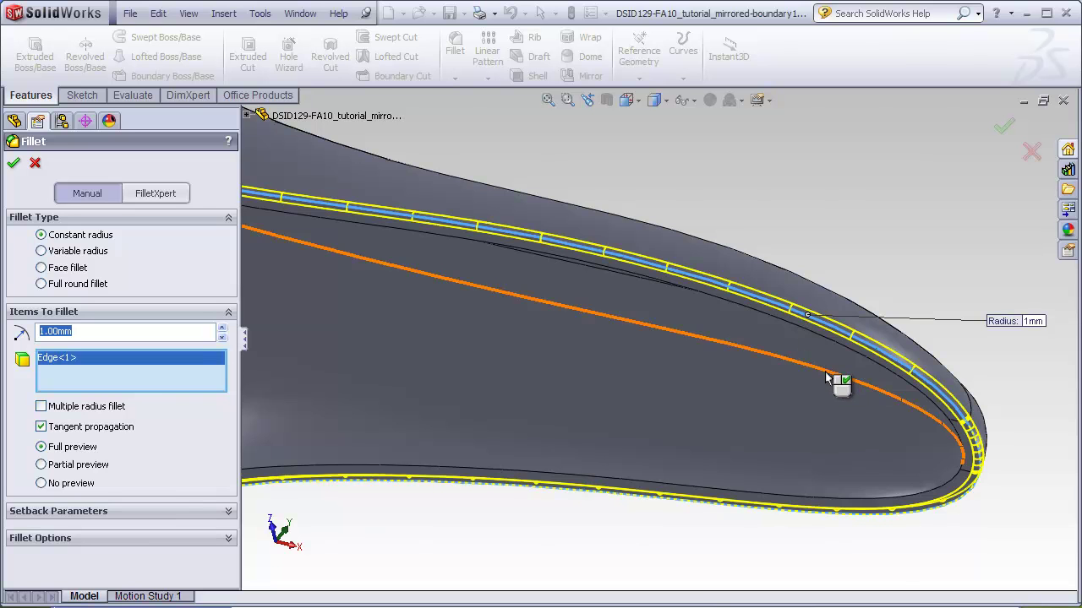
{"action": "middle_click_drag", "start_coordinate": [835, 377], "coordinate": [867, 299]}
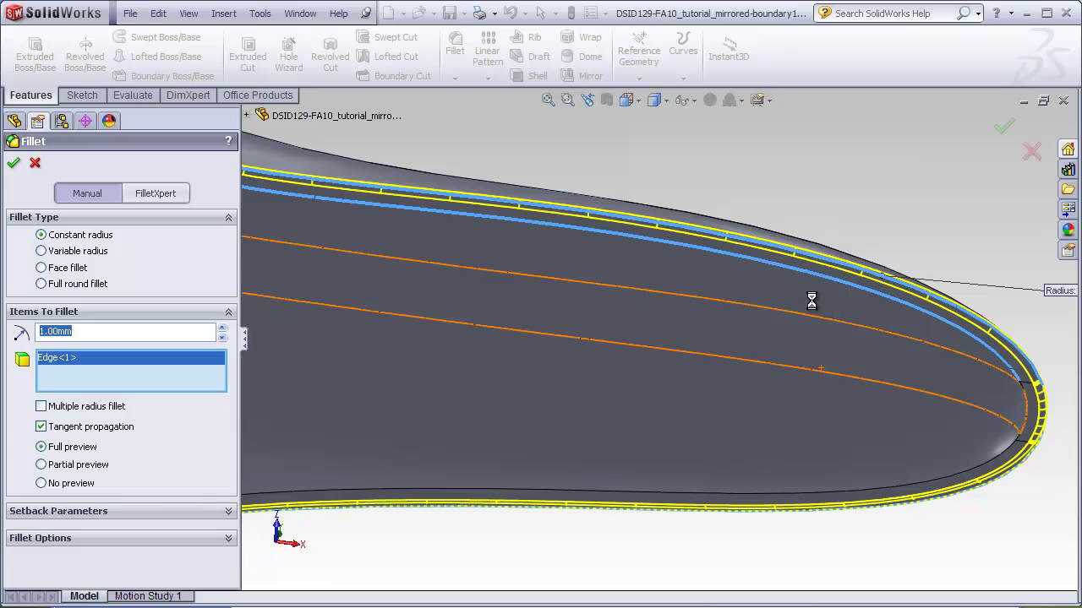
{"action": "left_click", "coordinate": [756, 293]}
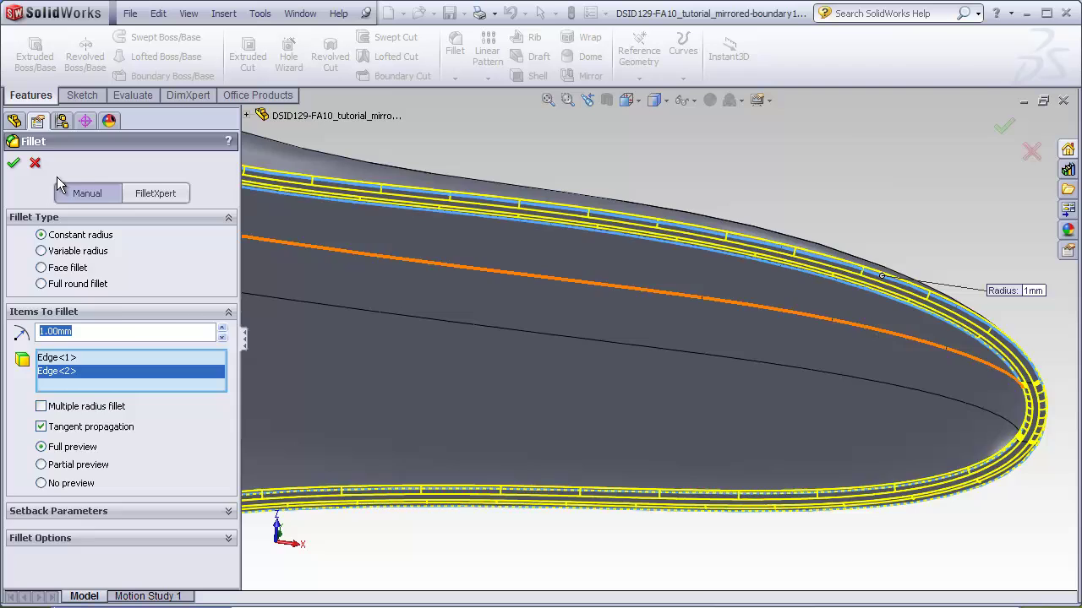
{"action": "left_click", "coordinate": [13, 162]}
{"action": "left_click", "coordinate": [547, 100]}
{"action": "middle_click_drag", "start_coordinate": [619, 167], "coordinate": [541, 411]}
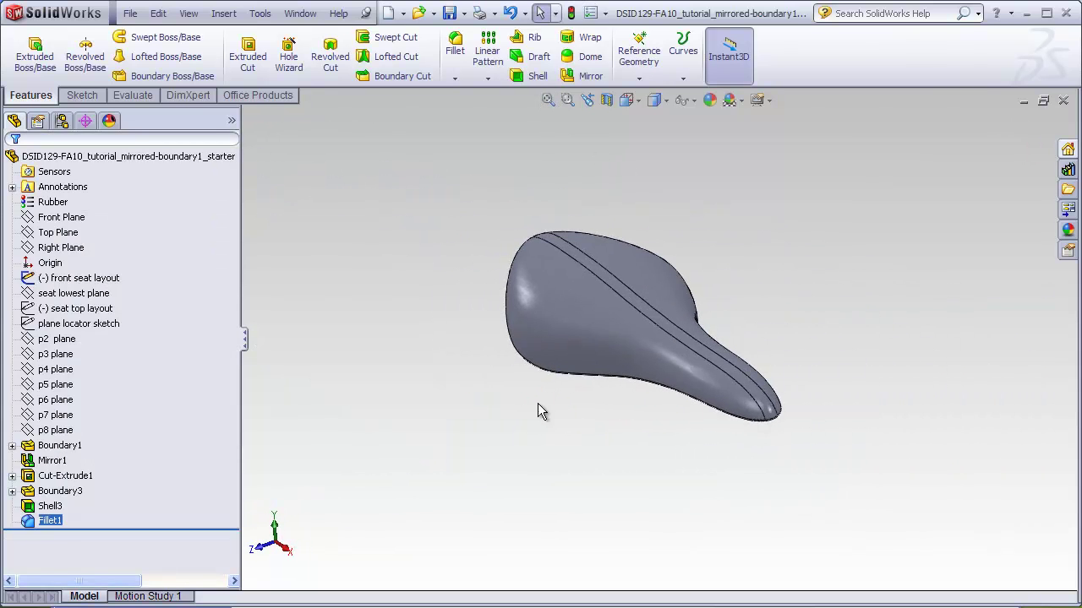
{"action": "scroll", "coordinate": [703, 309], "scroll_direction": "down", "scroll_amount": 2}
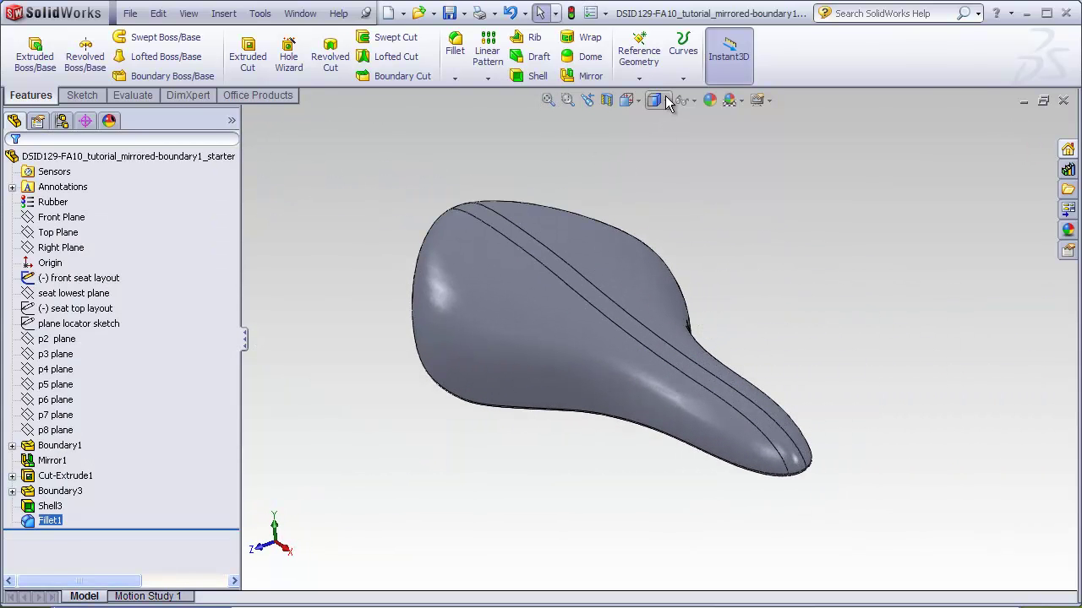